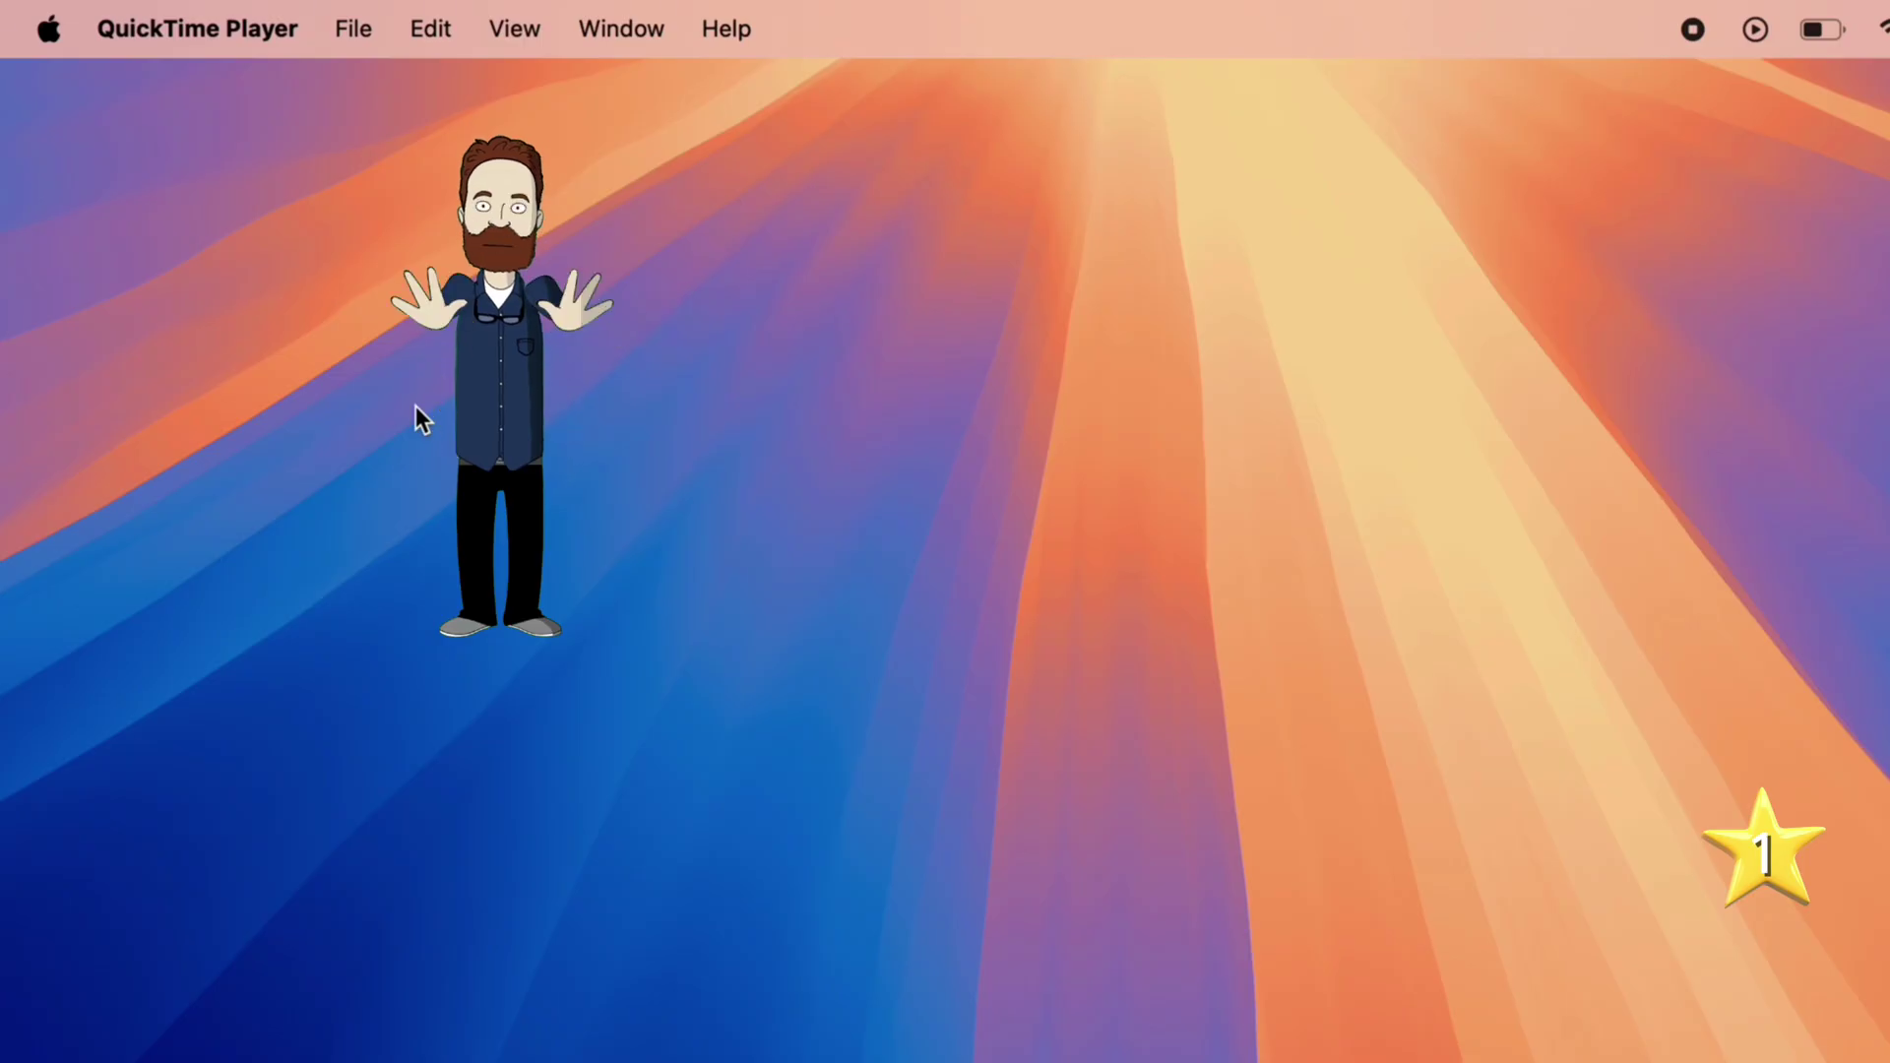
Step: Look through the Apple, Battery and Wi-Fi menus, closing each one
left_click(50, 38)
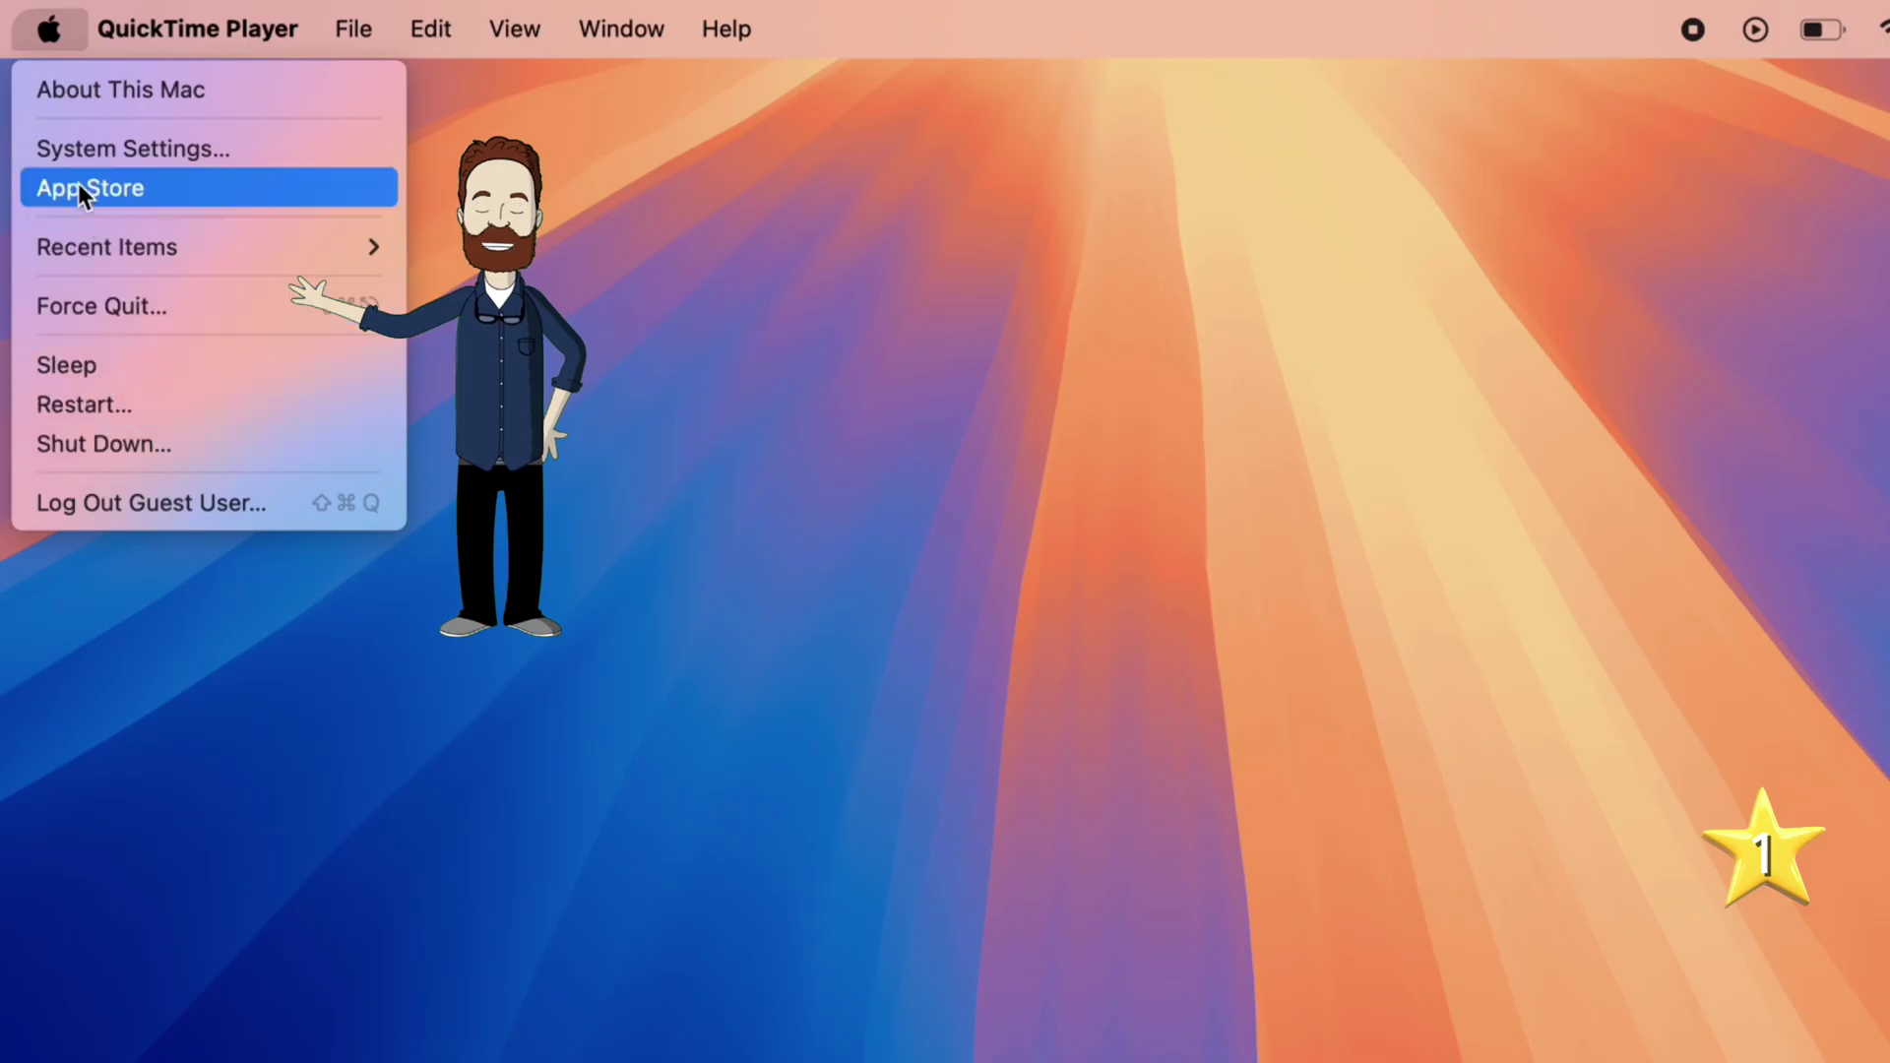
left_click(44, 49)
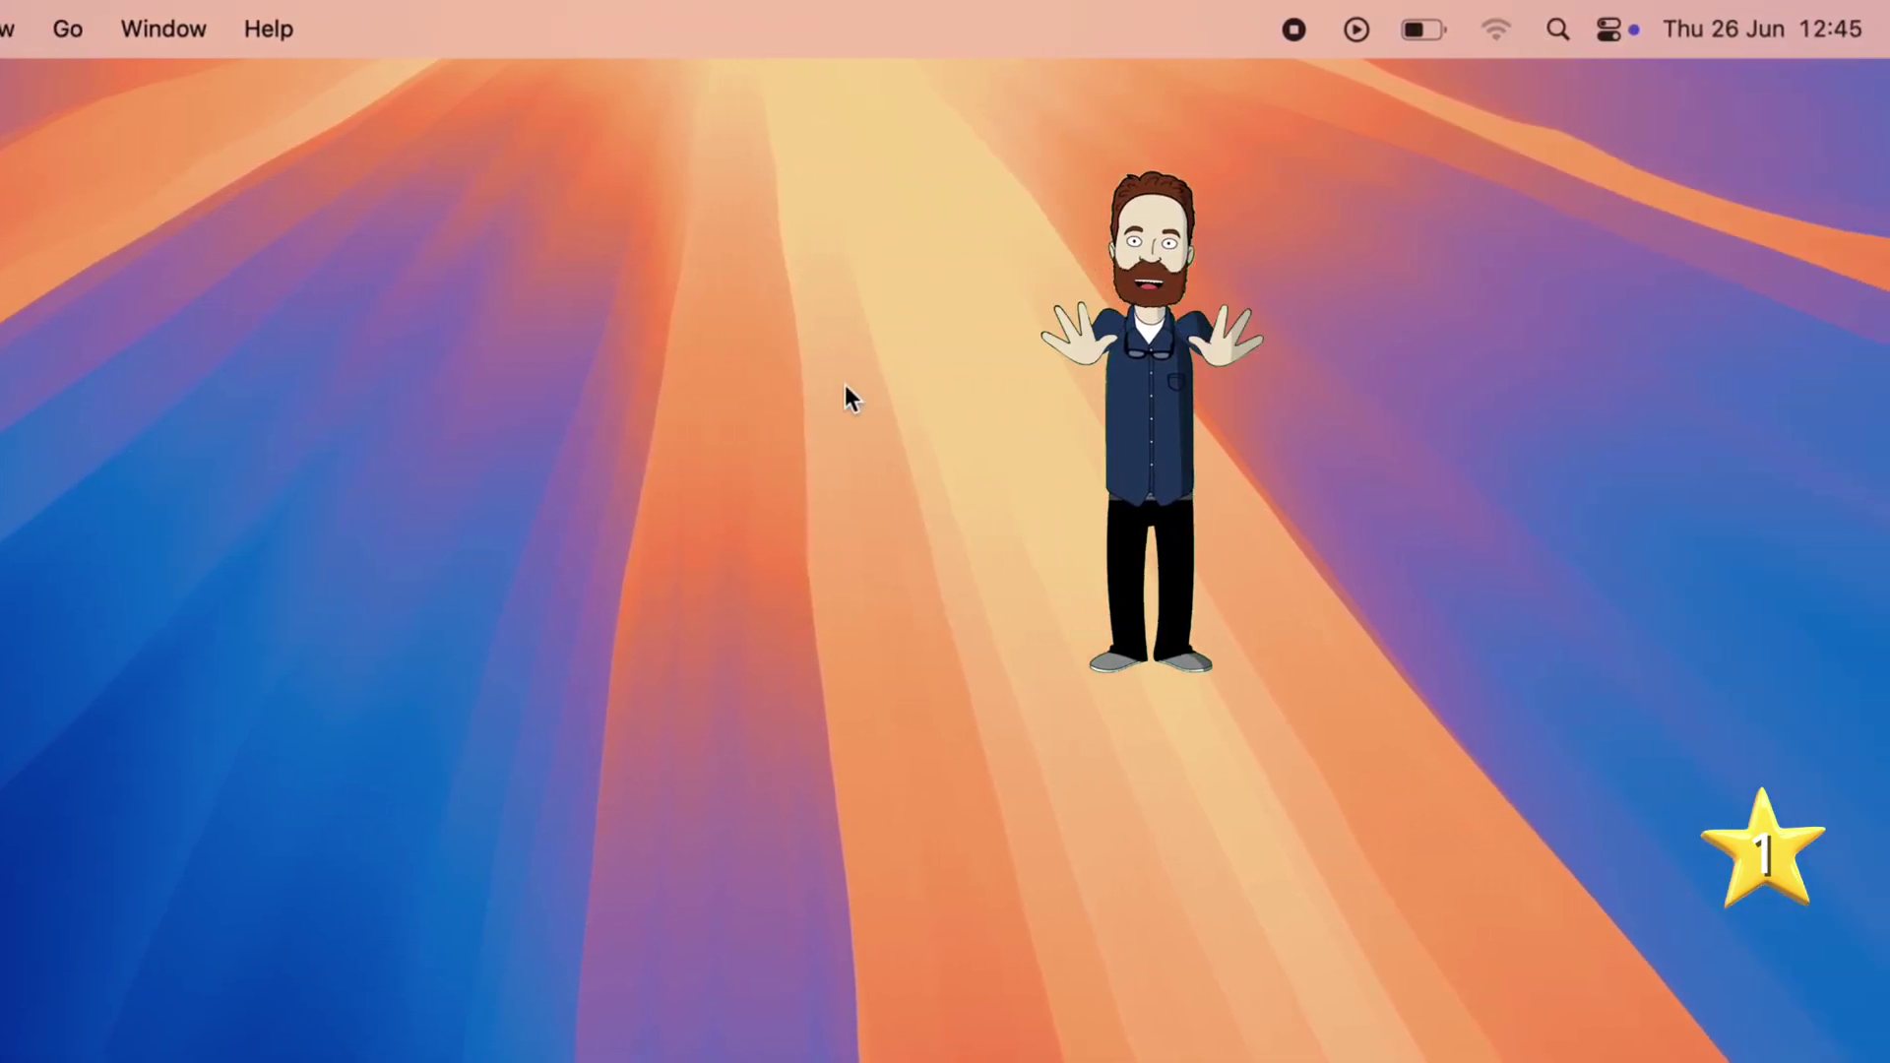
left_click(1411, 32)
left_click(1494, 34)
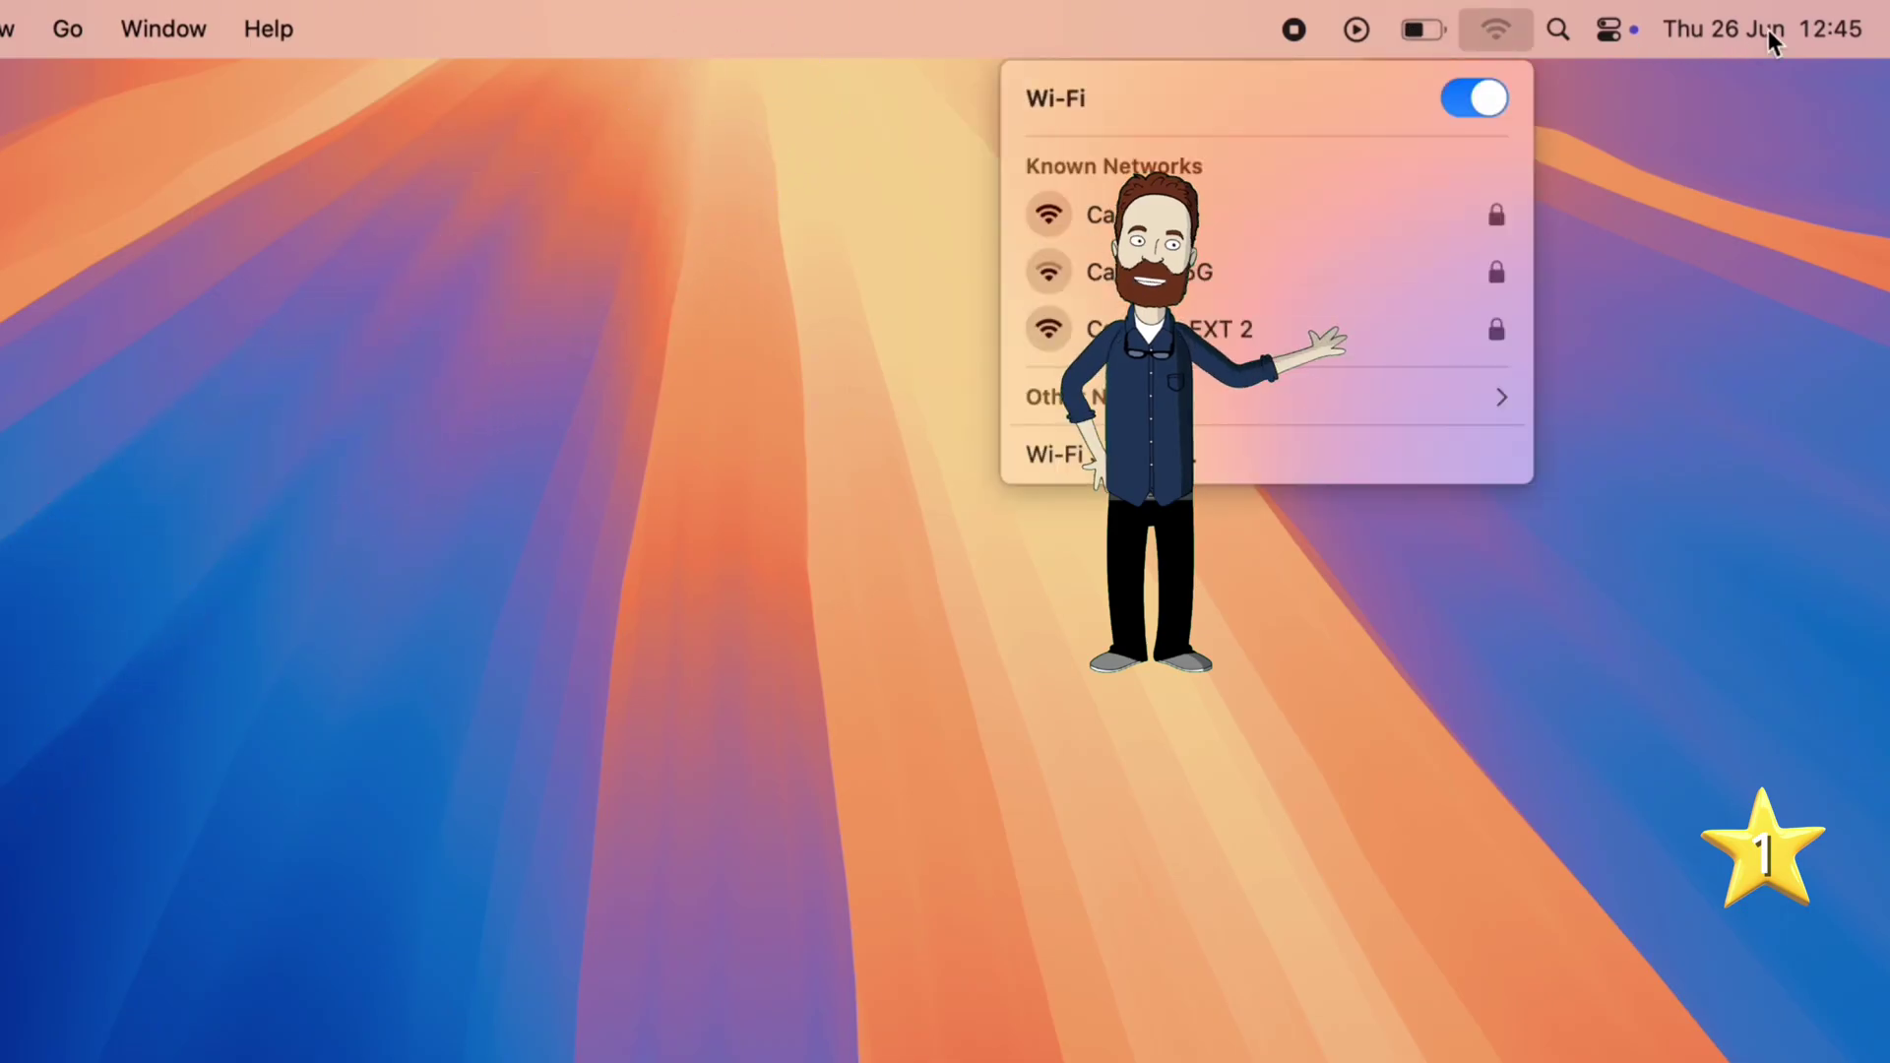
left_click(1492, 31)
Step: View Sound in Control Centre, then drag the Display module onto the menu bar
left_click(1612, 32)
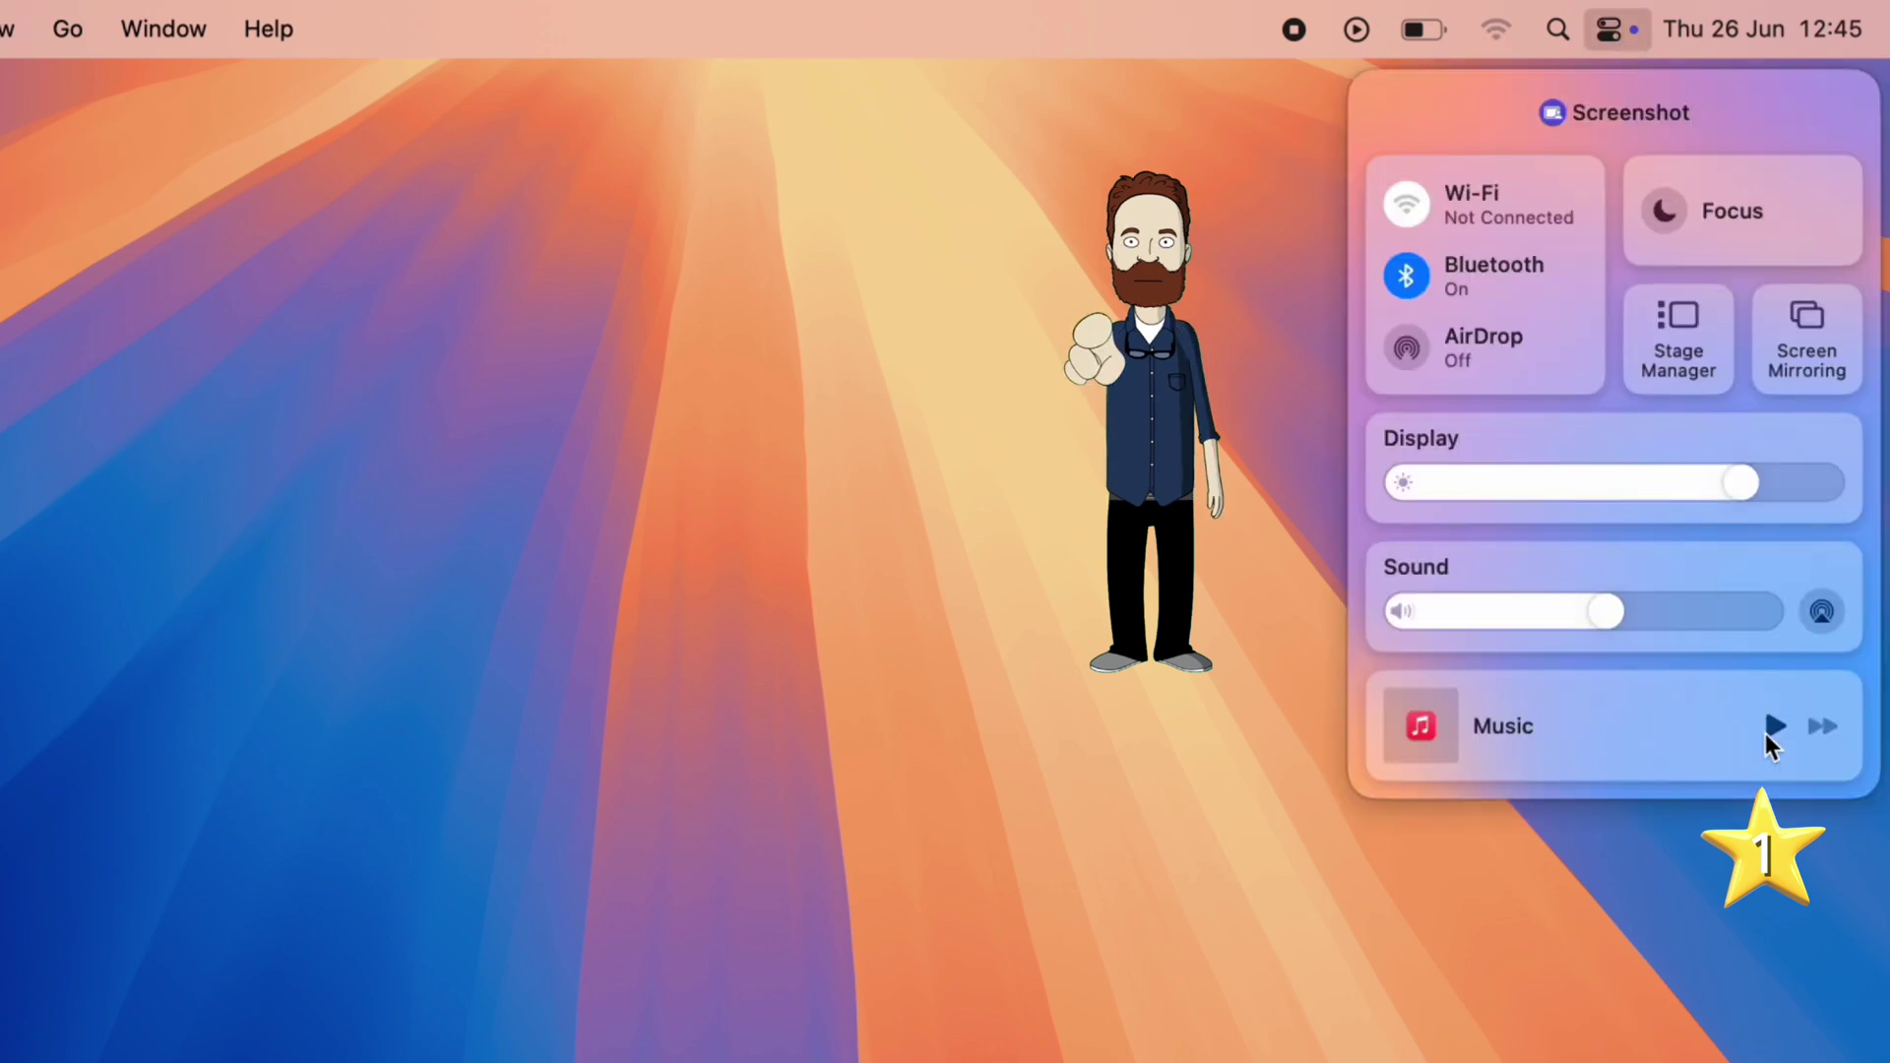
left_click(1817, 618)
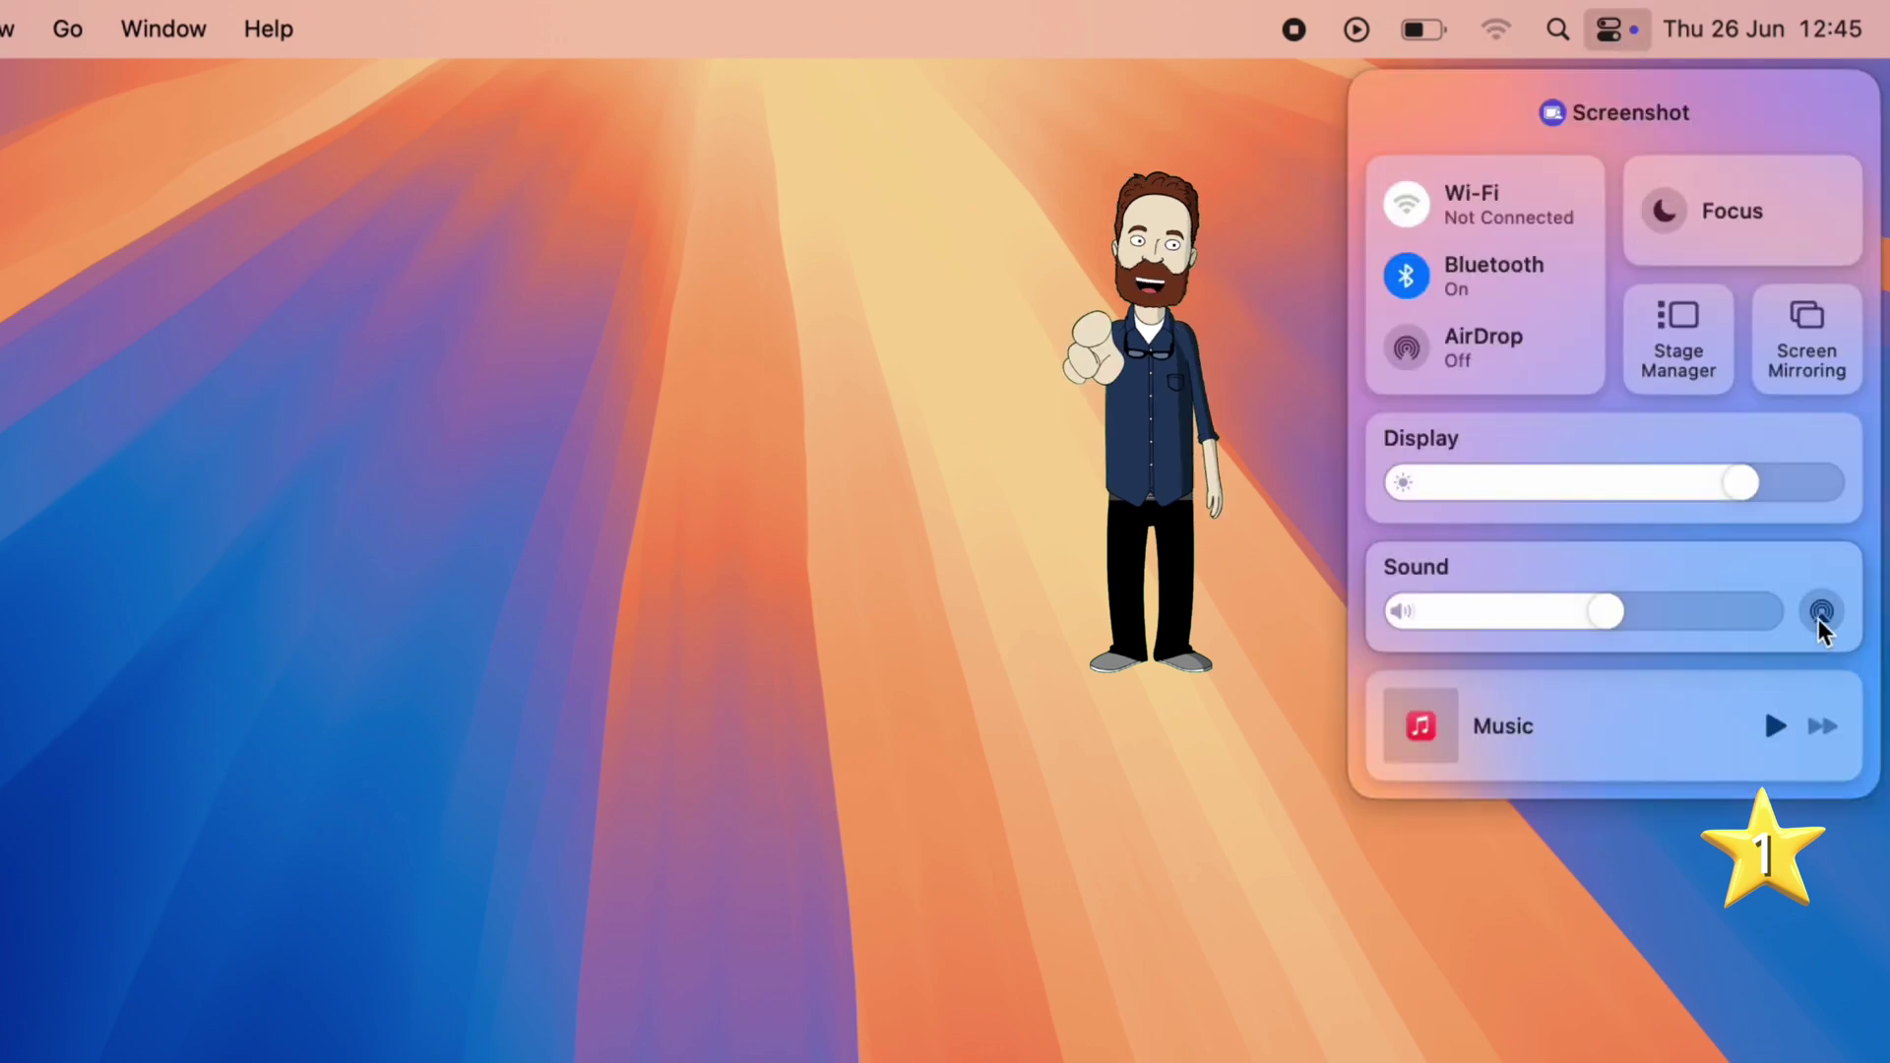
left_click(1616, 29)
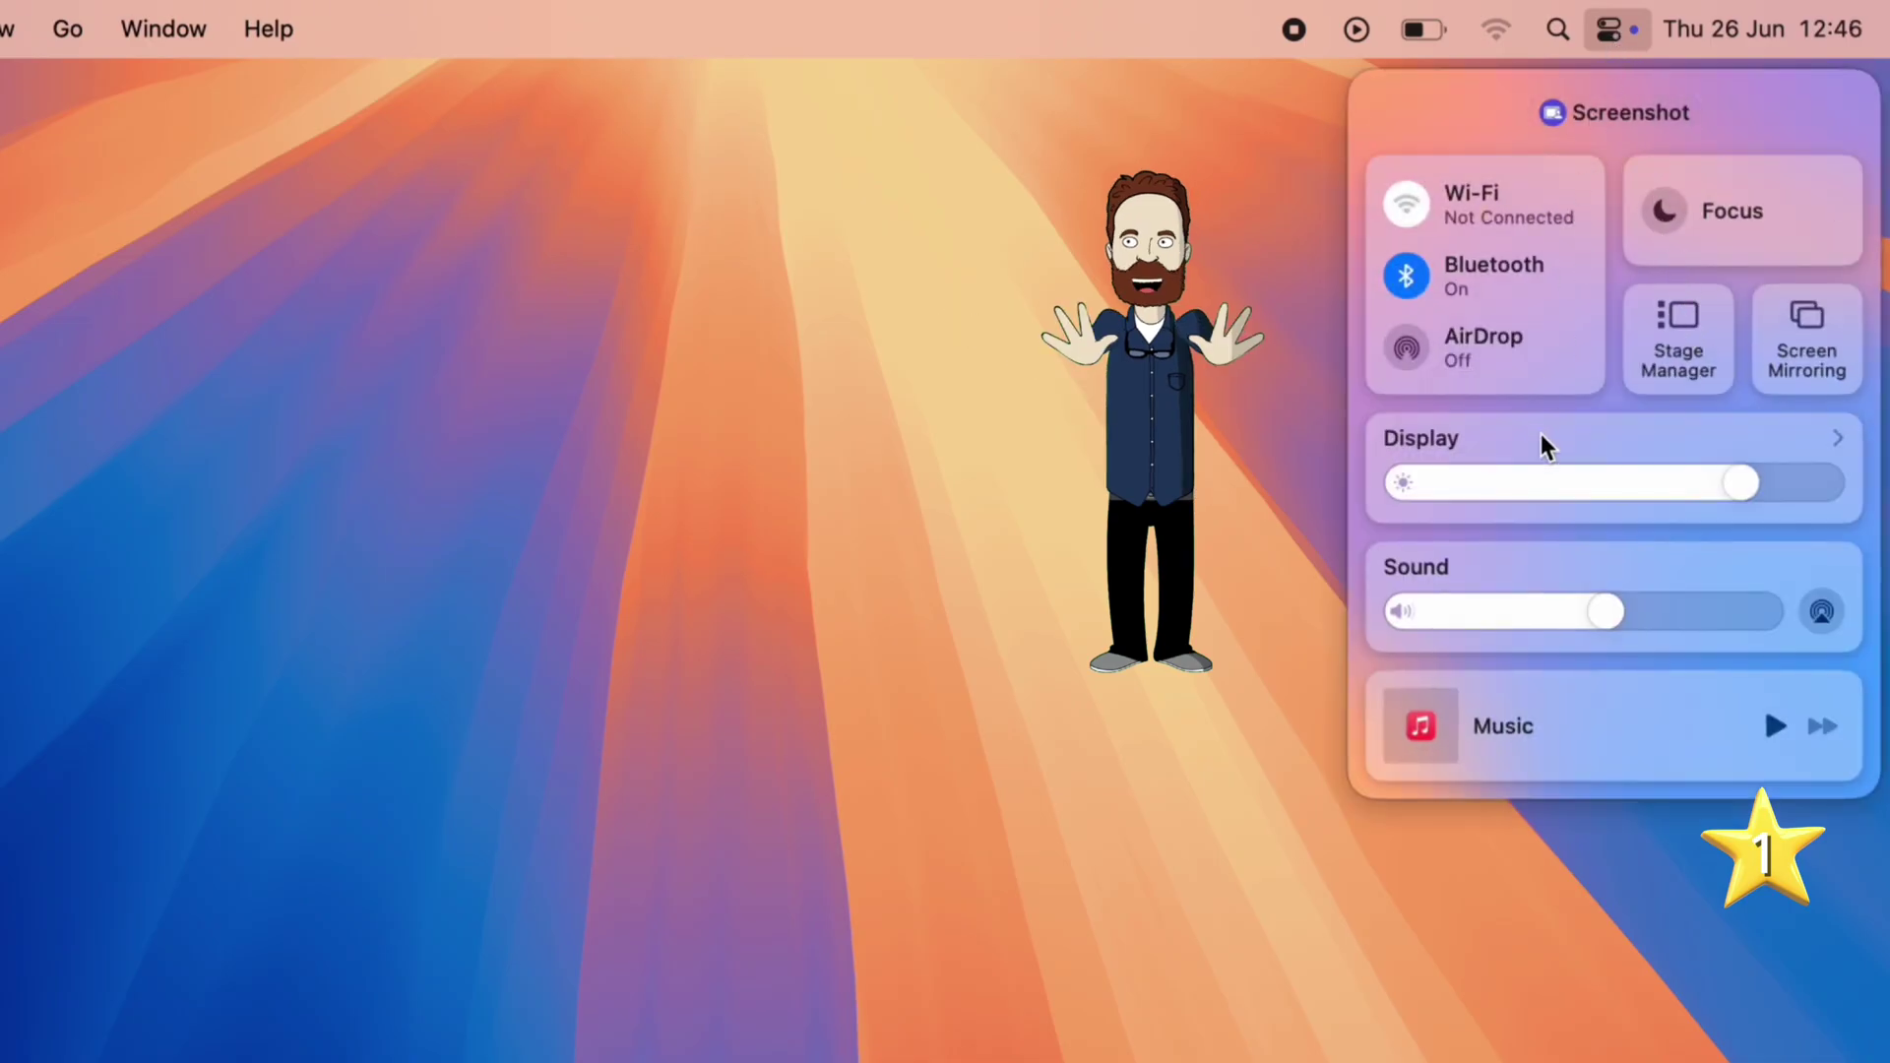
left_click_drag(1540, 434, 1213, 37)
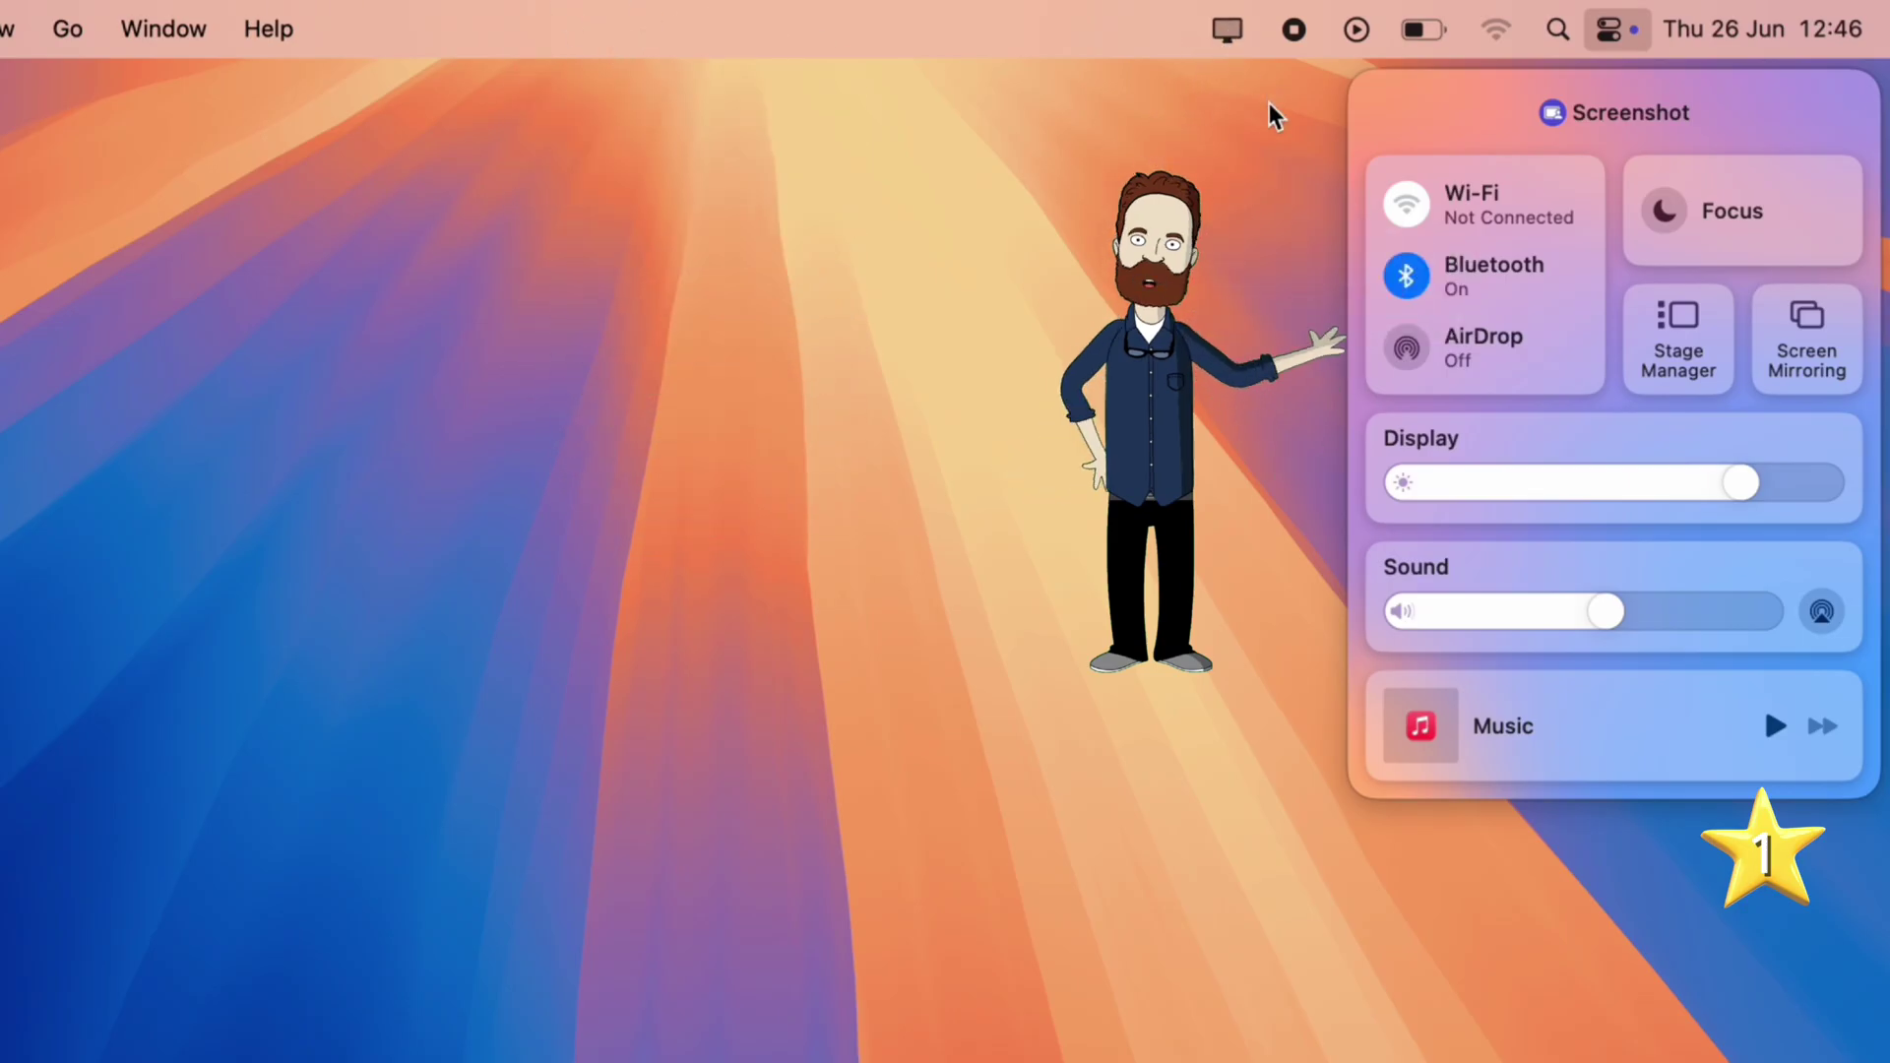
left_click(1607, 22)
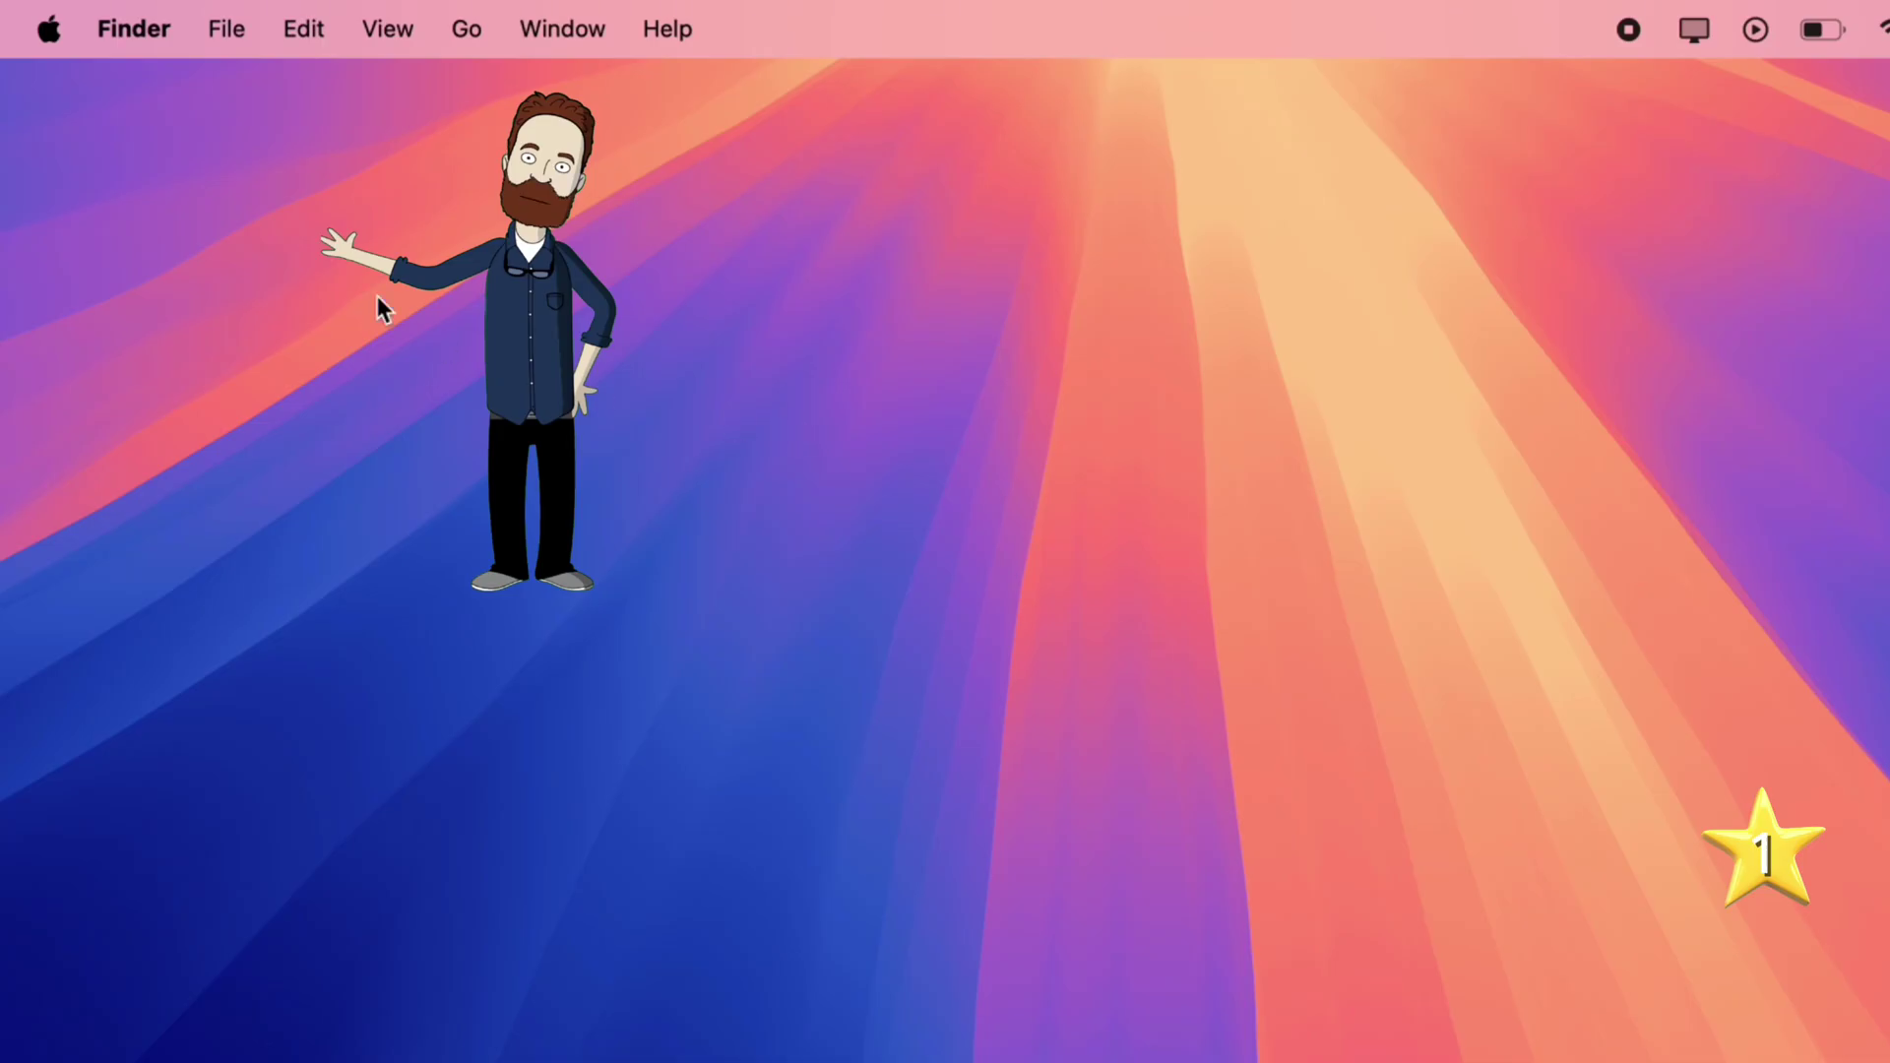
Step: In System Settings, set the Battery's Show Energy Mode option to Always
left_click(48, 29)
left_click(110, 148)
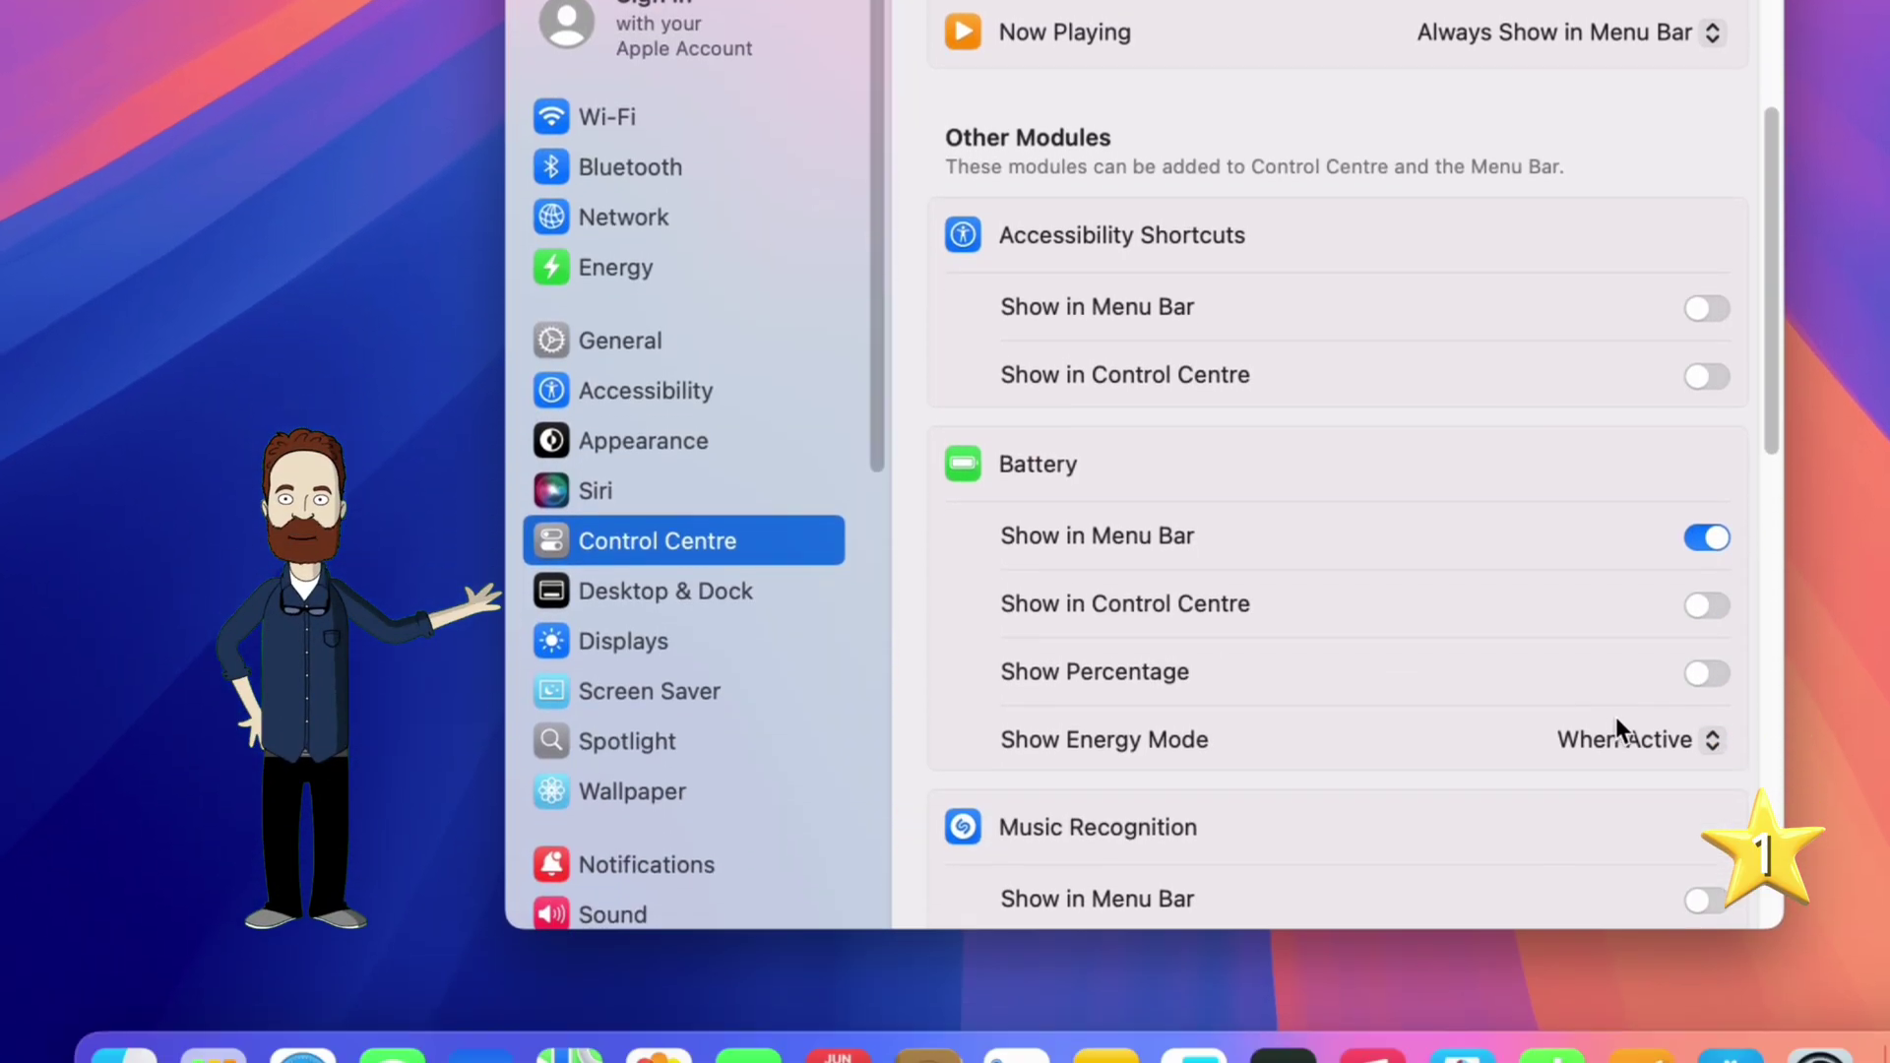
left_click(1620, 993)
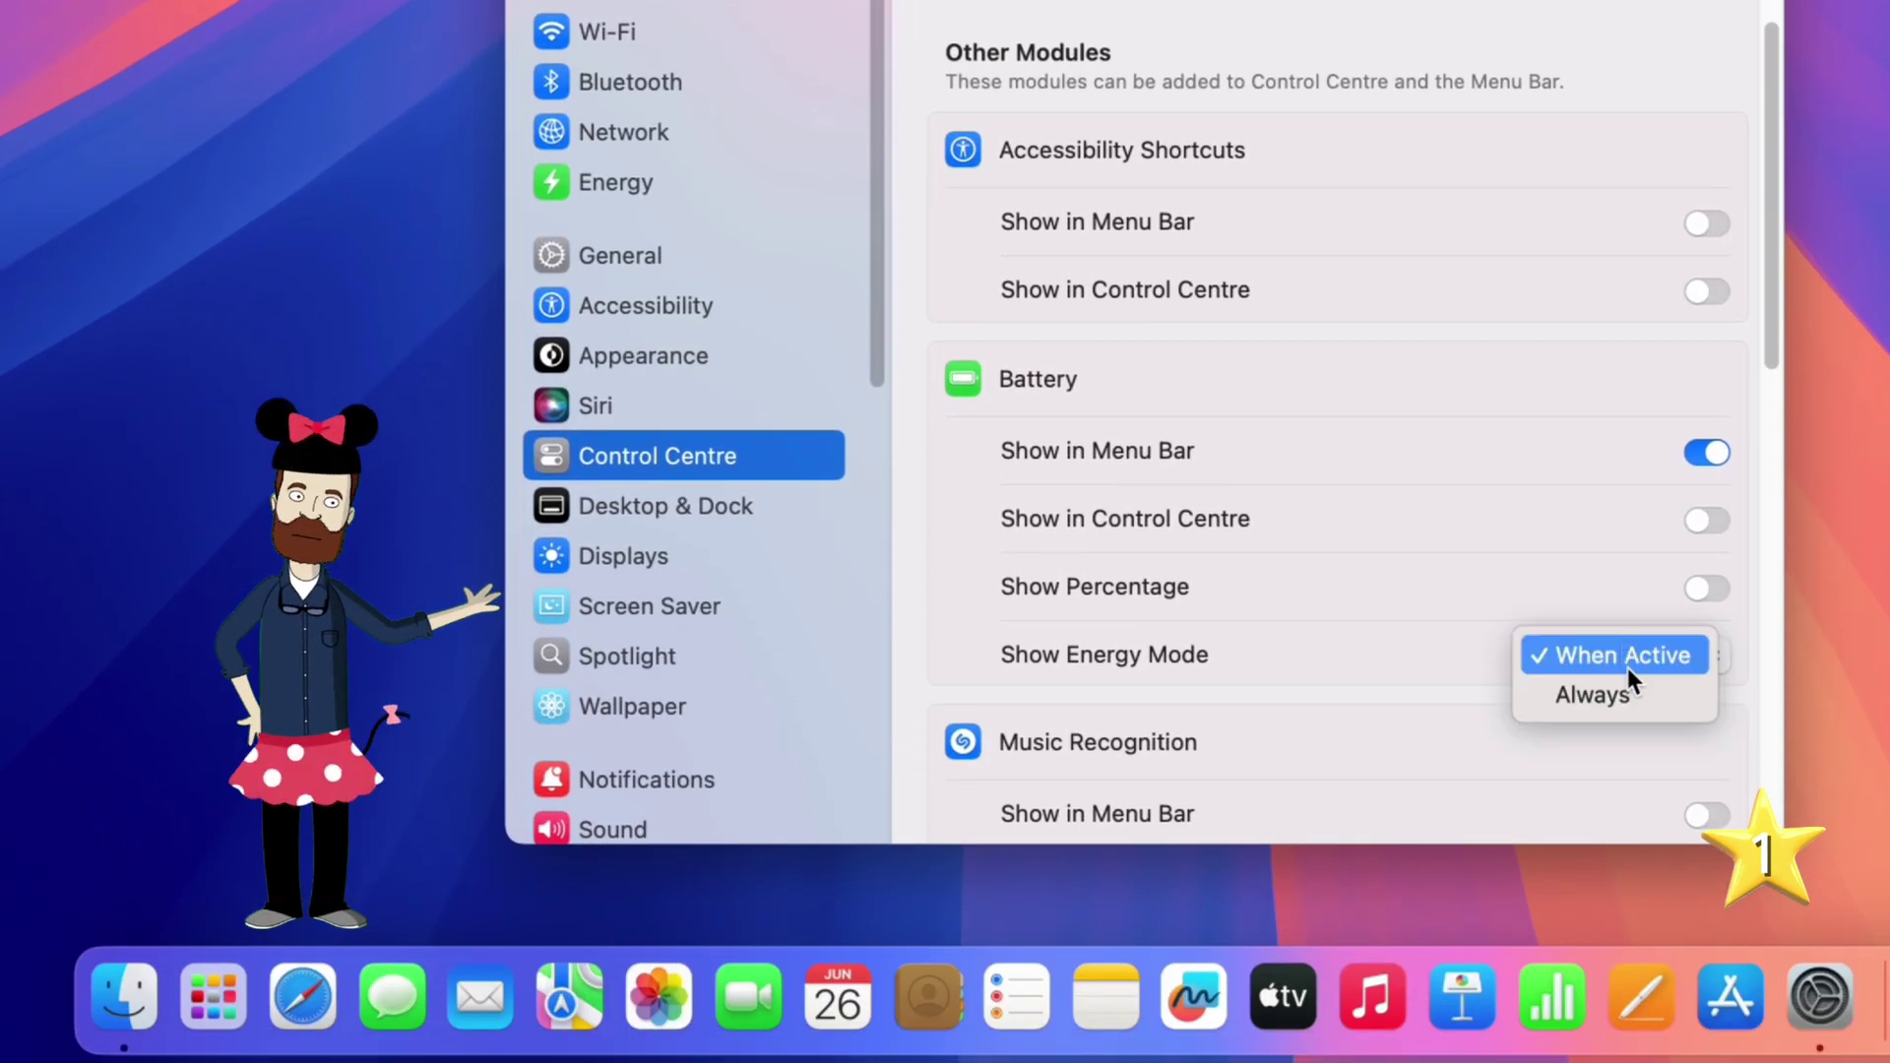
left_click(1624, 1028)
Step: Further down the Control Centre settings, set Weather to Show in Menu Bar
scroll(1712, 649, "down", 5)
left_click(1706, 309)
scroll(1394, 439, "down", 10)
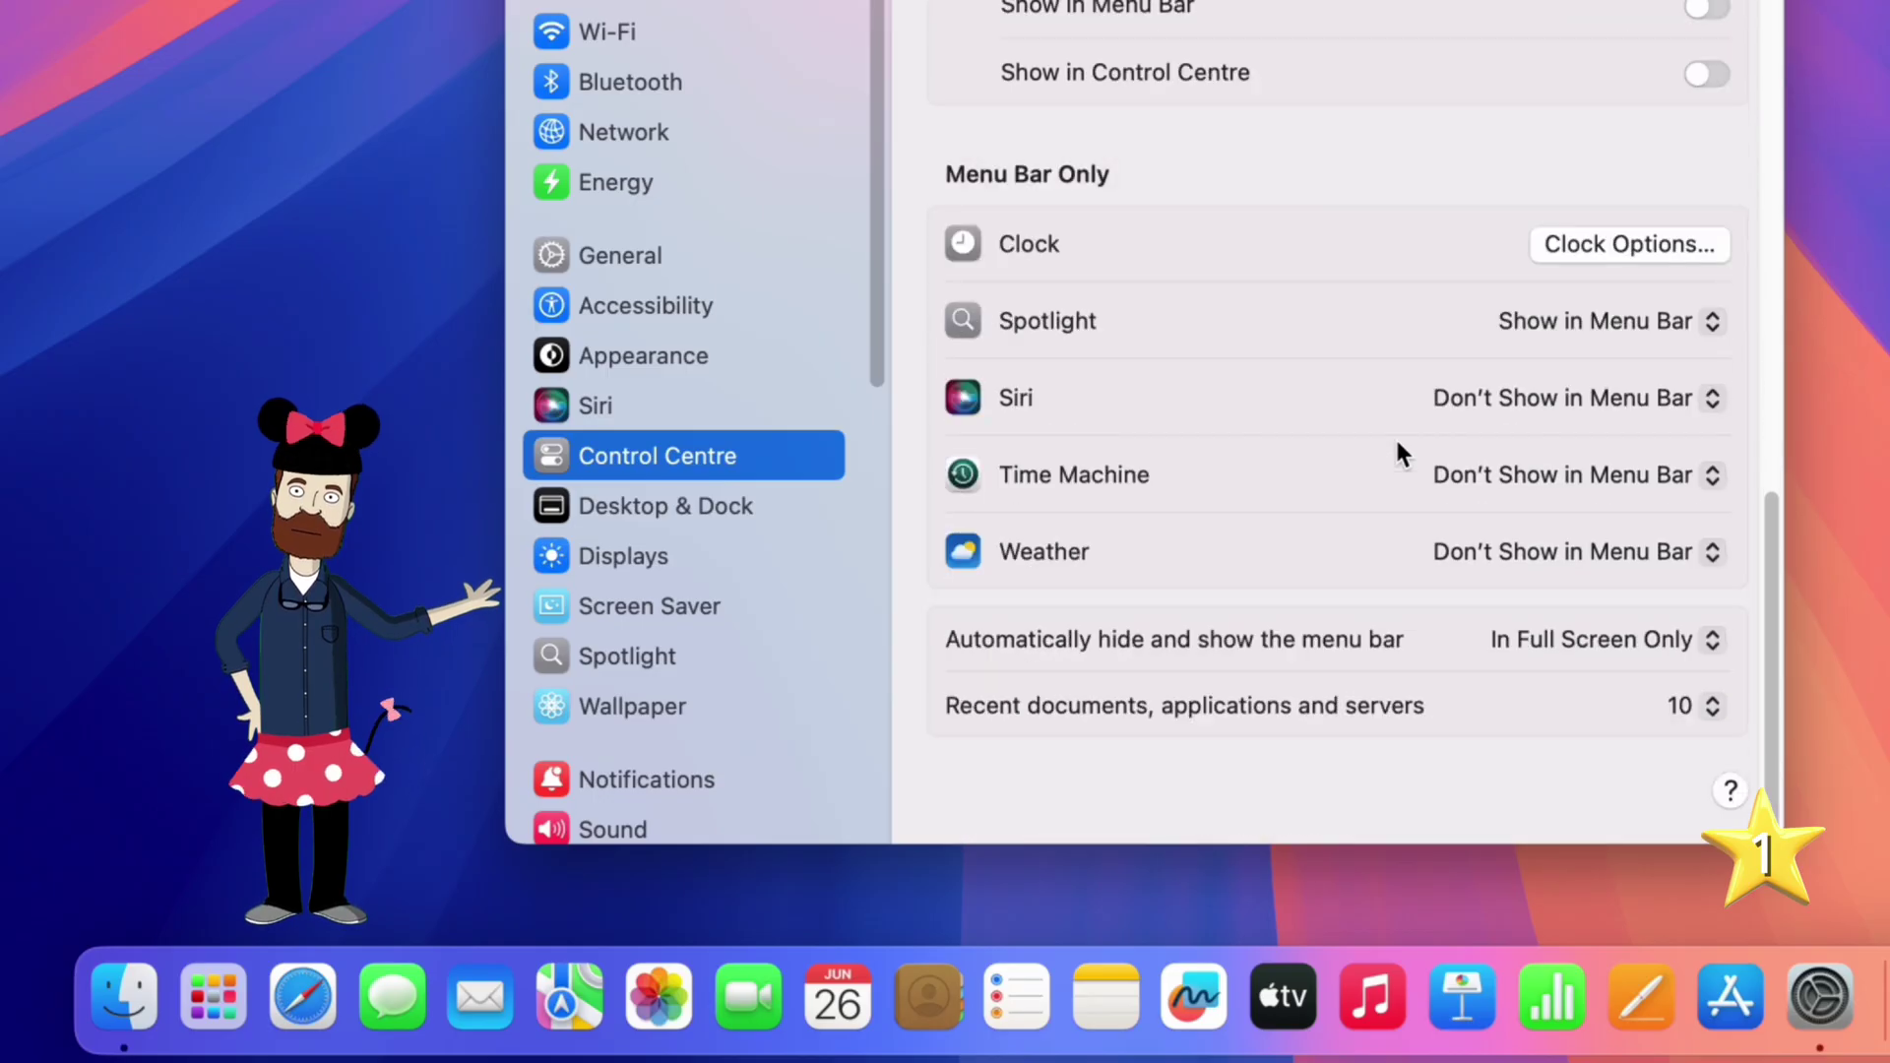
left_click(1612, 549)
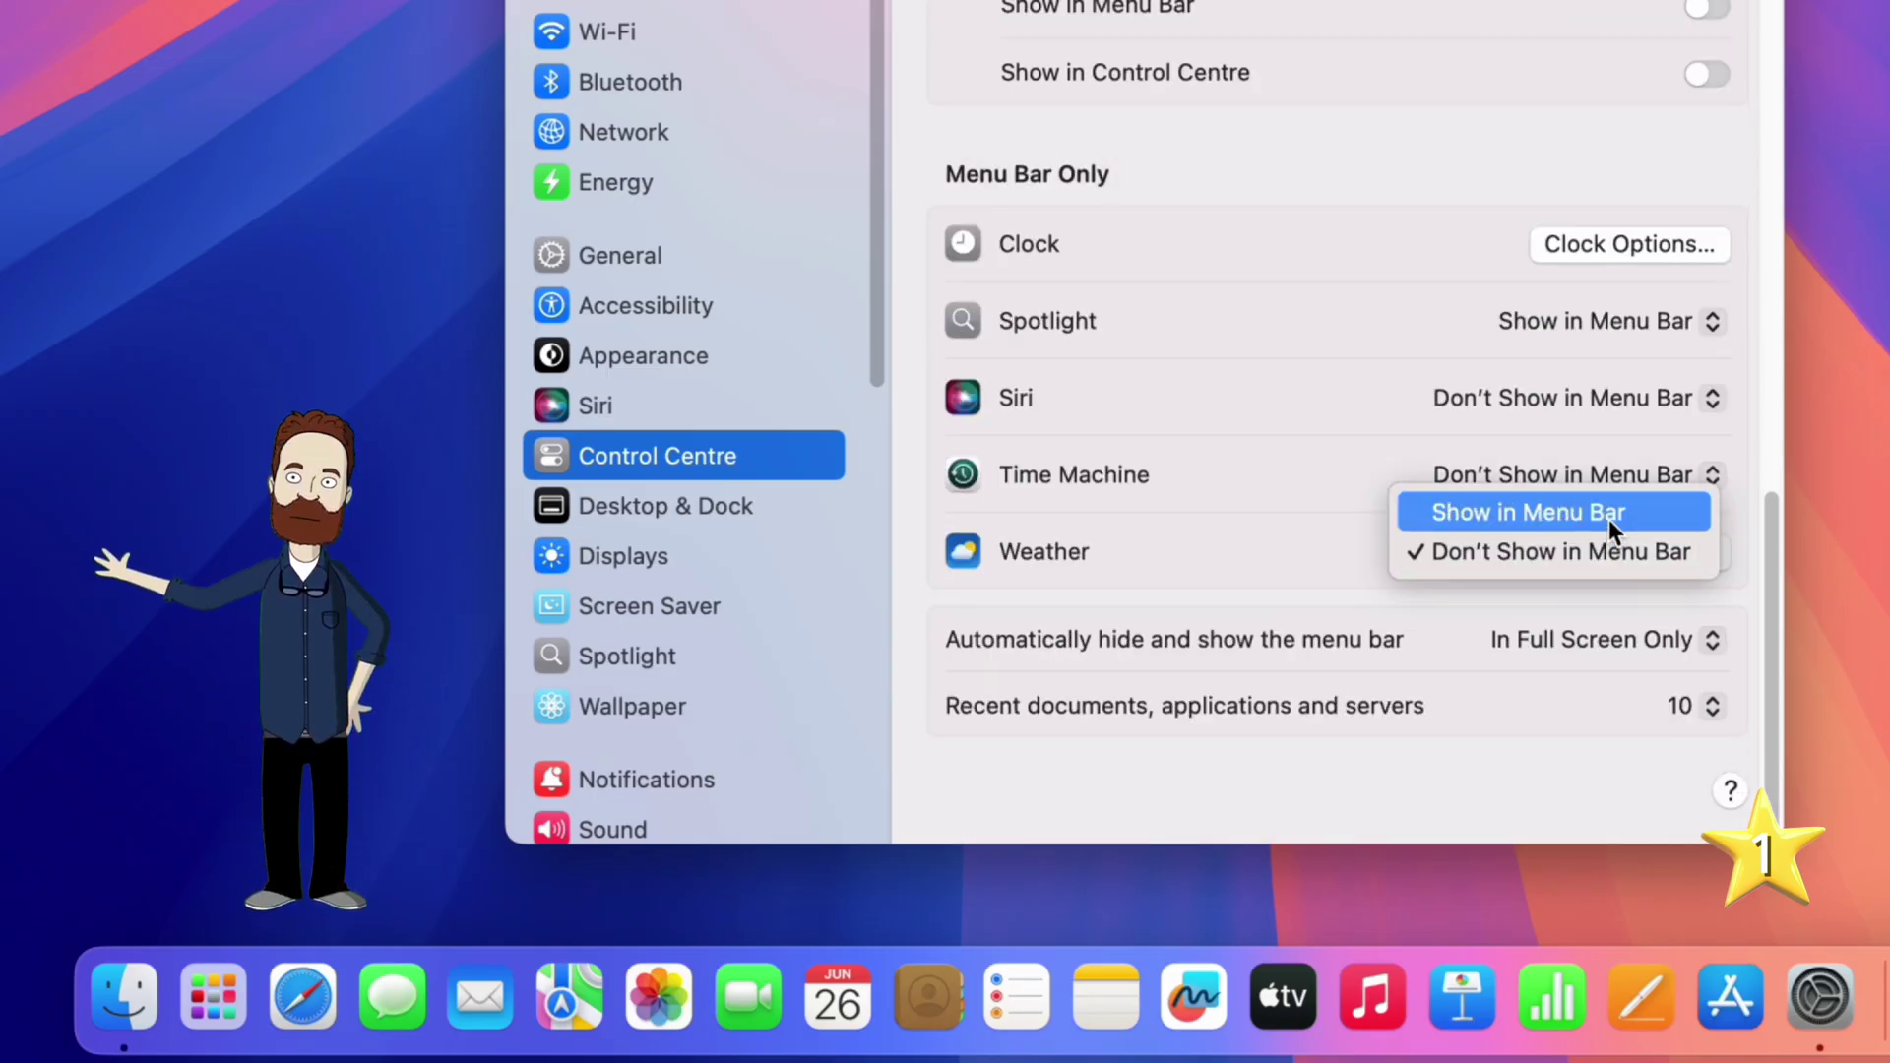
left_click(1611, 516)
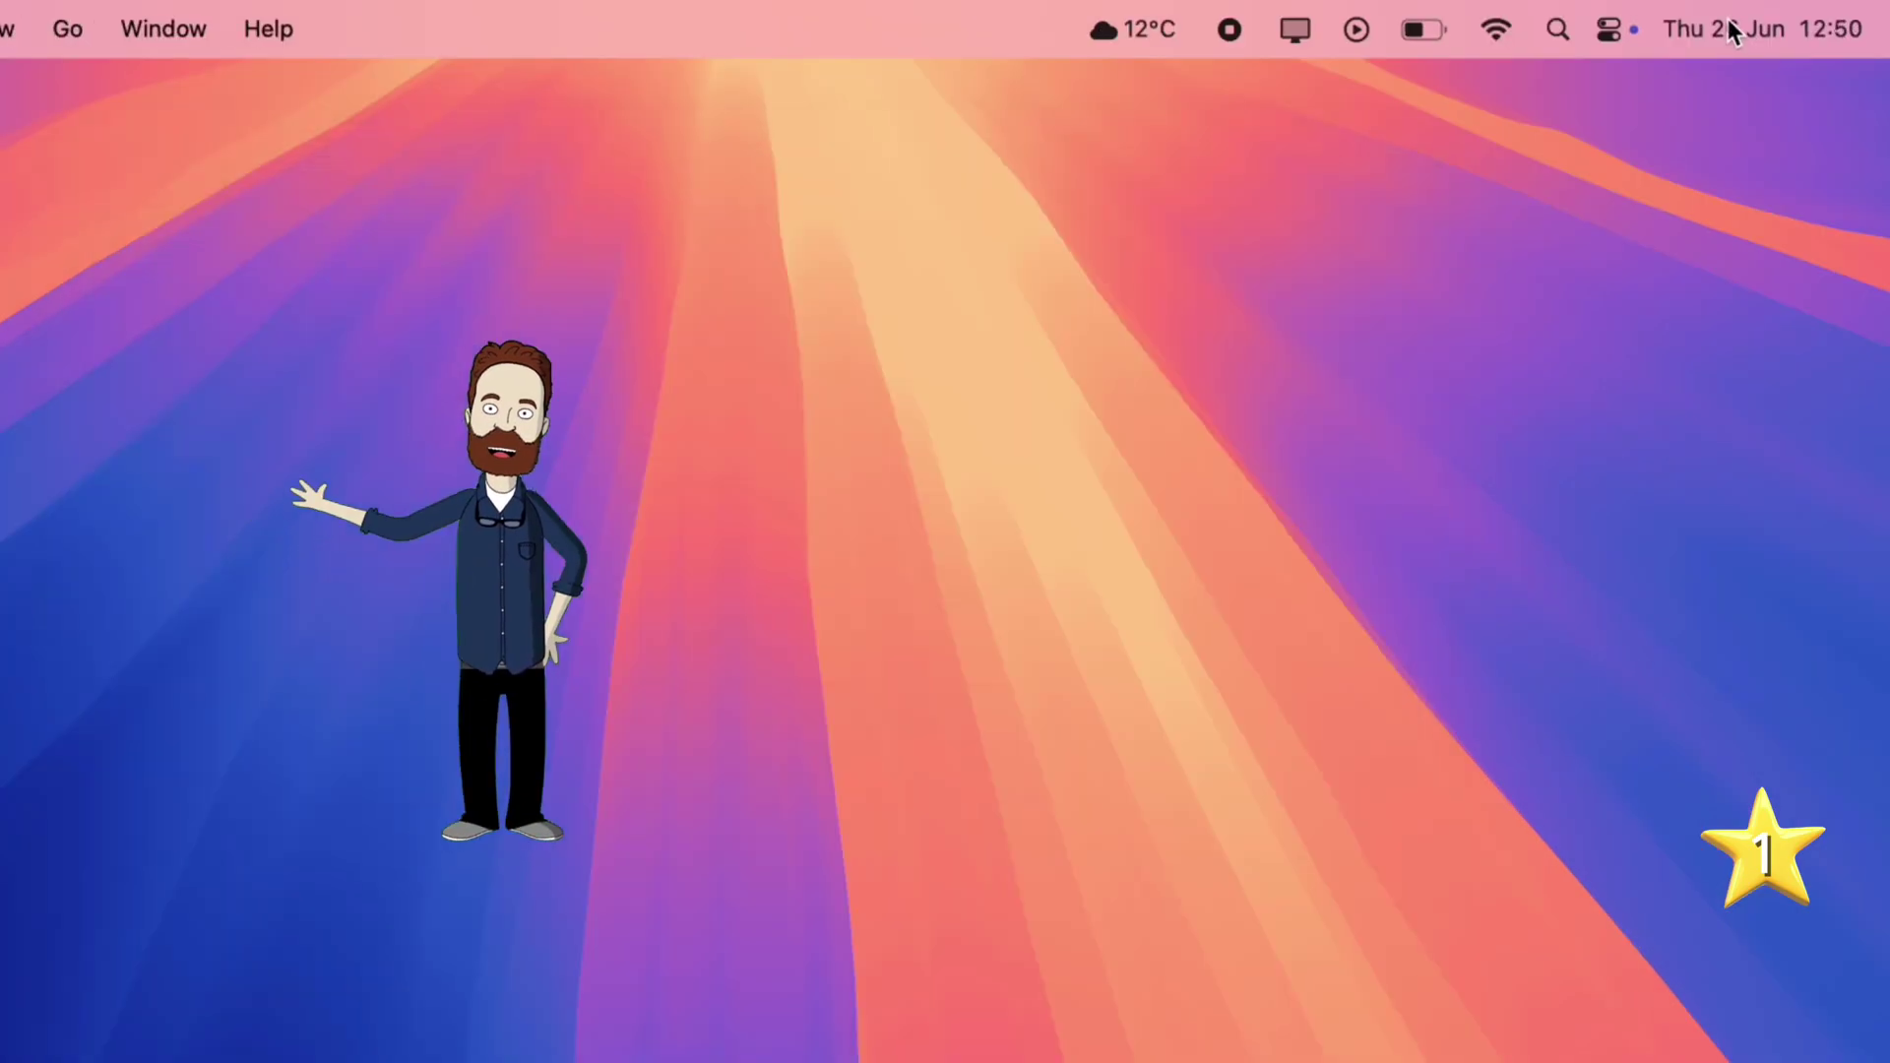
Step: Peek at the widgets, drag iPhone Mirroring and Stocks from Launchpad into the Dock, and preview Downloads
left_click(1730, 28)
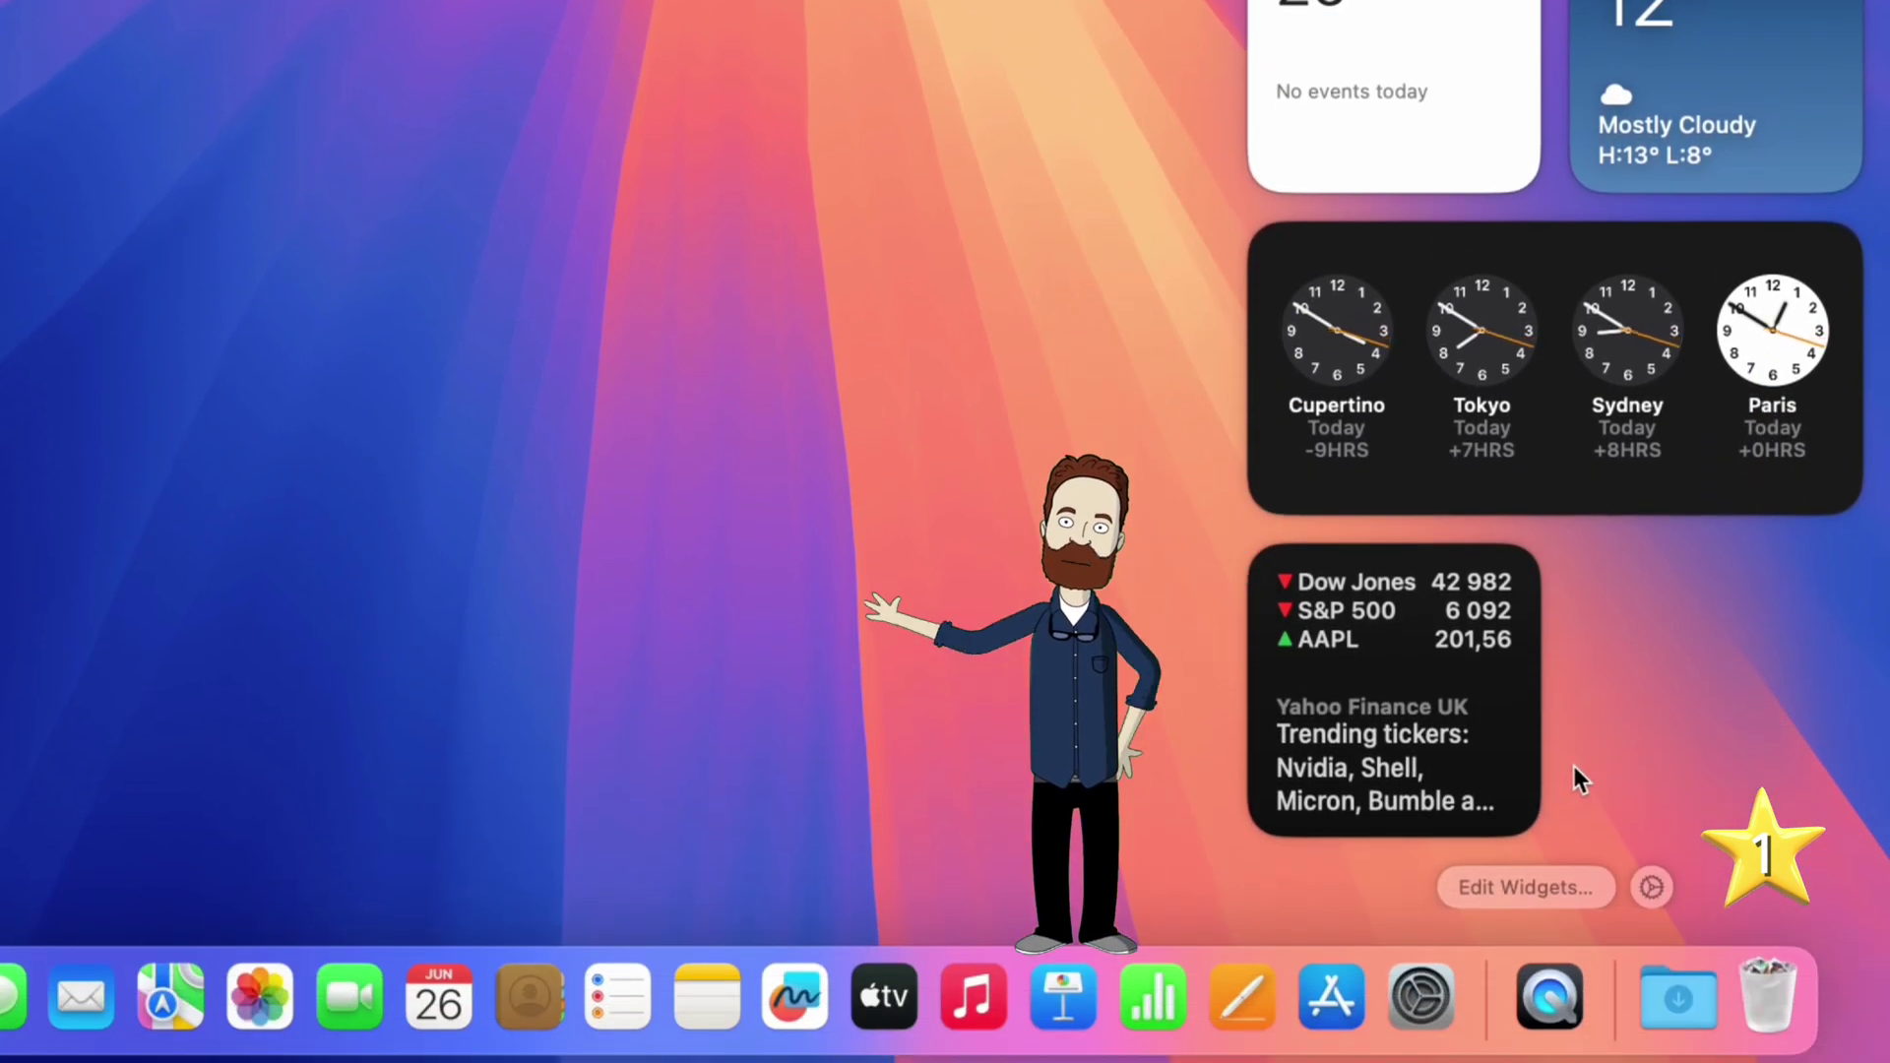
left_click(1574, 766)
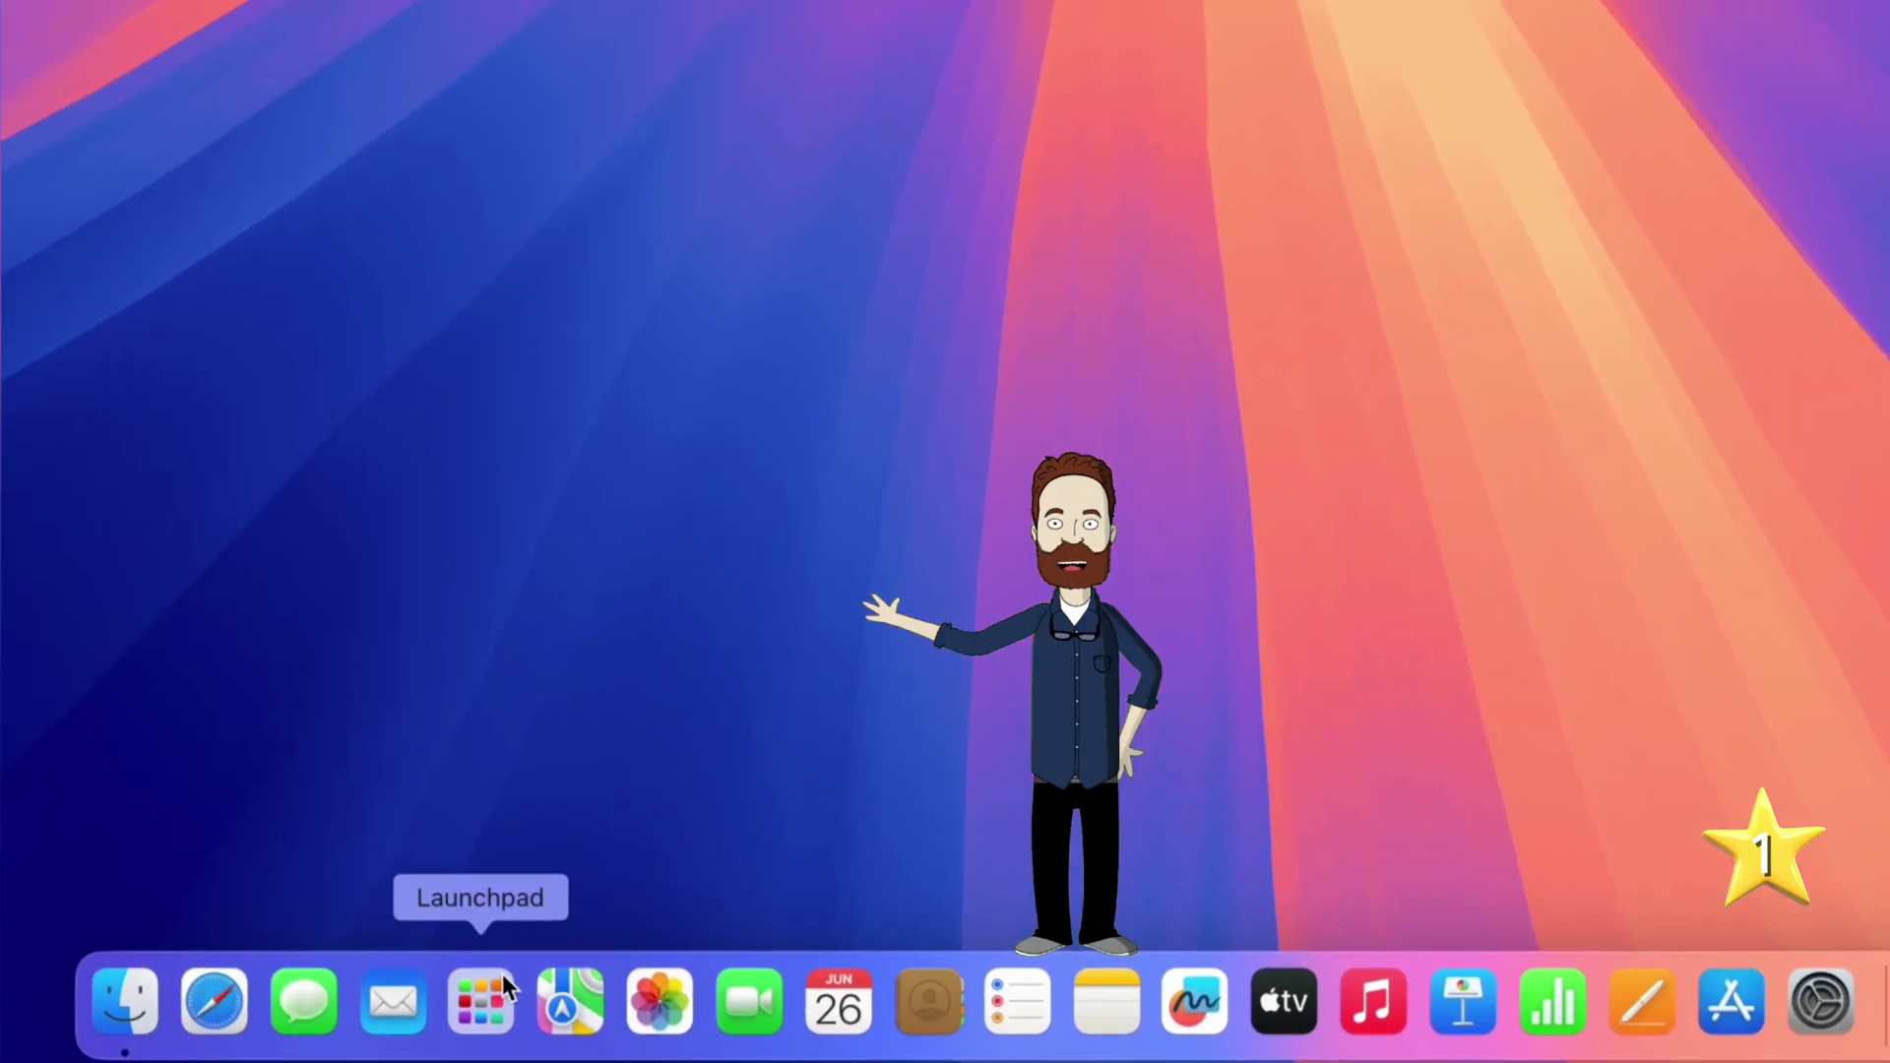
left_click(102, 969)
left_click_drag(866, 701, 892, 1012)
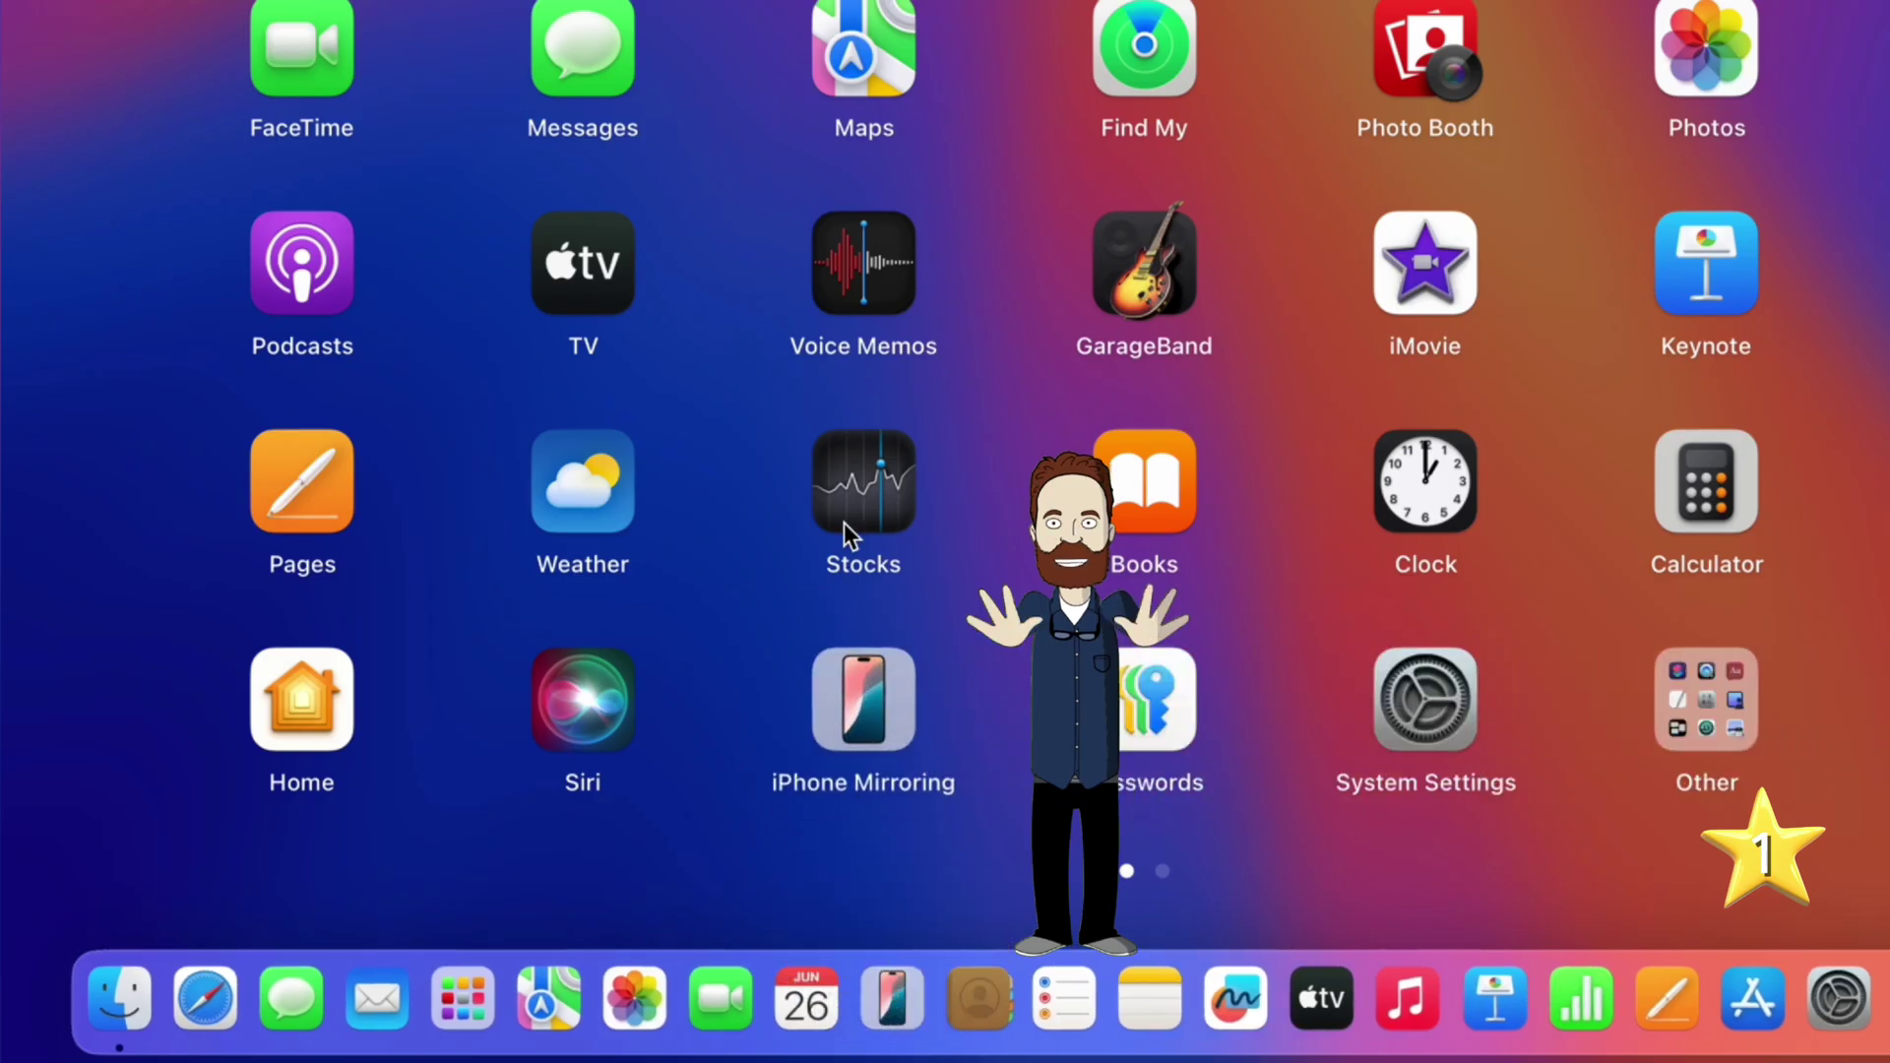
left_click_drag(843, 523, 849, 996)
left_click(1456, 333)
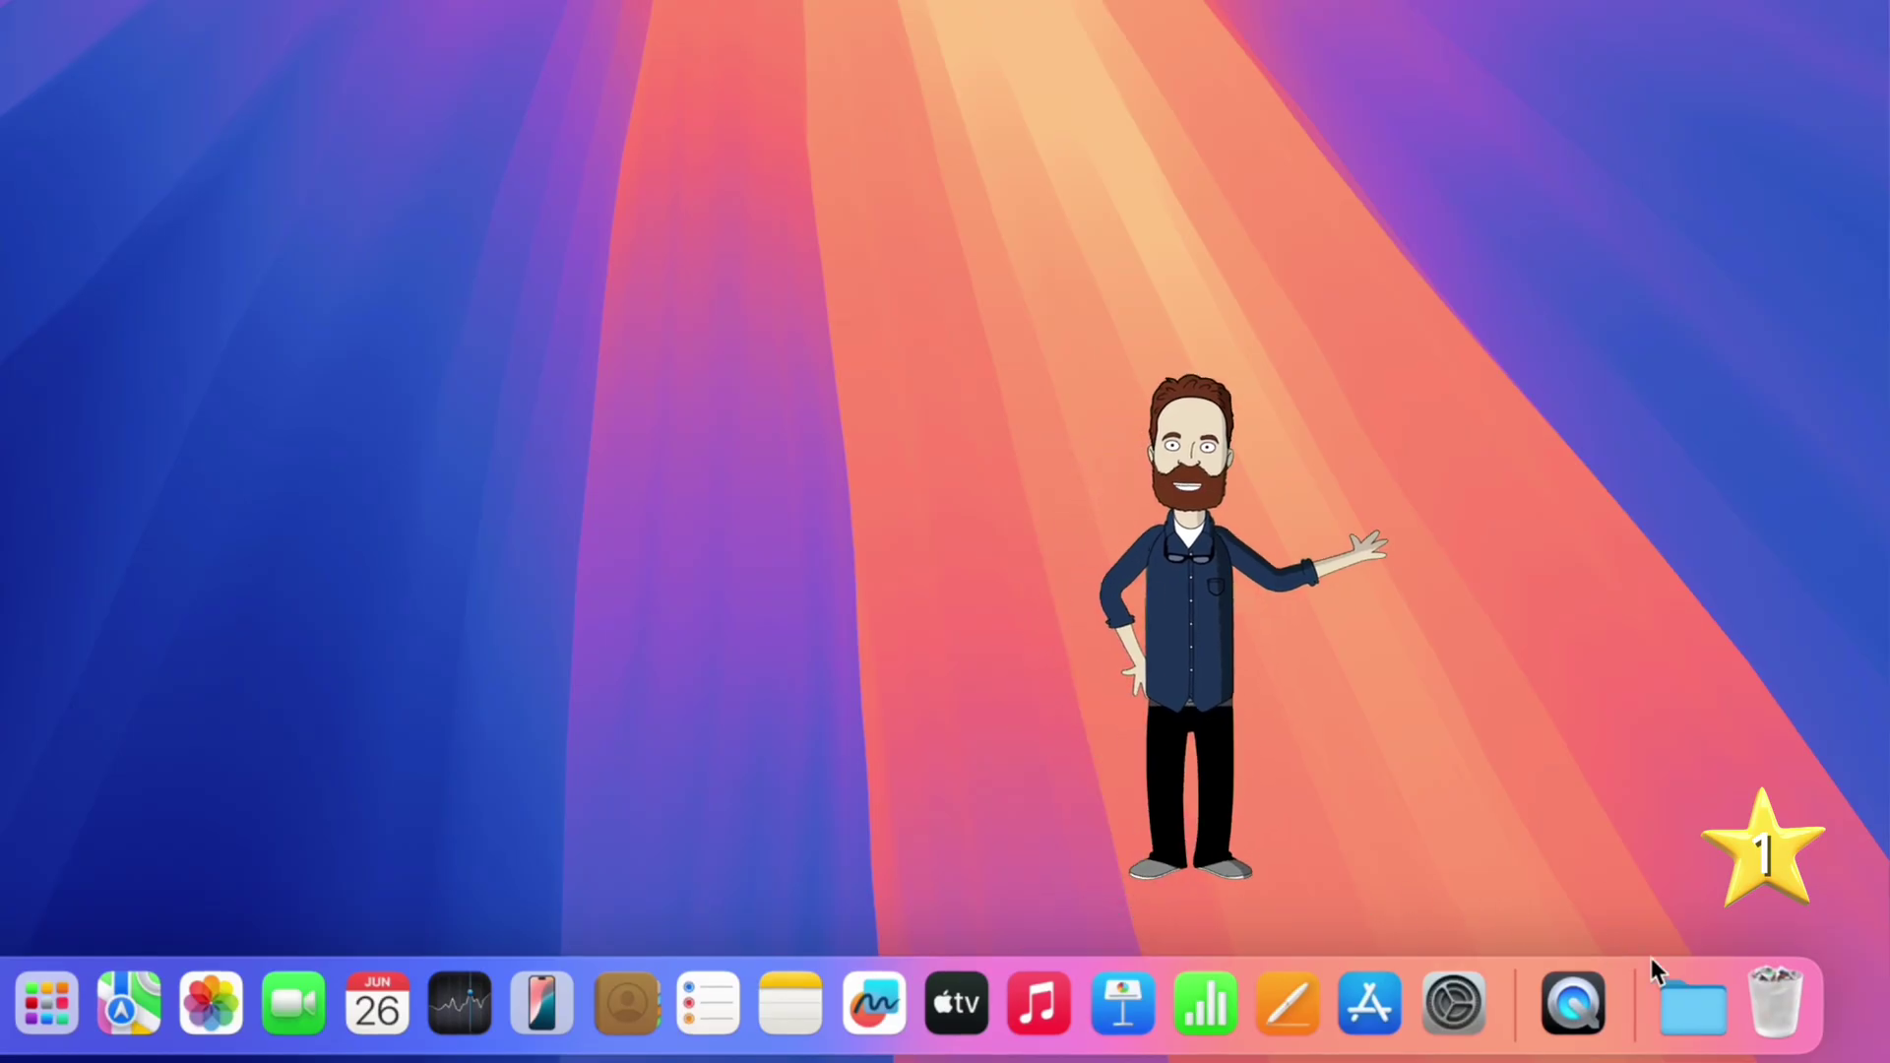
left_click(1693, 999)
left_click(1694, 997)
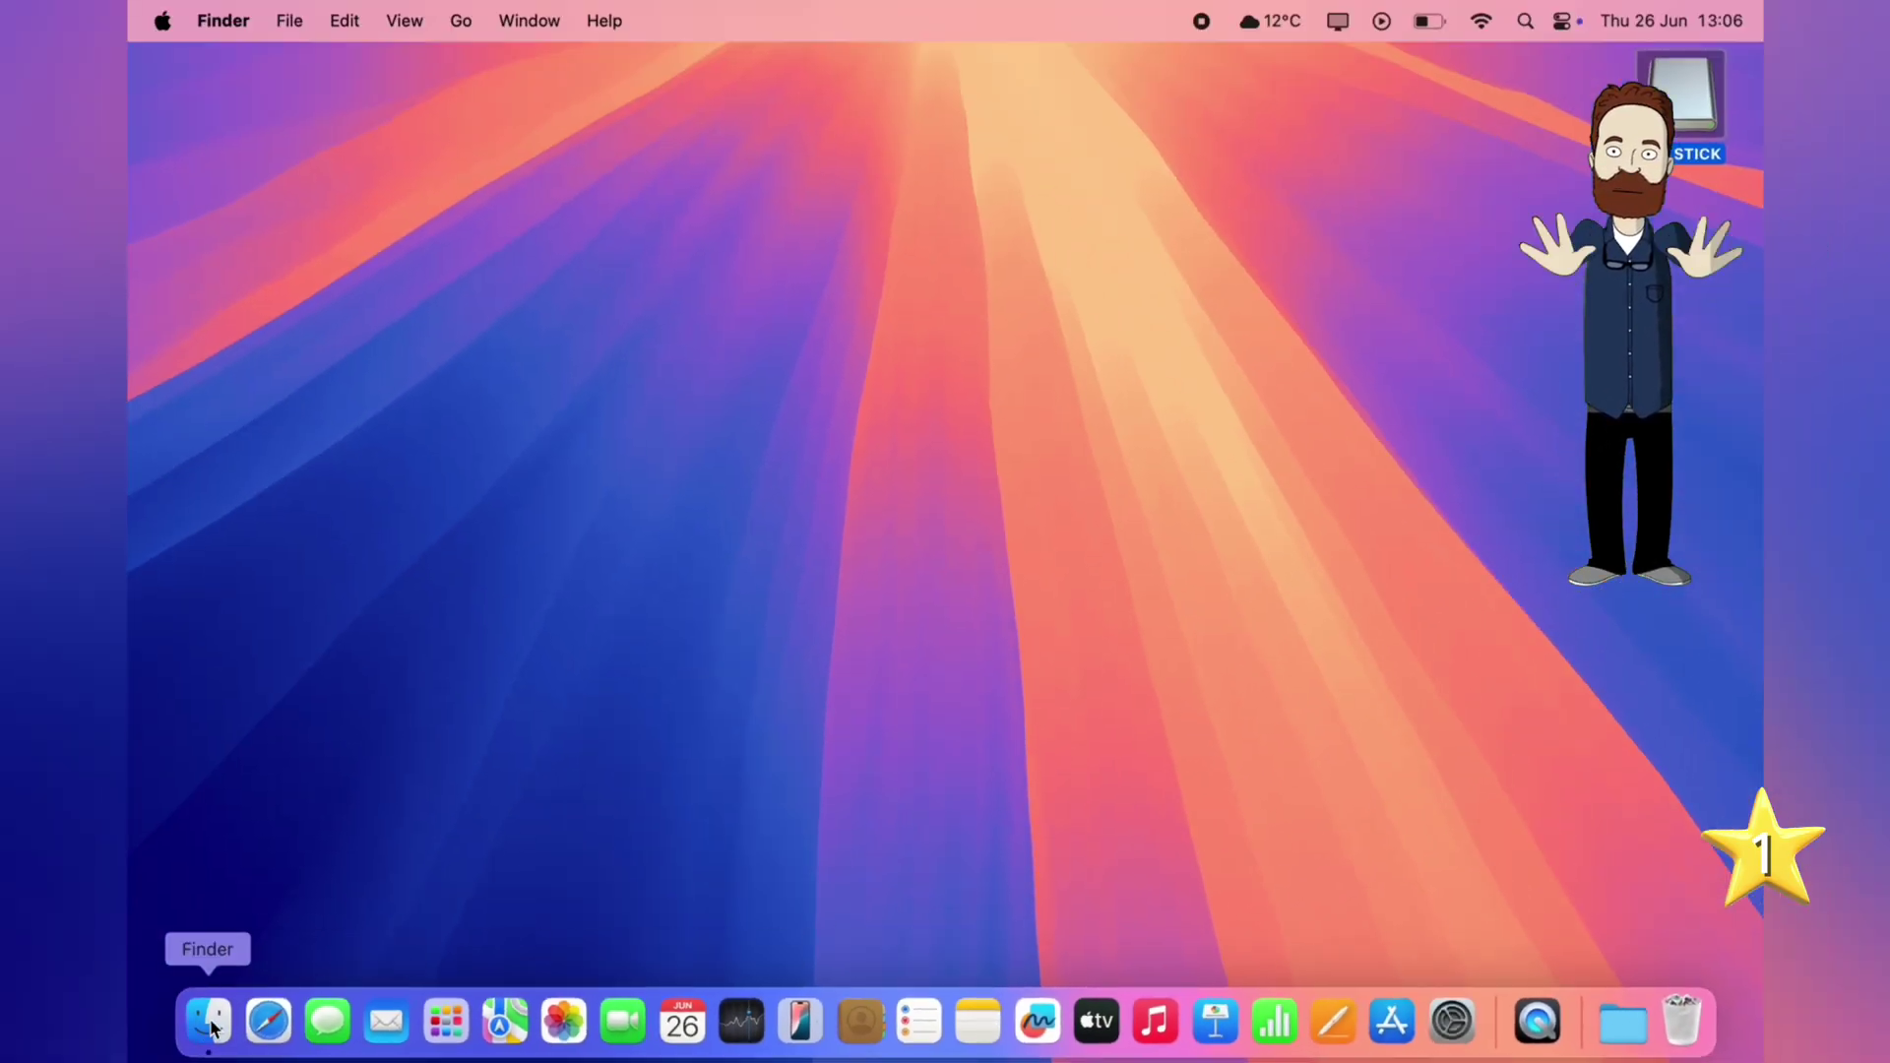
Step: Add logo guide nest.PNG from Recents to the Dock, open it, and change the CAT STICK stack view
left_click(210, 1024)
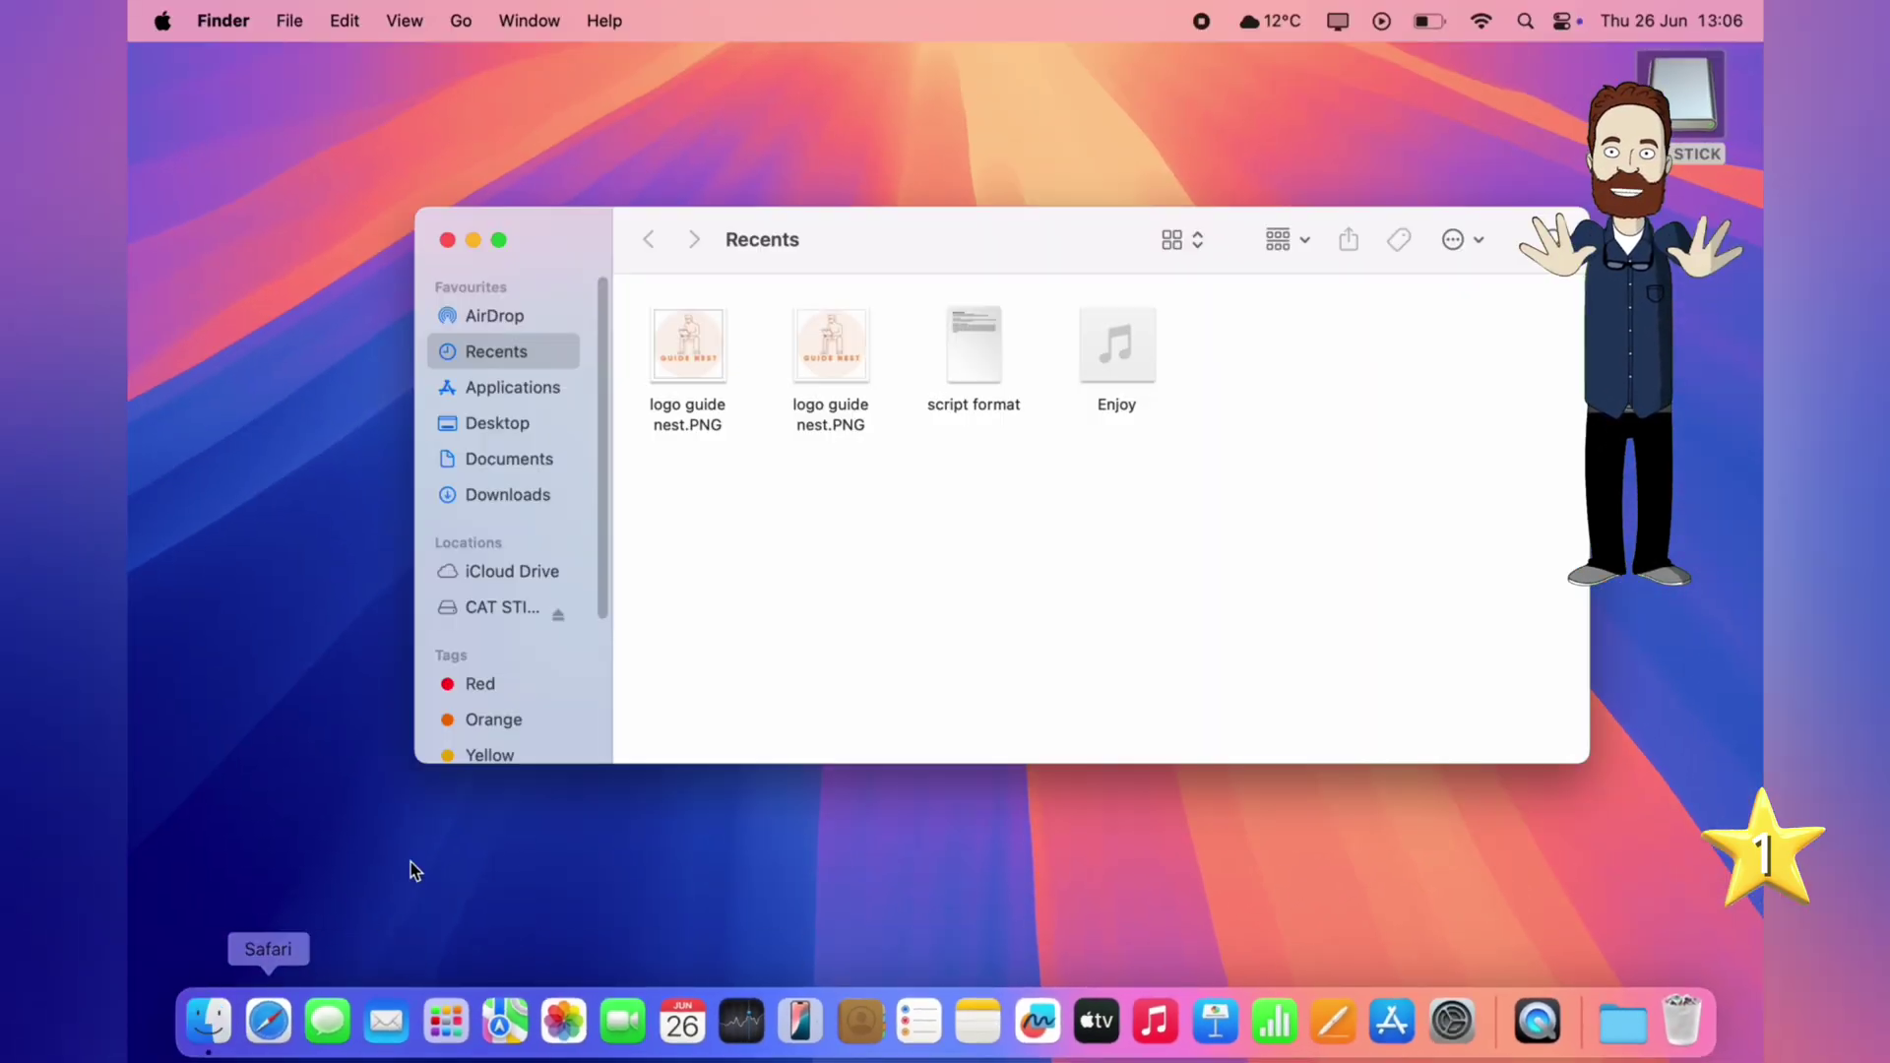
left_click_drag(695, 362, 1604, 1032)
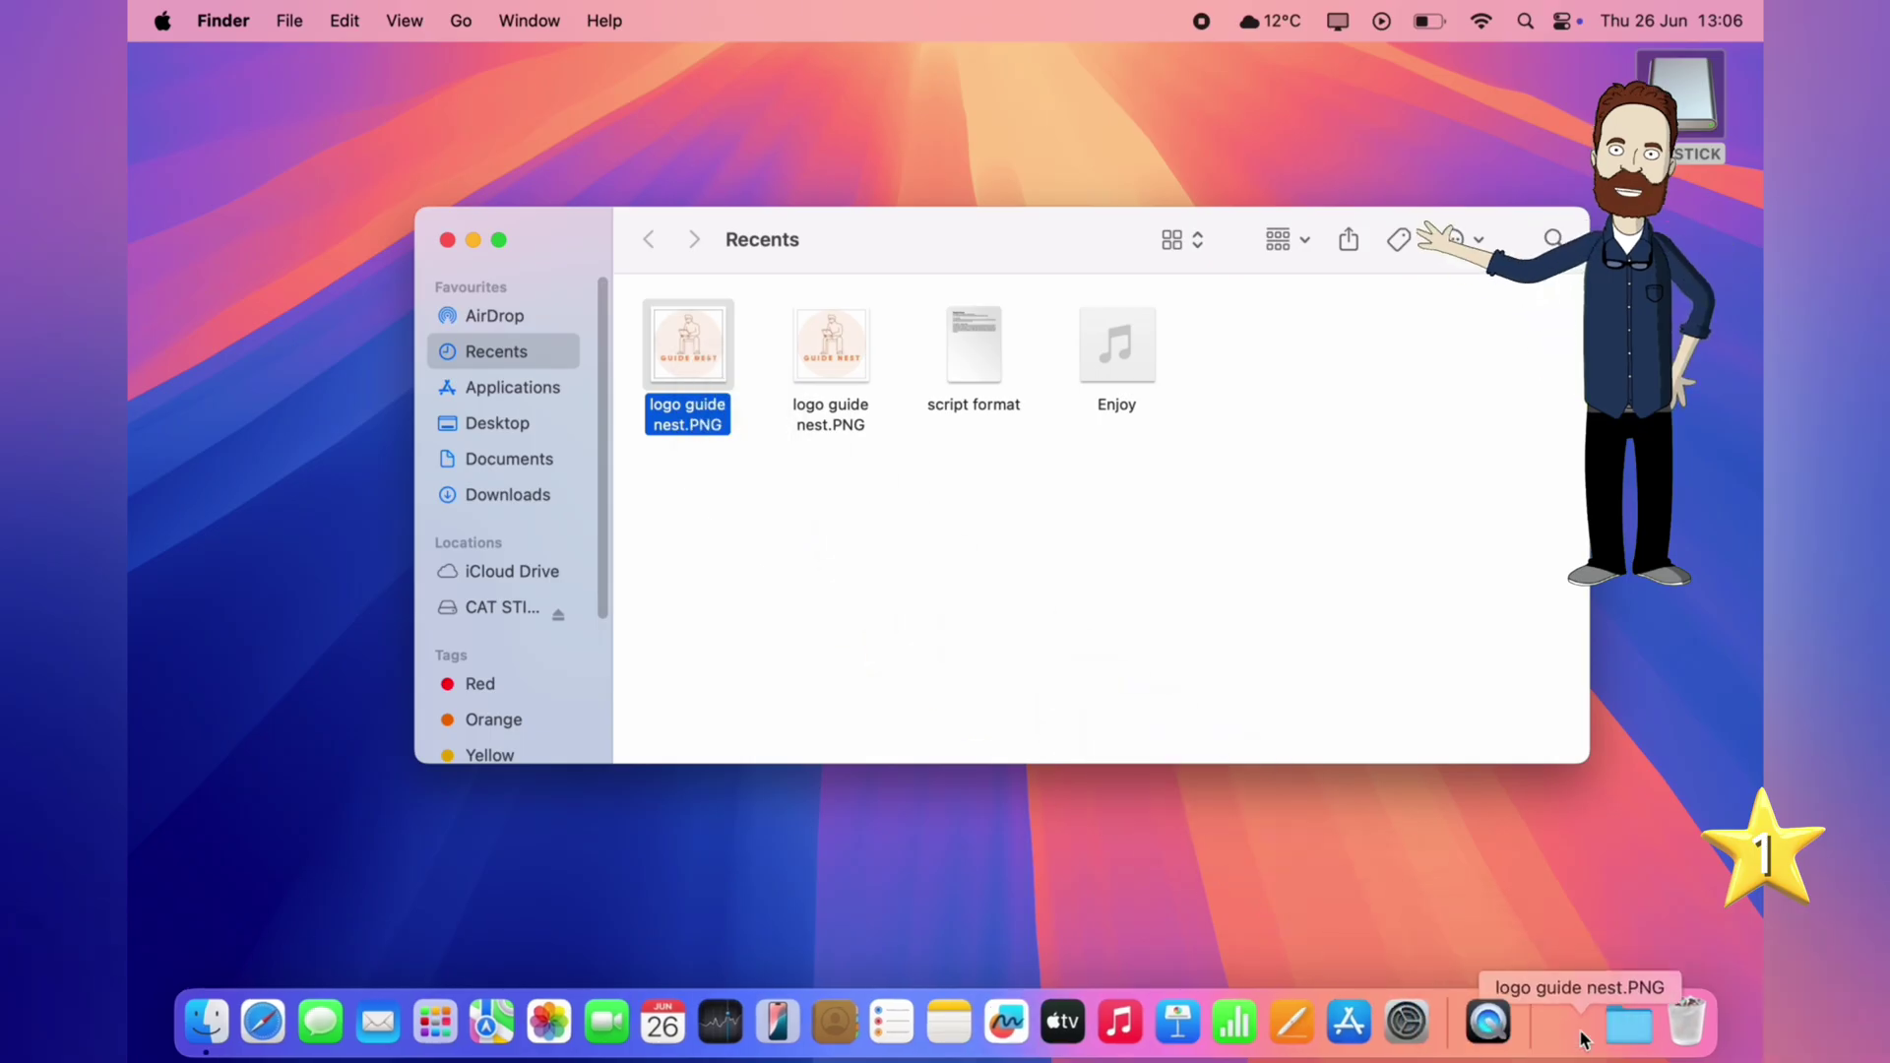
left_click(1531, 1029)
right_click(1580, 1029)
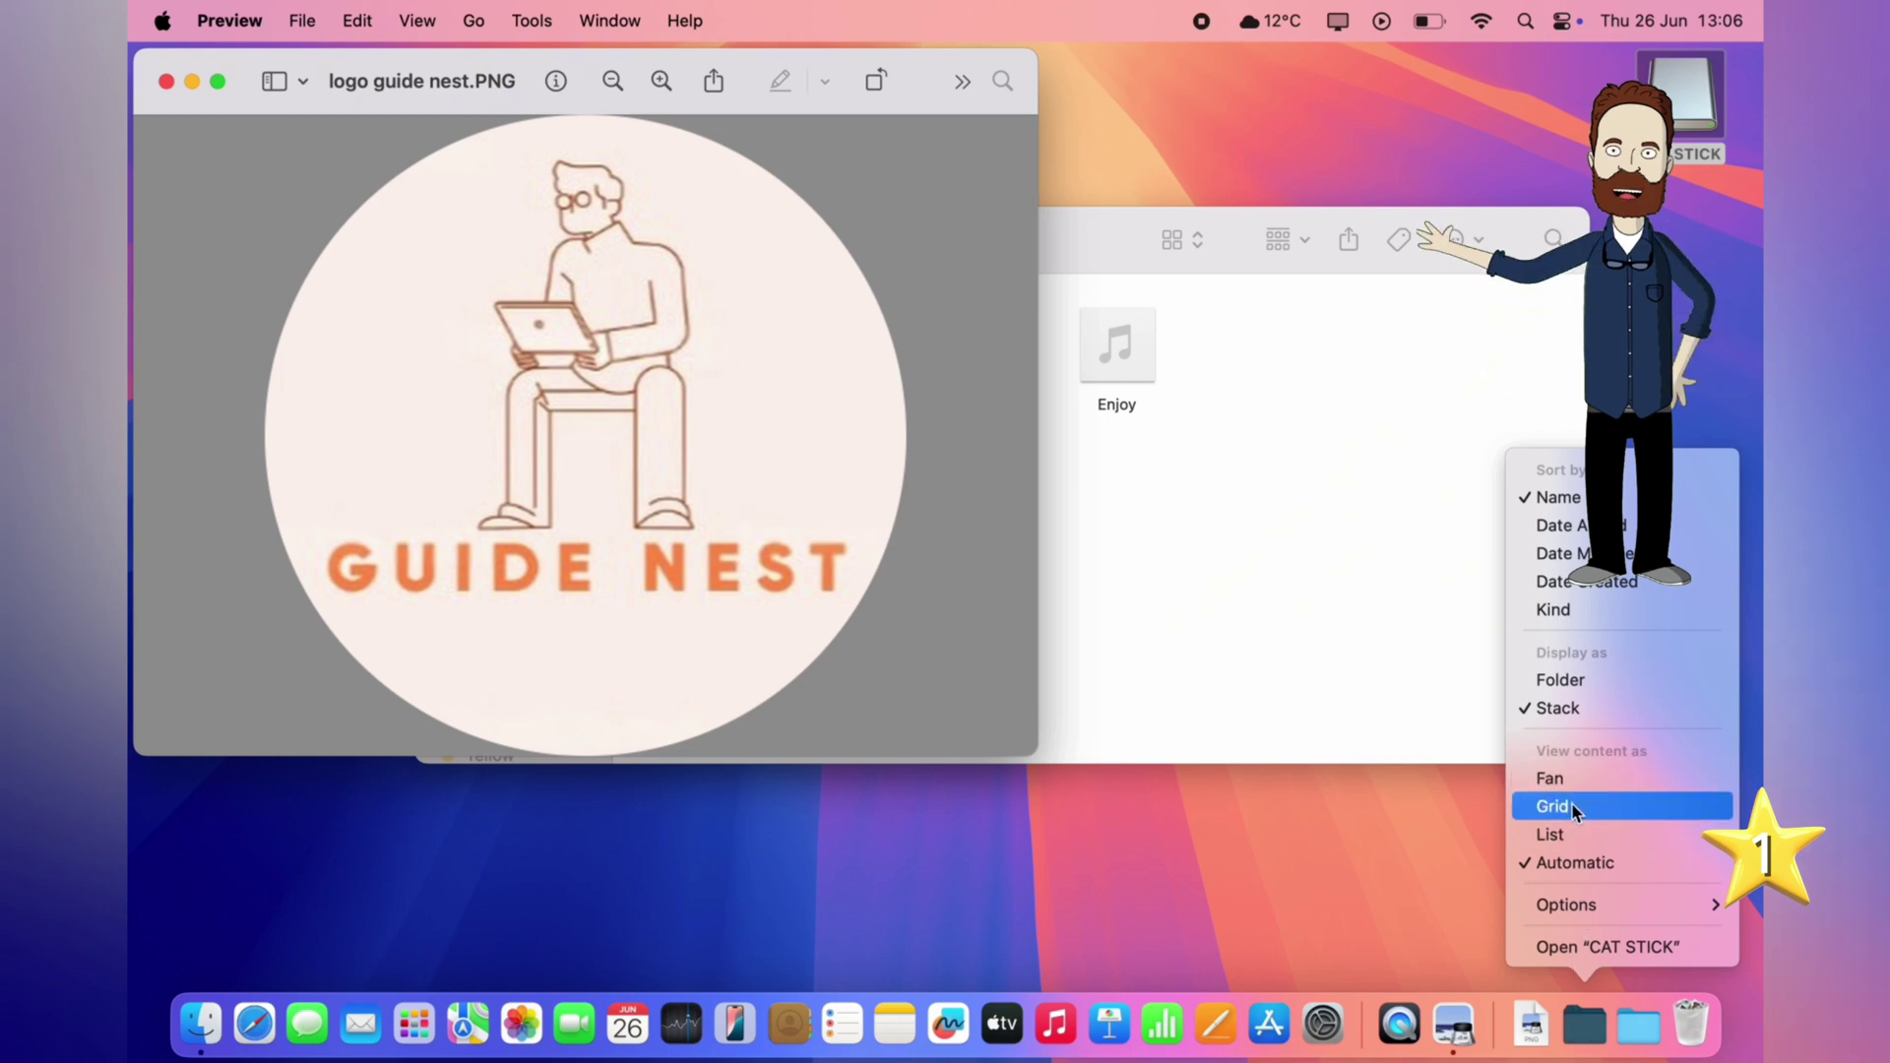
left_click(1573, 832)
Step: Drag a second logo guide nest.PNG from the Recents window onto the Dock
left_click(1231, 591)
left_click_drag(846, 370, 1536, 1034)
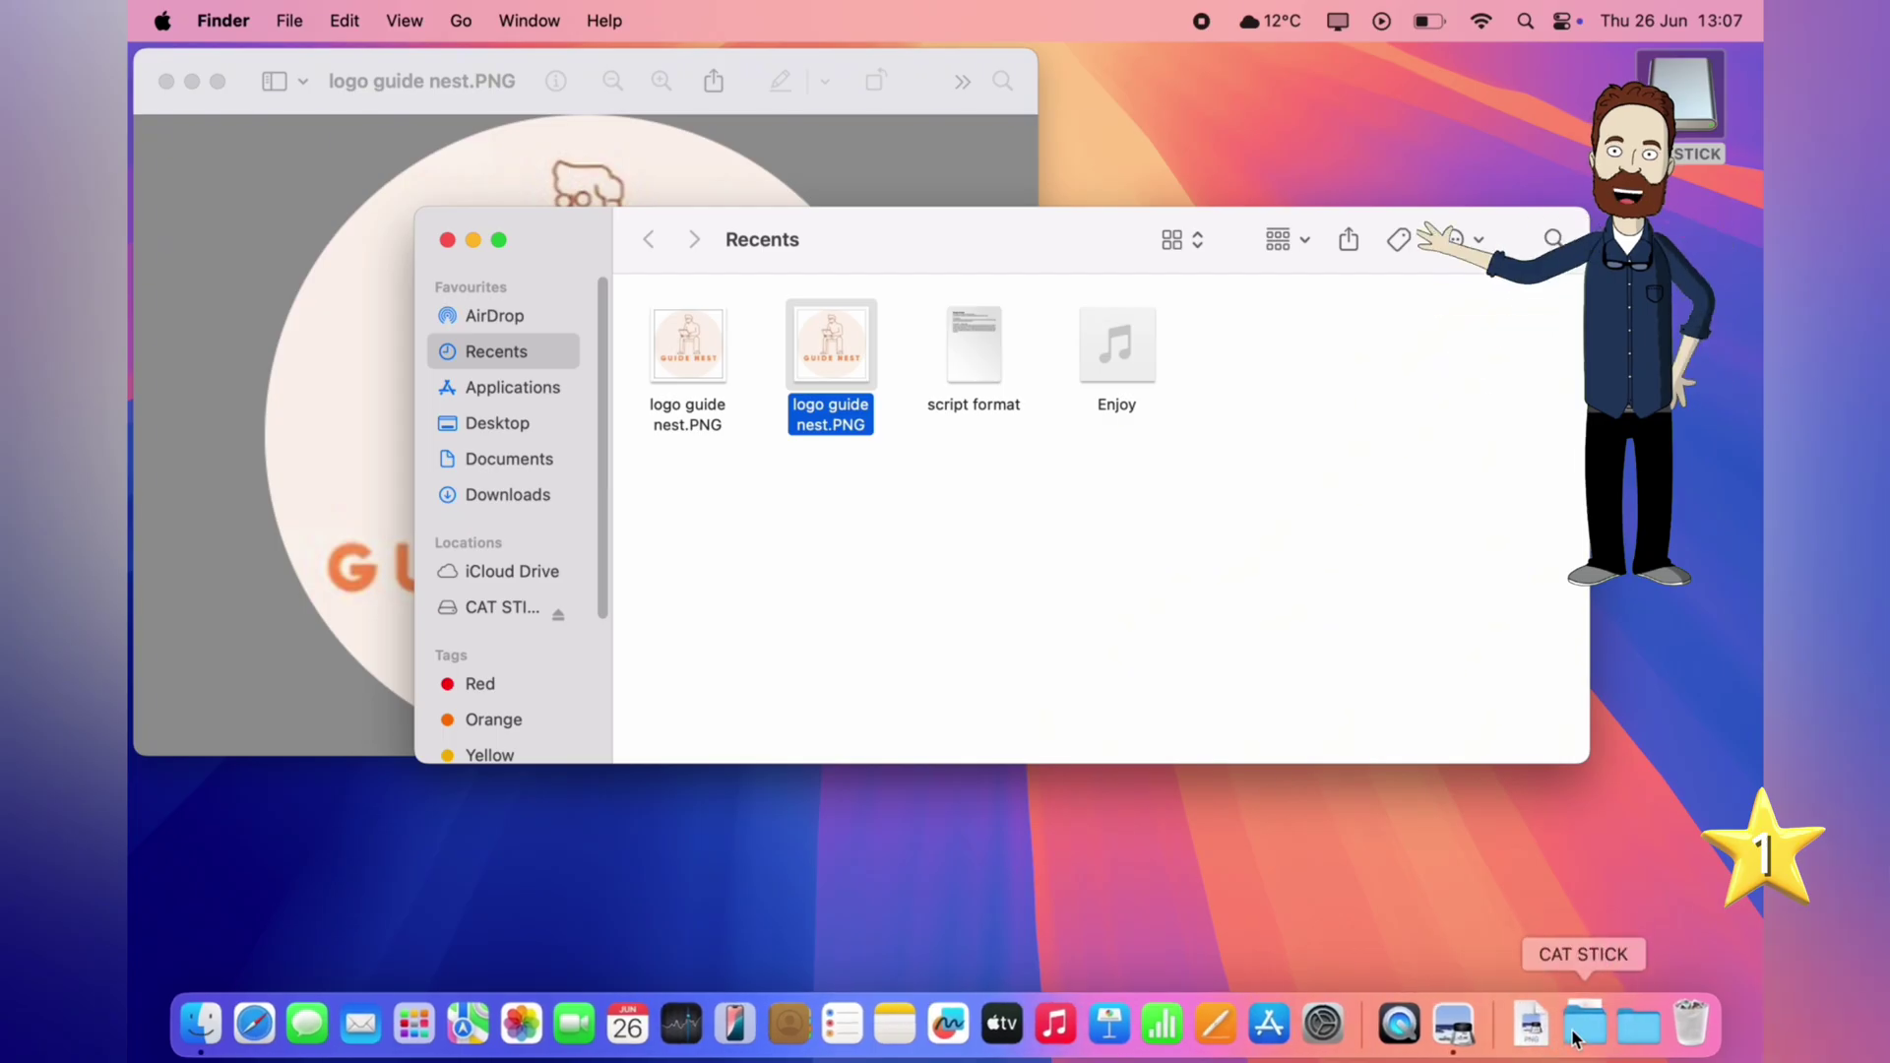
left_click_drag(831, 345, 524, 1029)
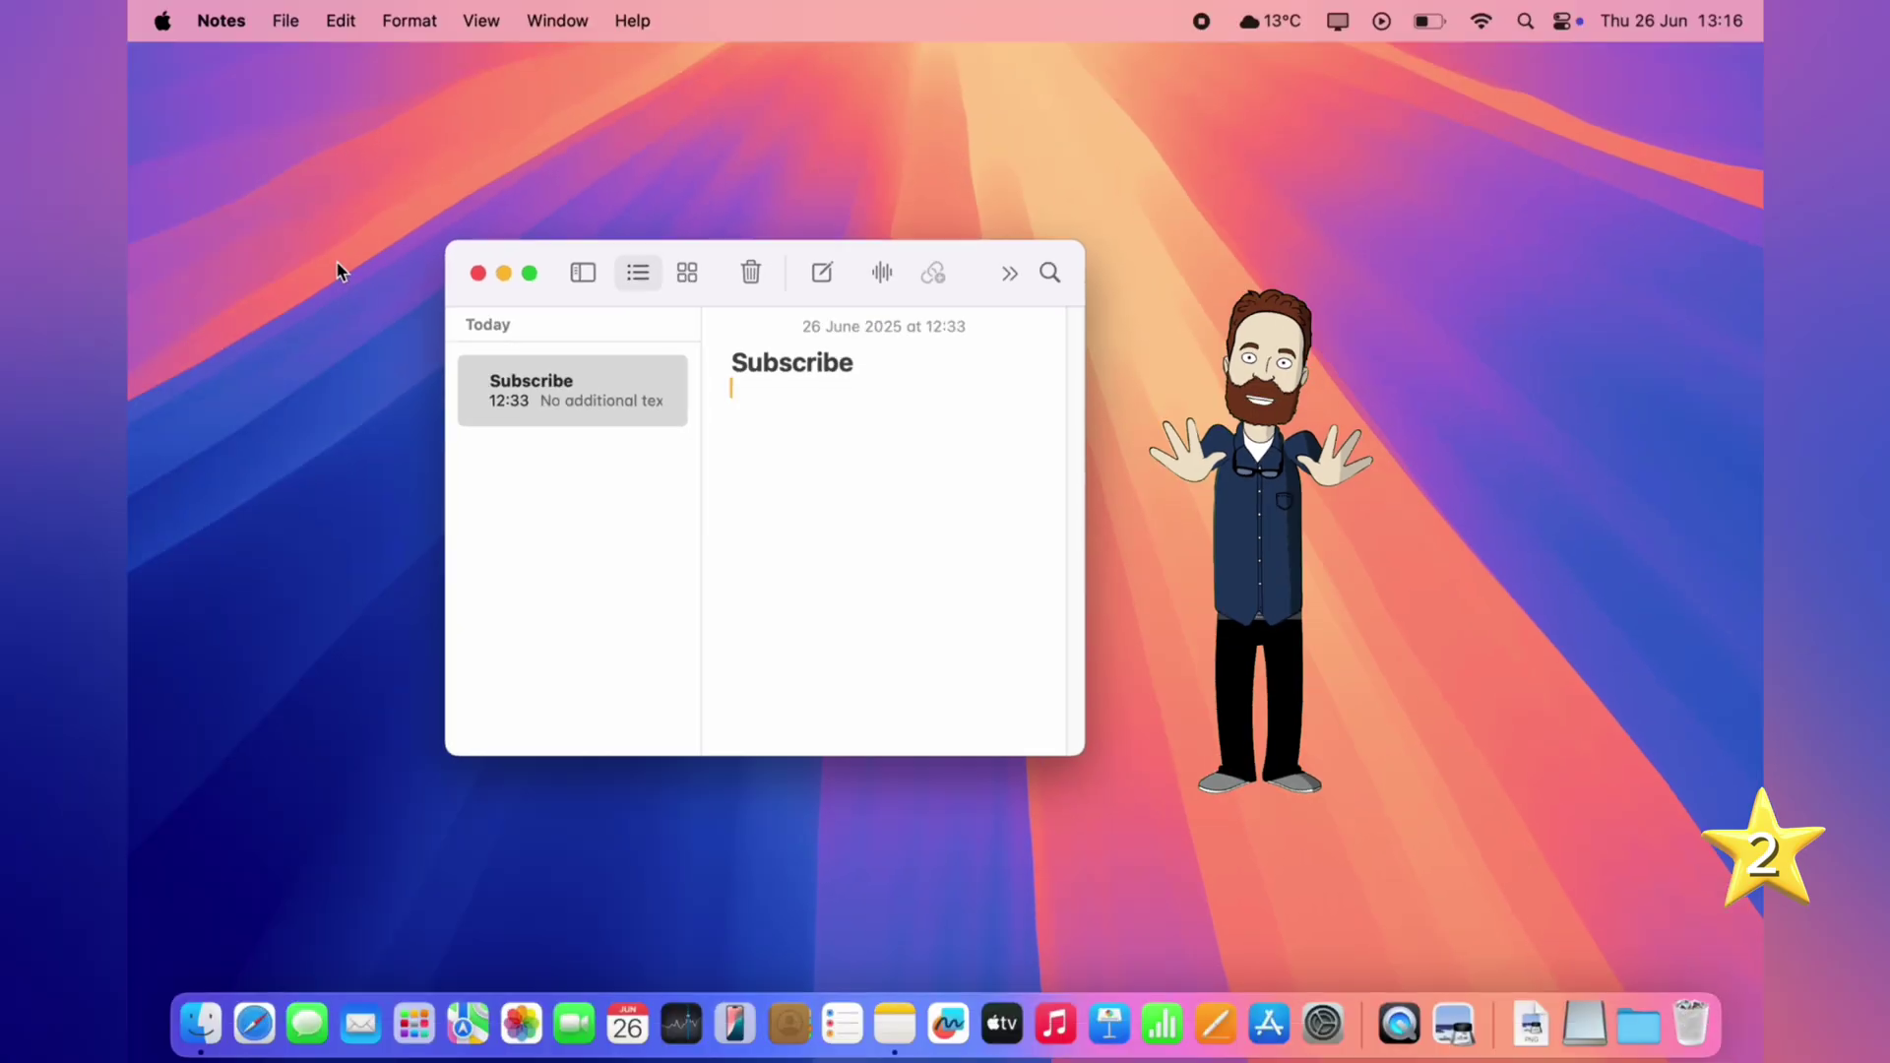
Step: Close the Notes window, create a new note, then quit Notes
left_click(478, 272)
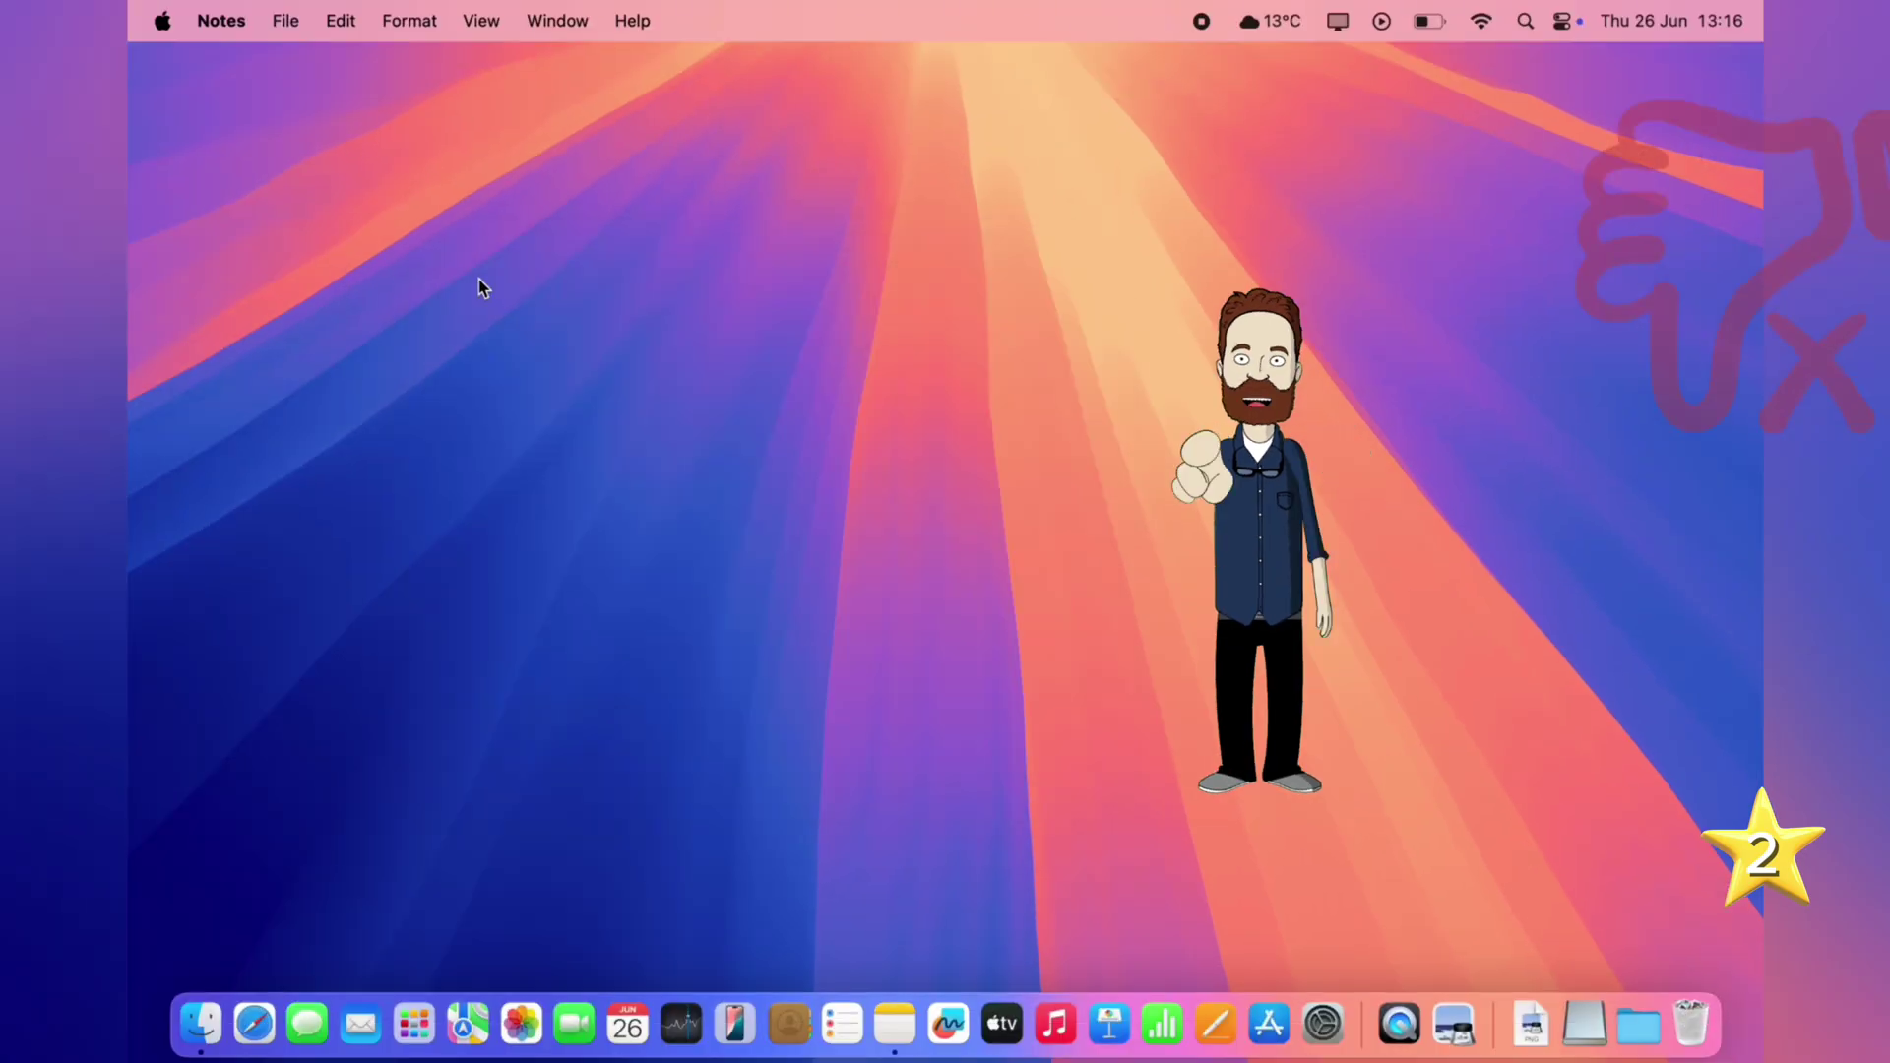
left_click(287, 22)
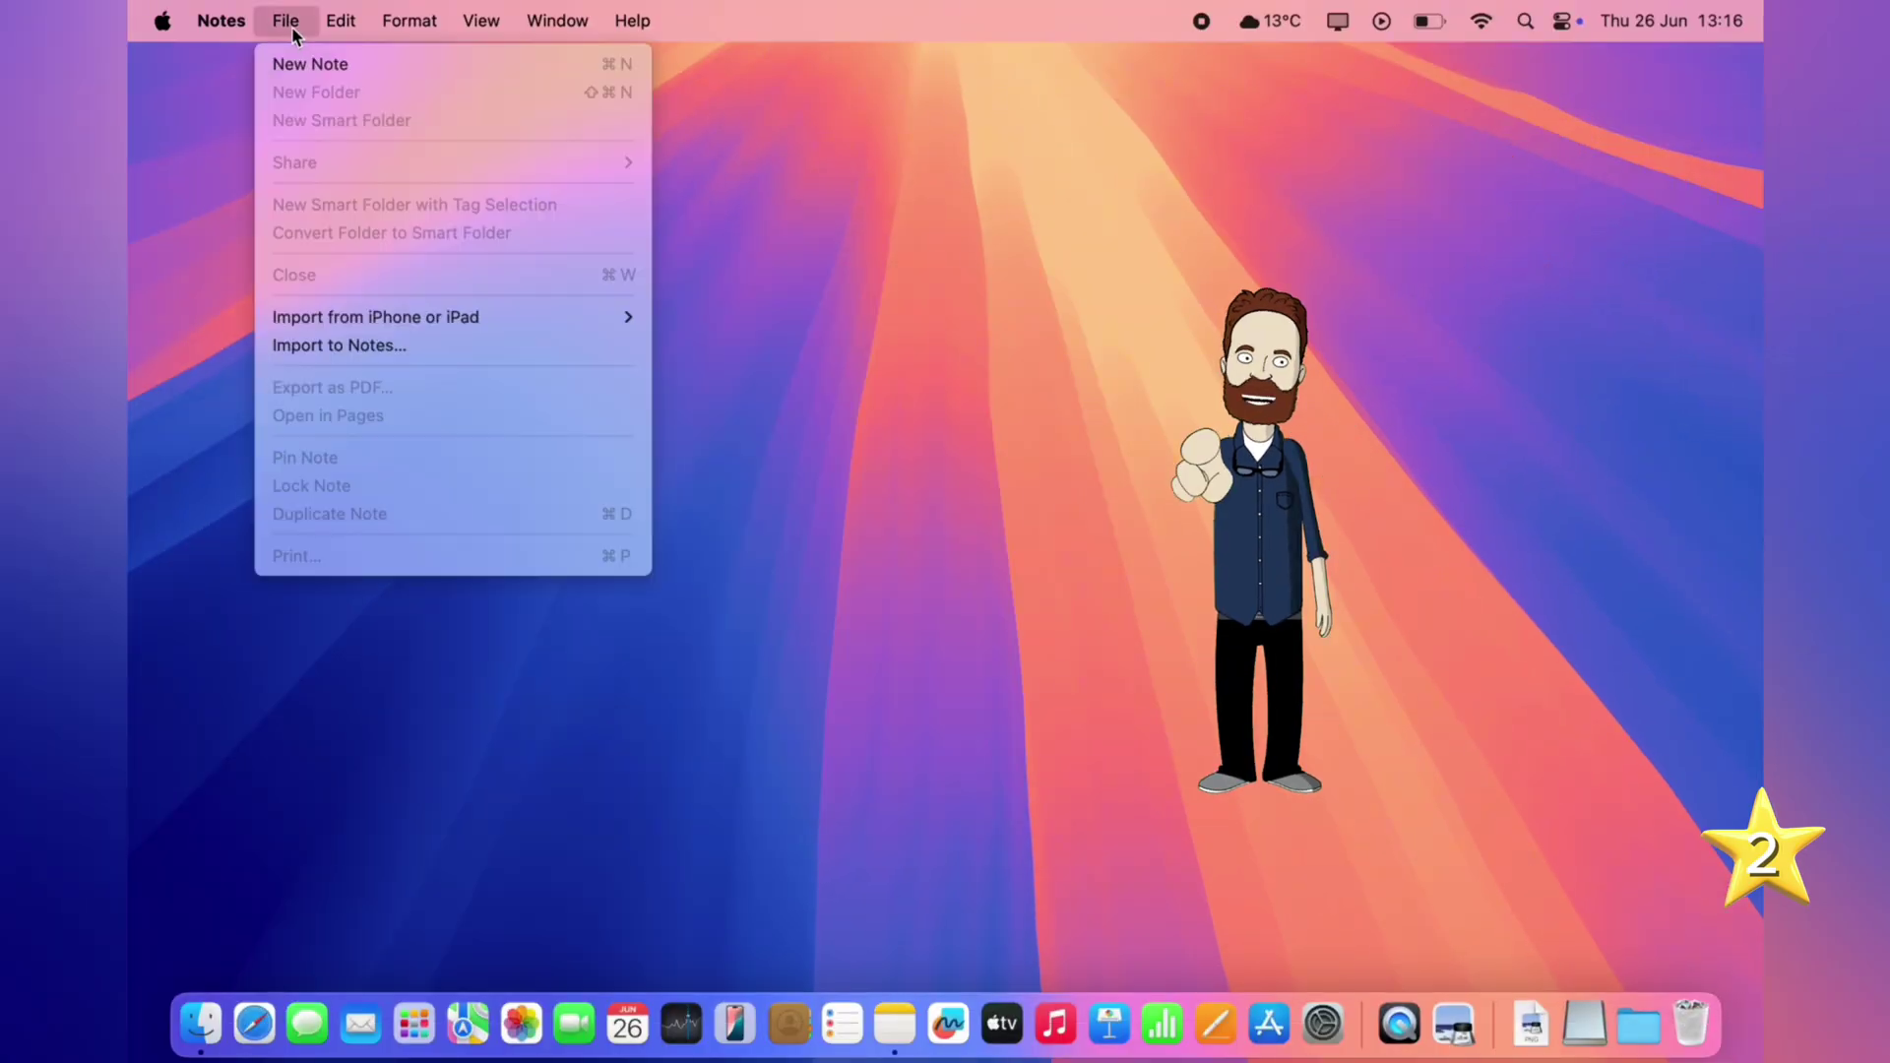
left_click(304, 65)
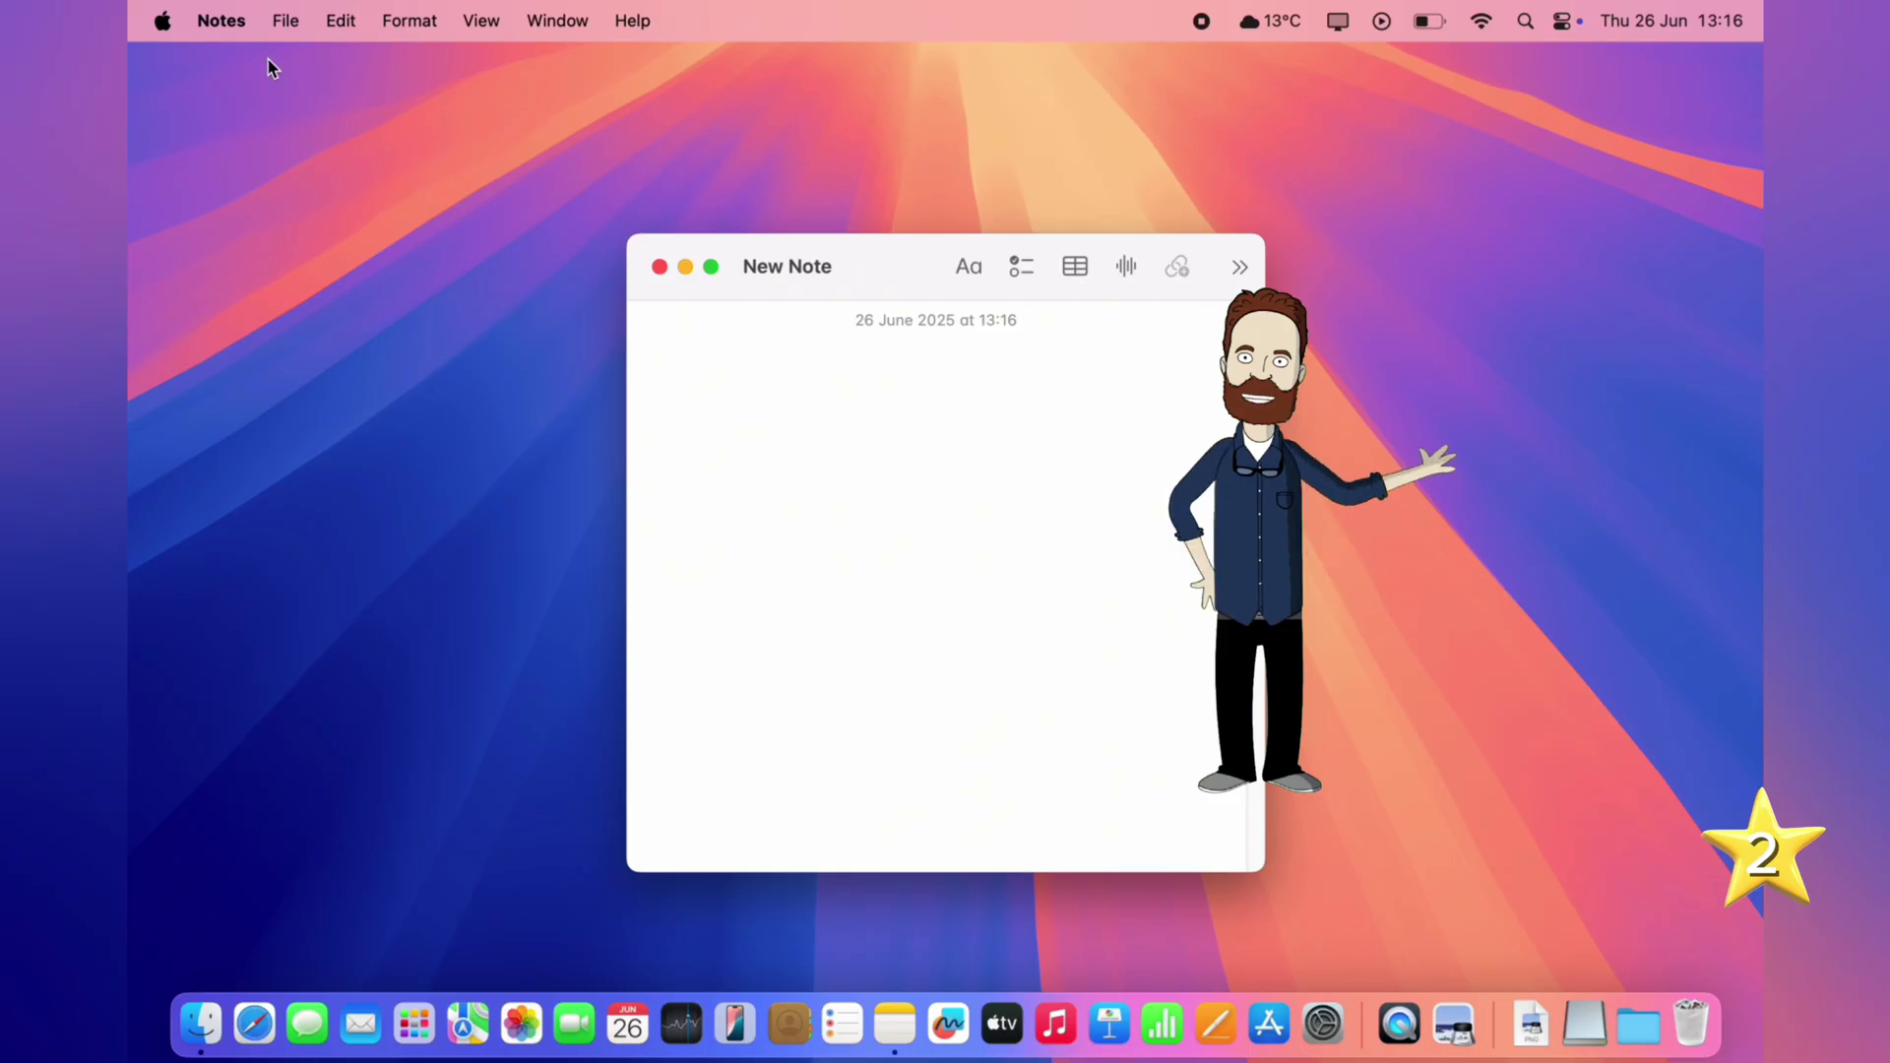
left_click(241, 22)
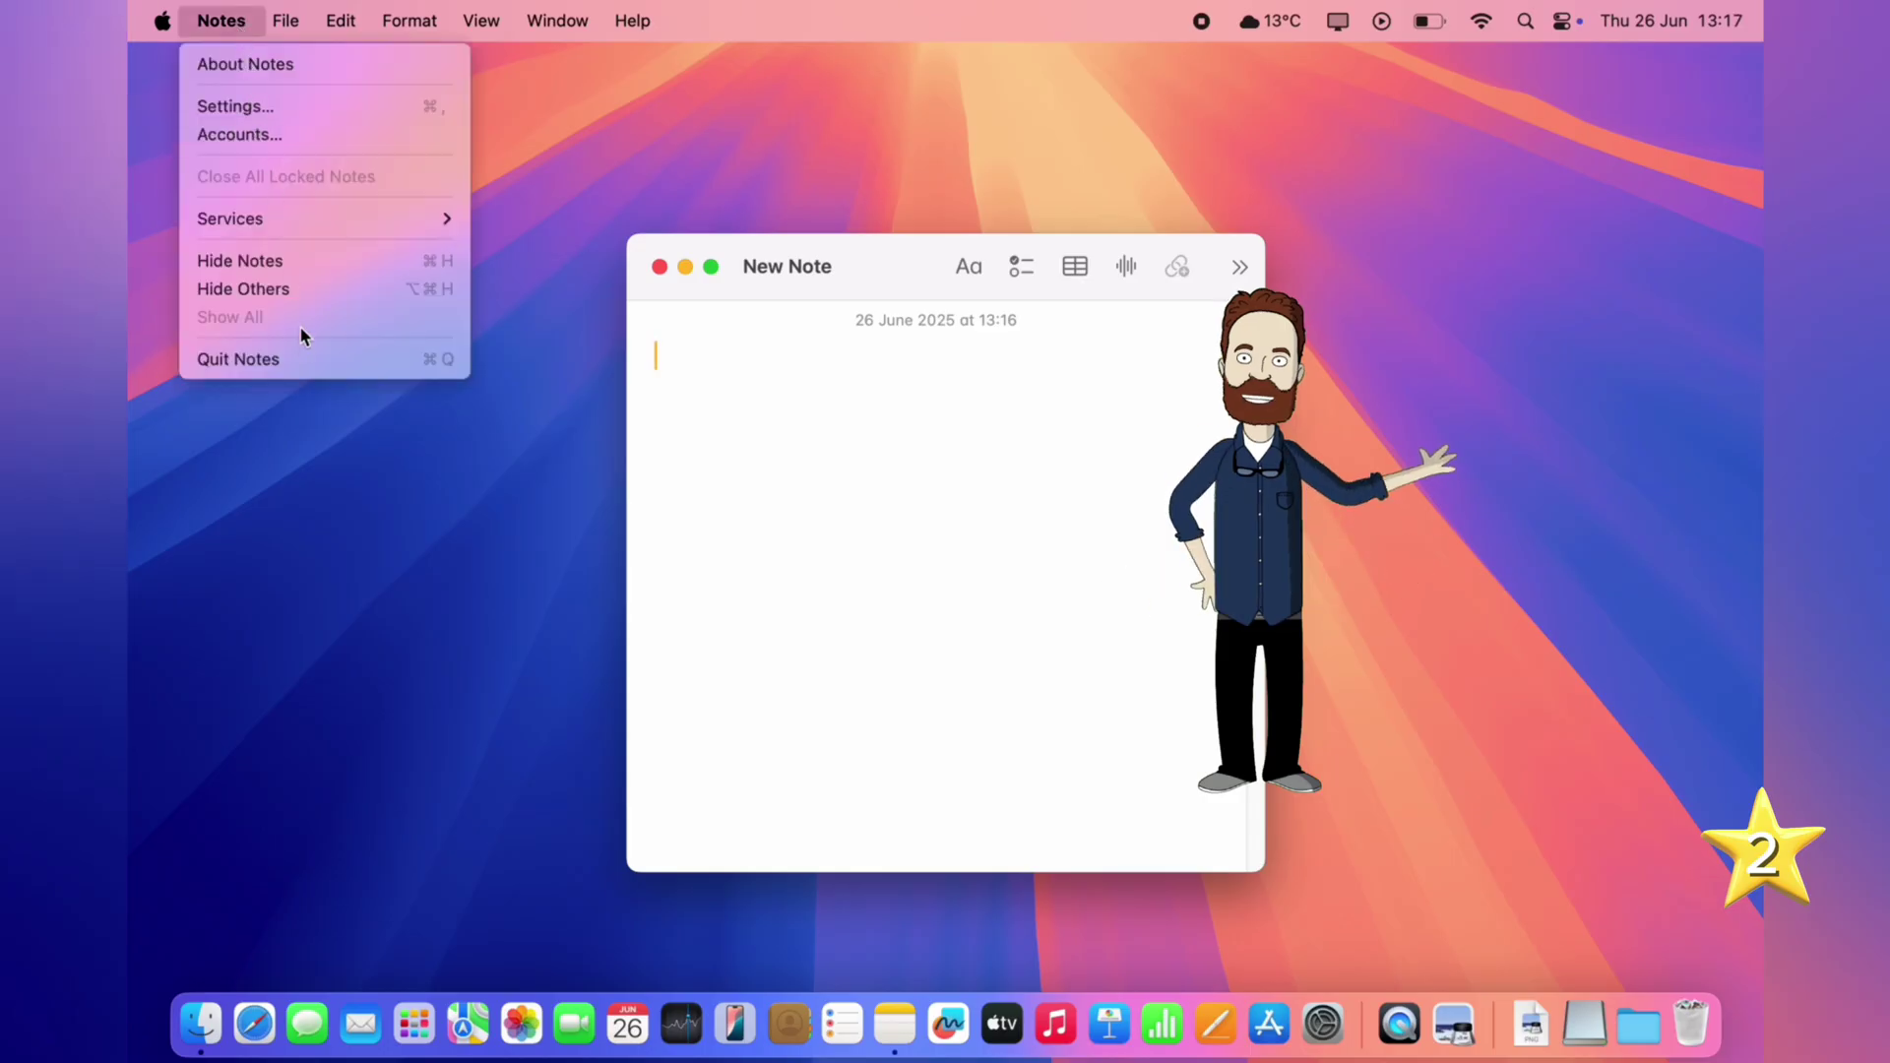
left_click(297, 354)
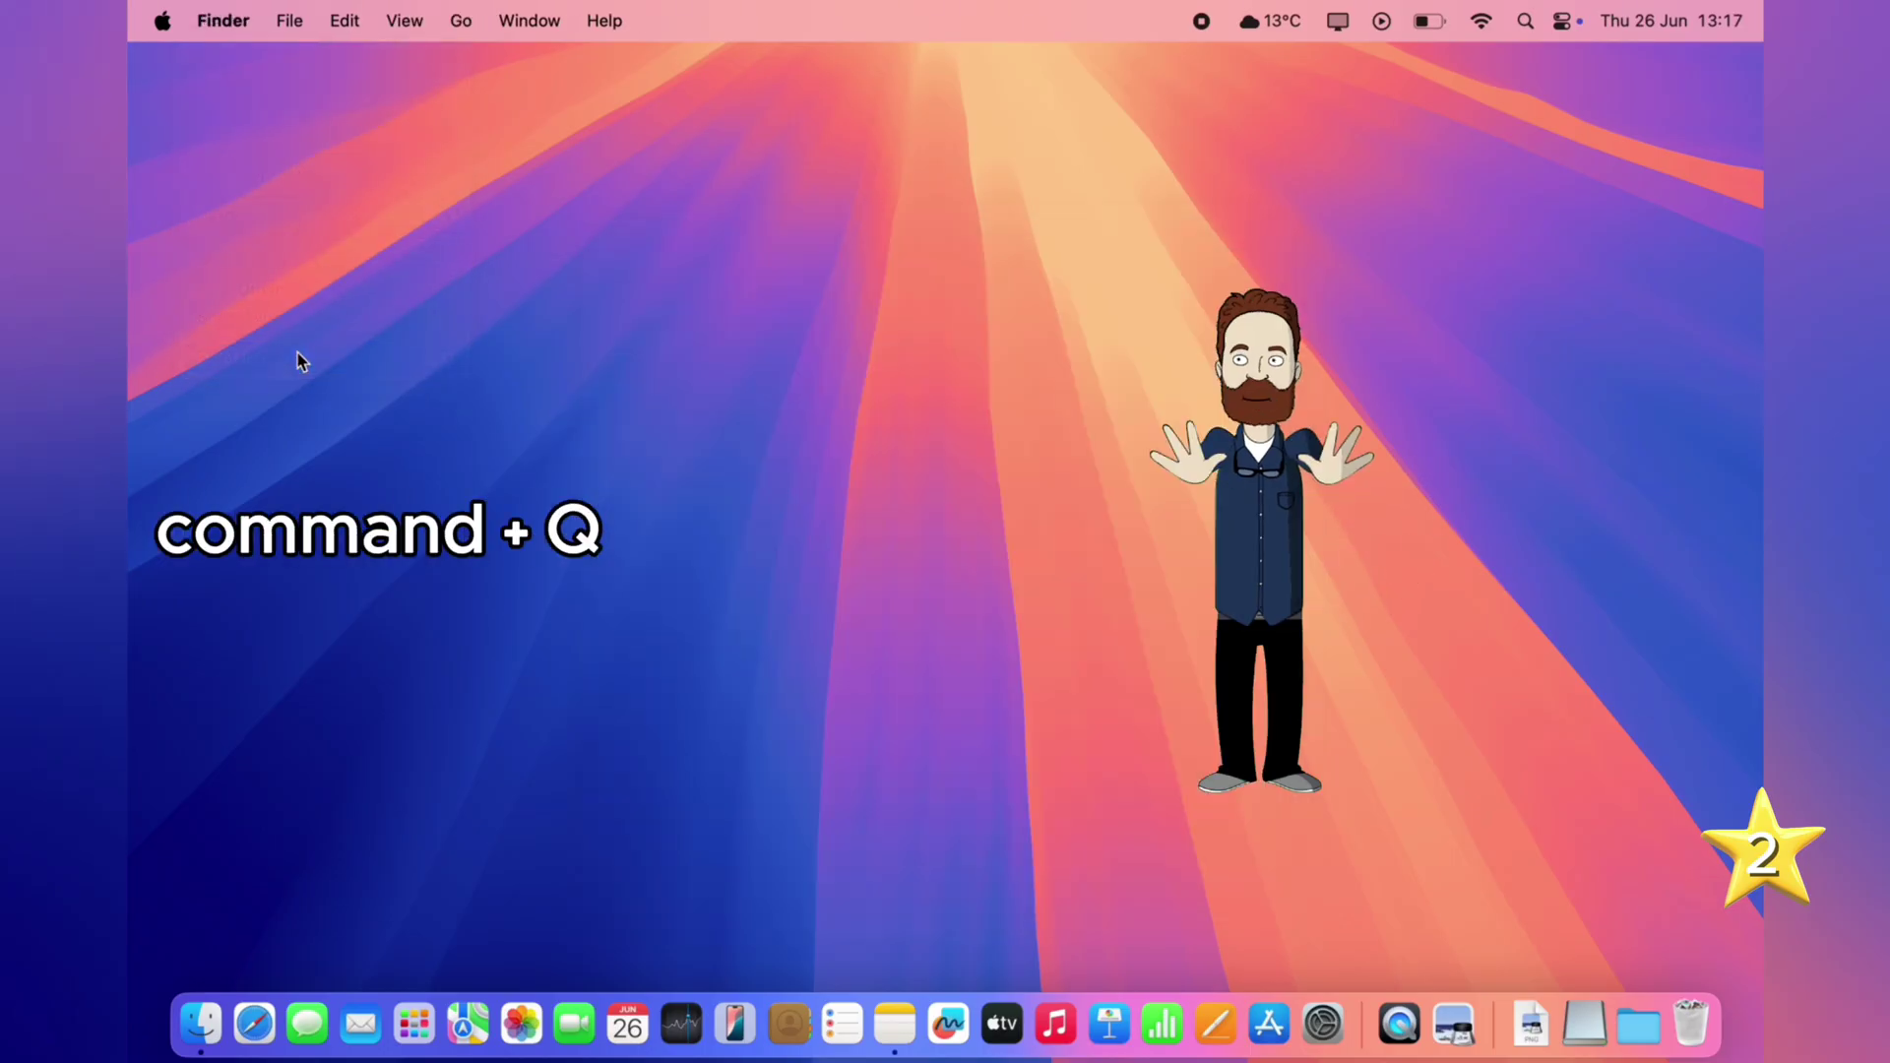
Step: Open Music from the Dock, minimise it, hide it, then bring it back
left_click(1056, 1026)
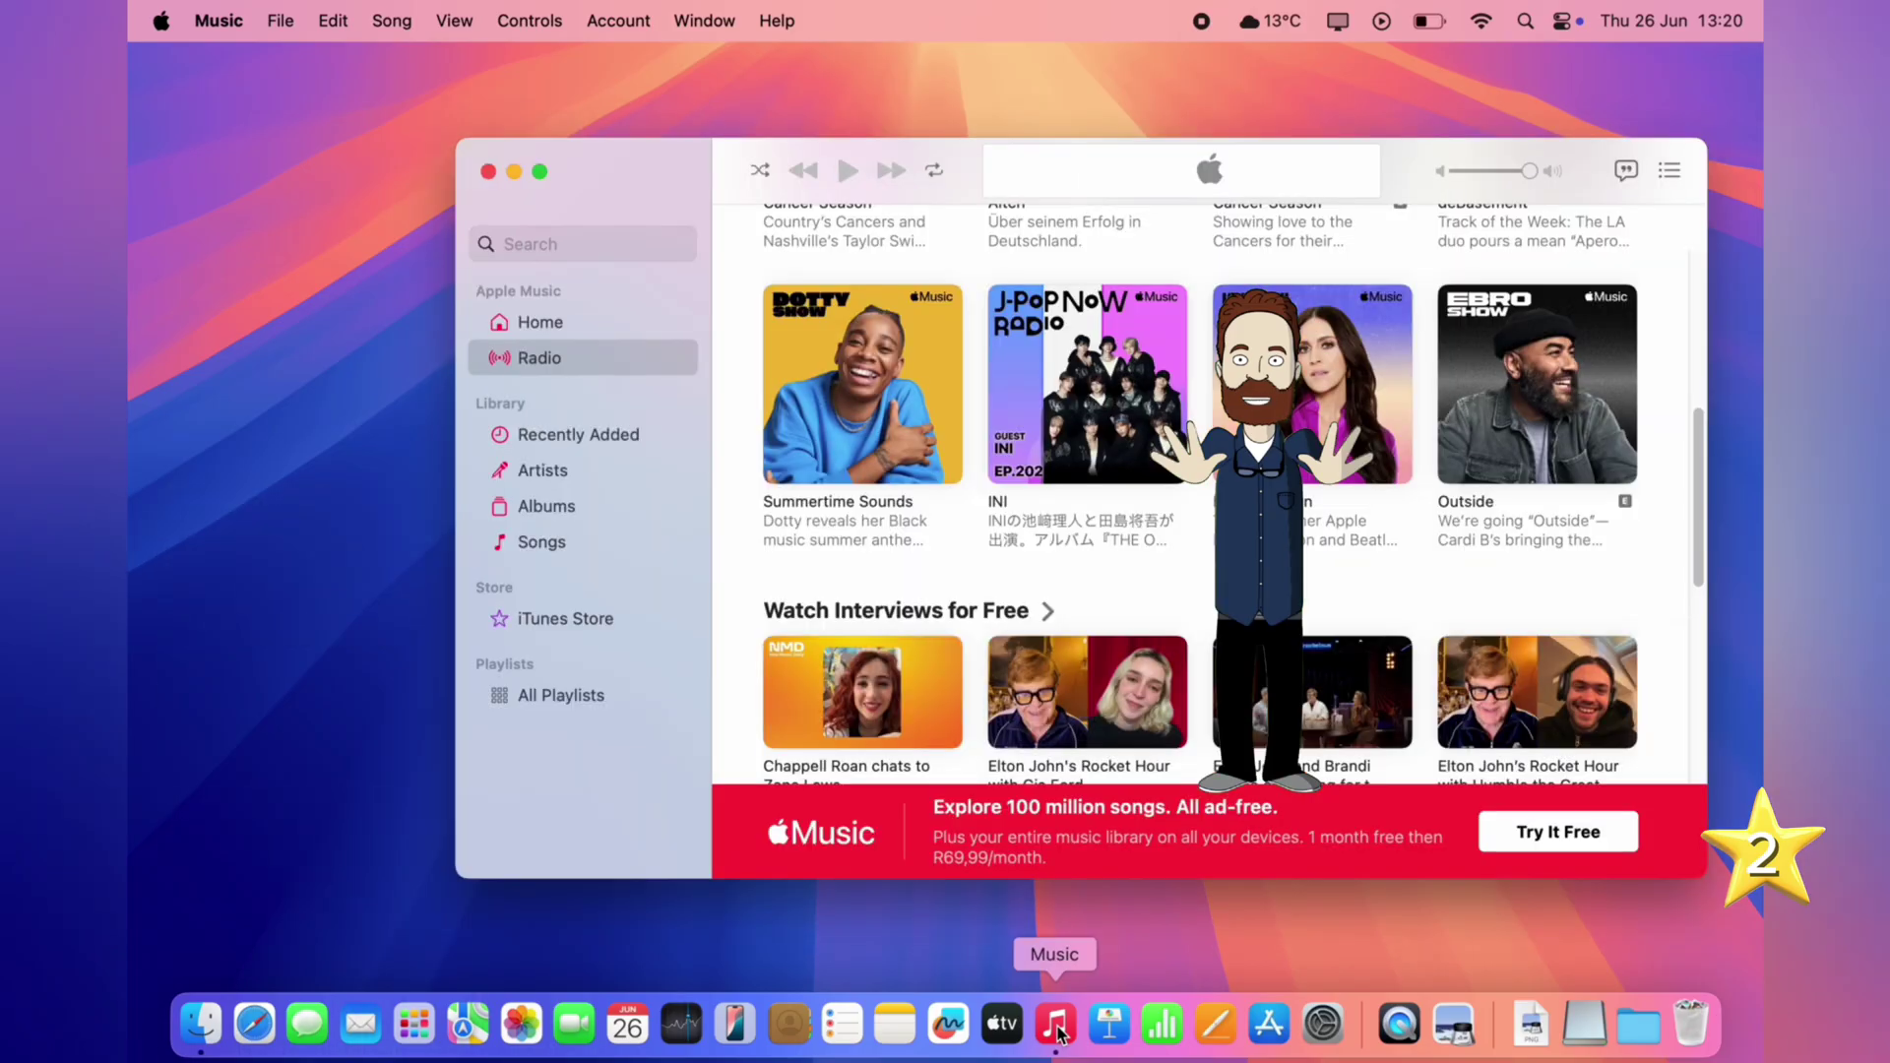
left_click(514, 174)
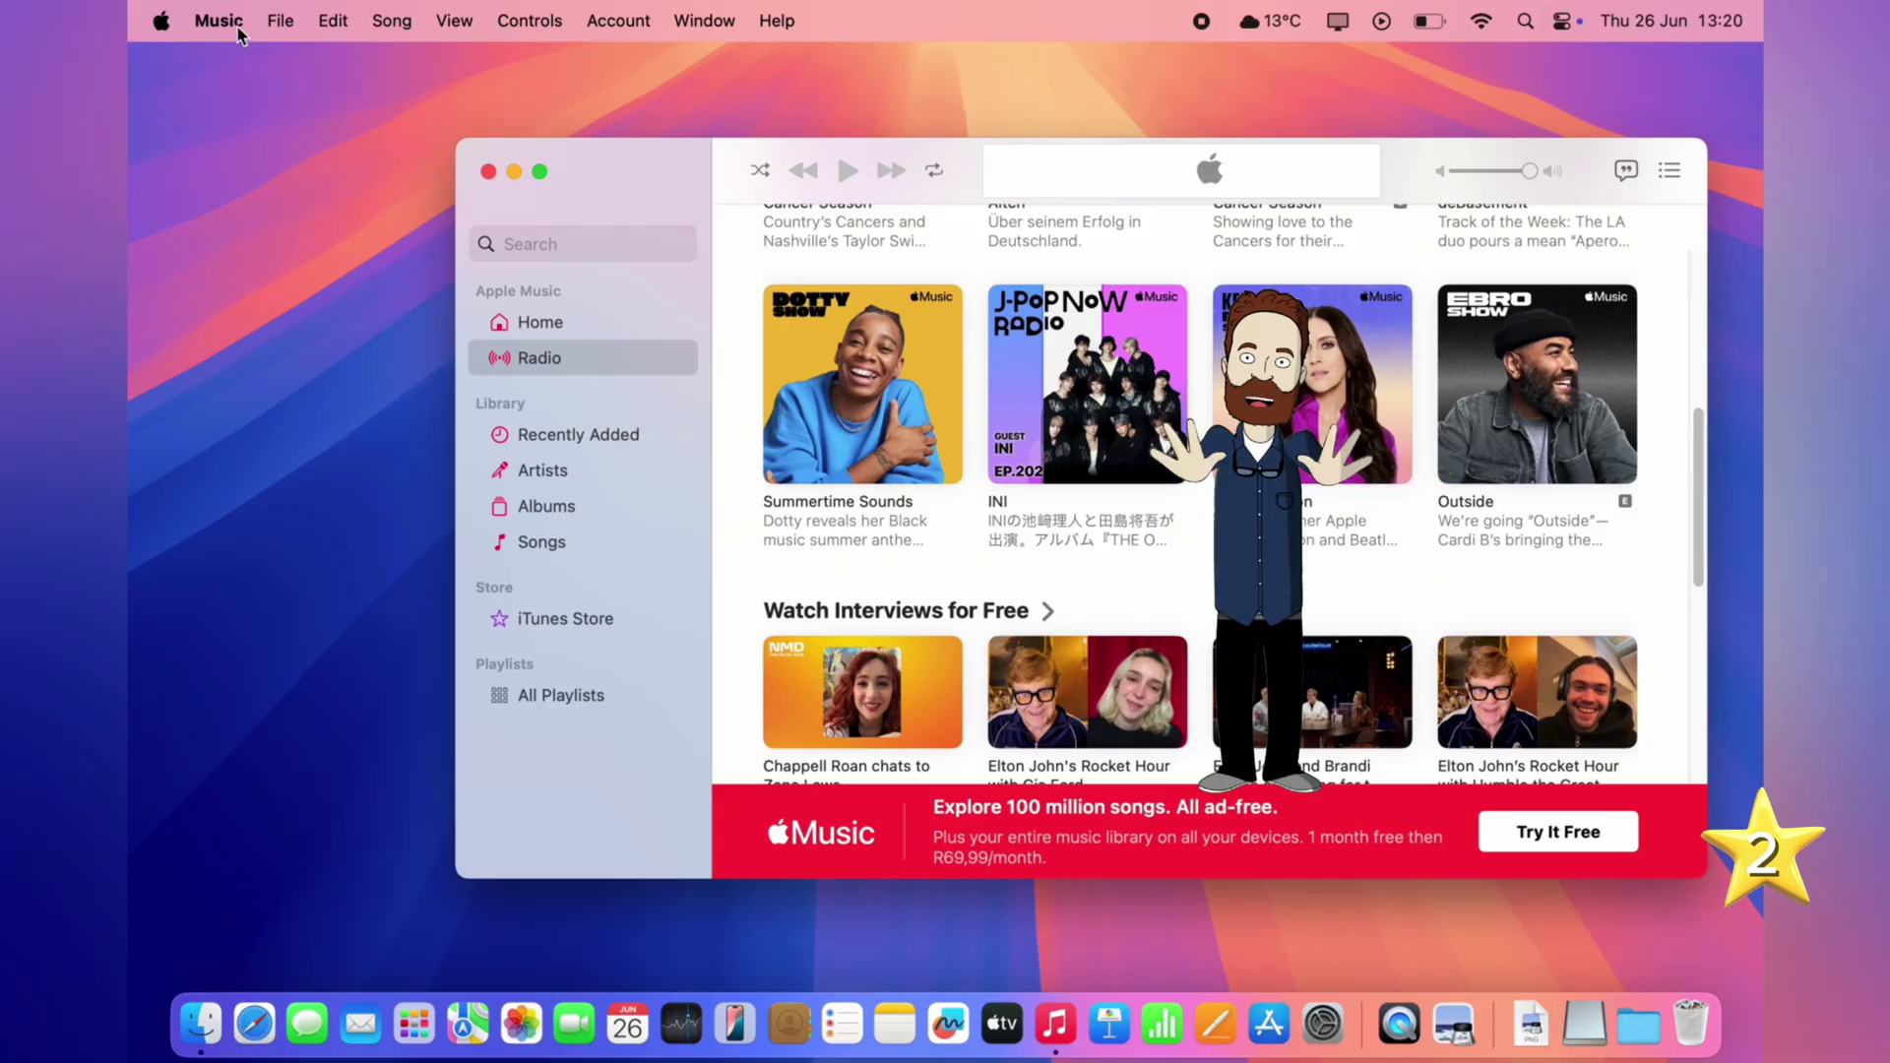
left_click(236, 20)
left_click(280, 197)
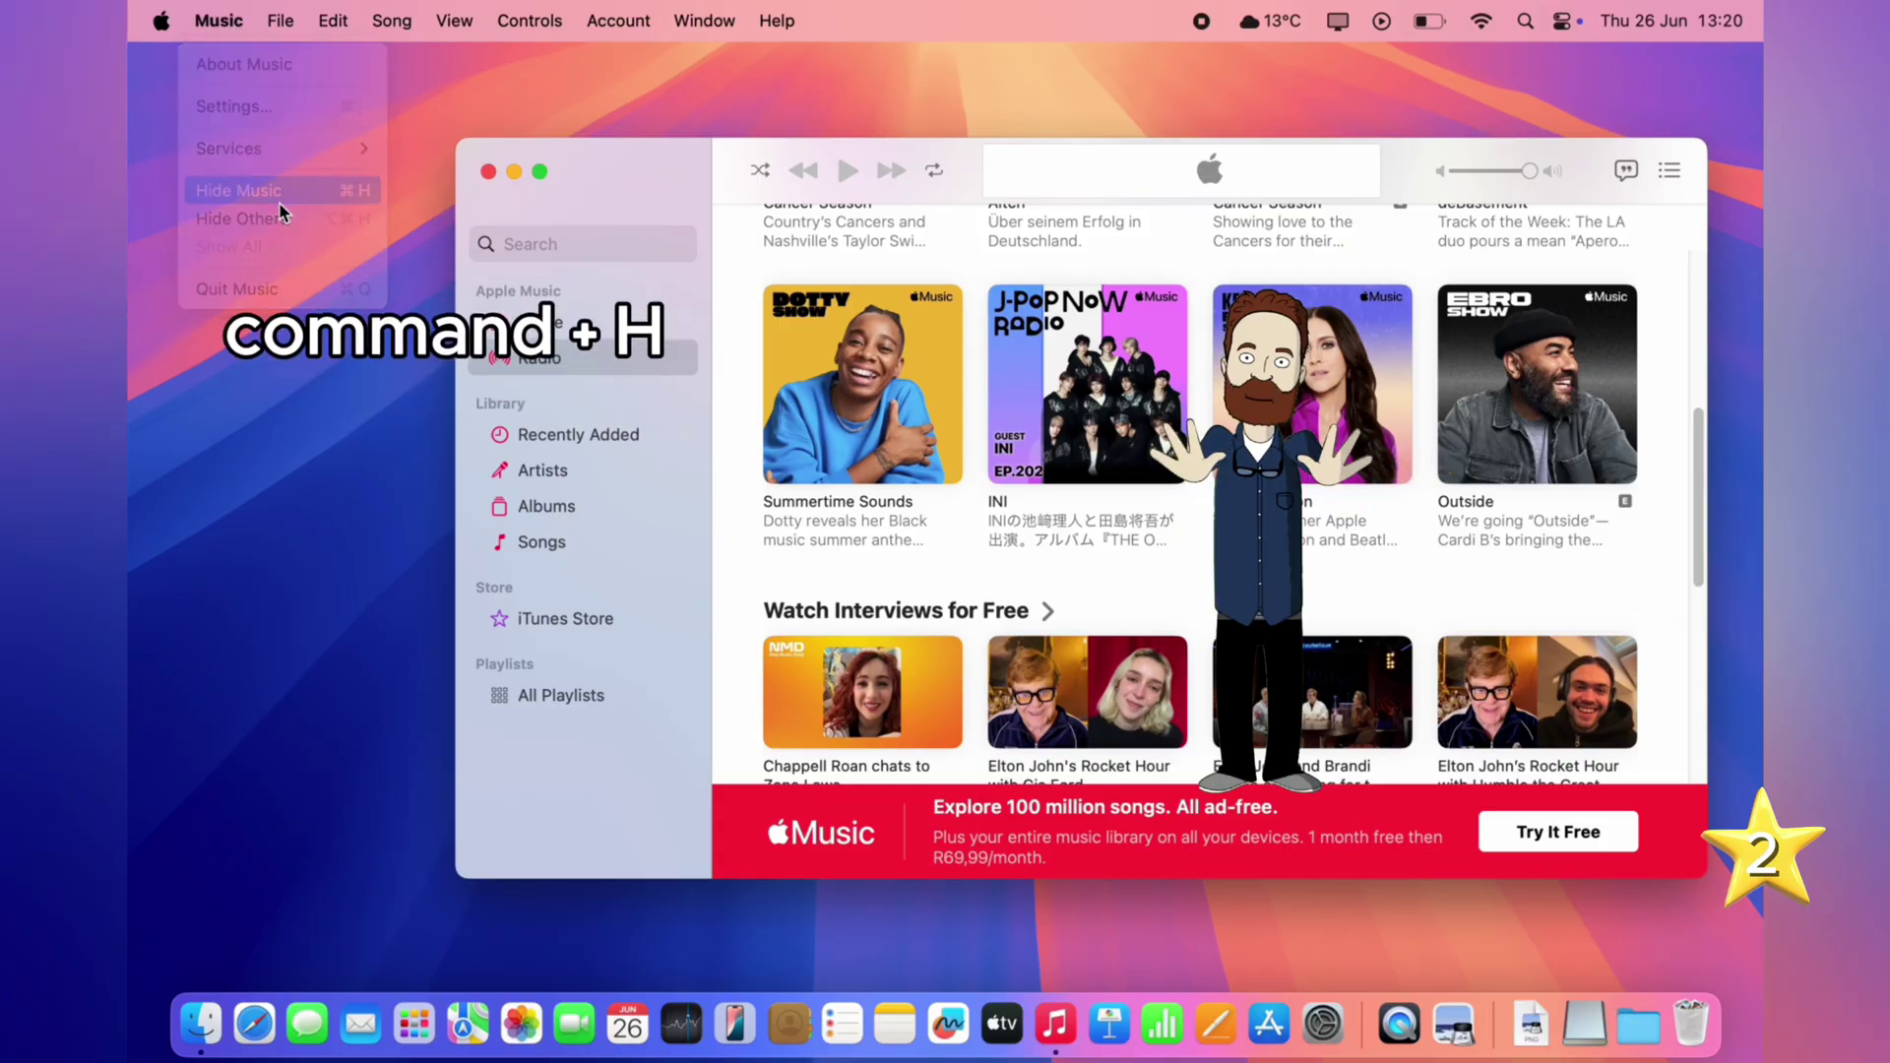
left_click(1081, 1029)
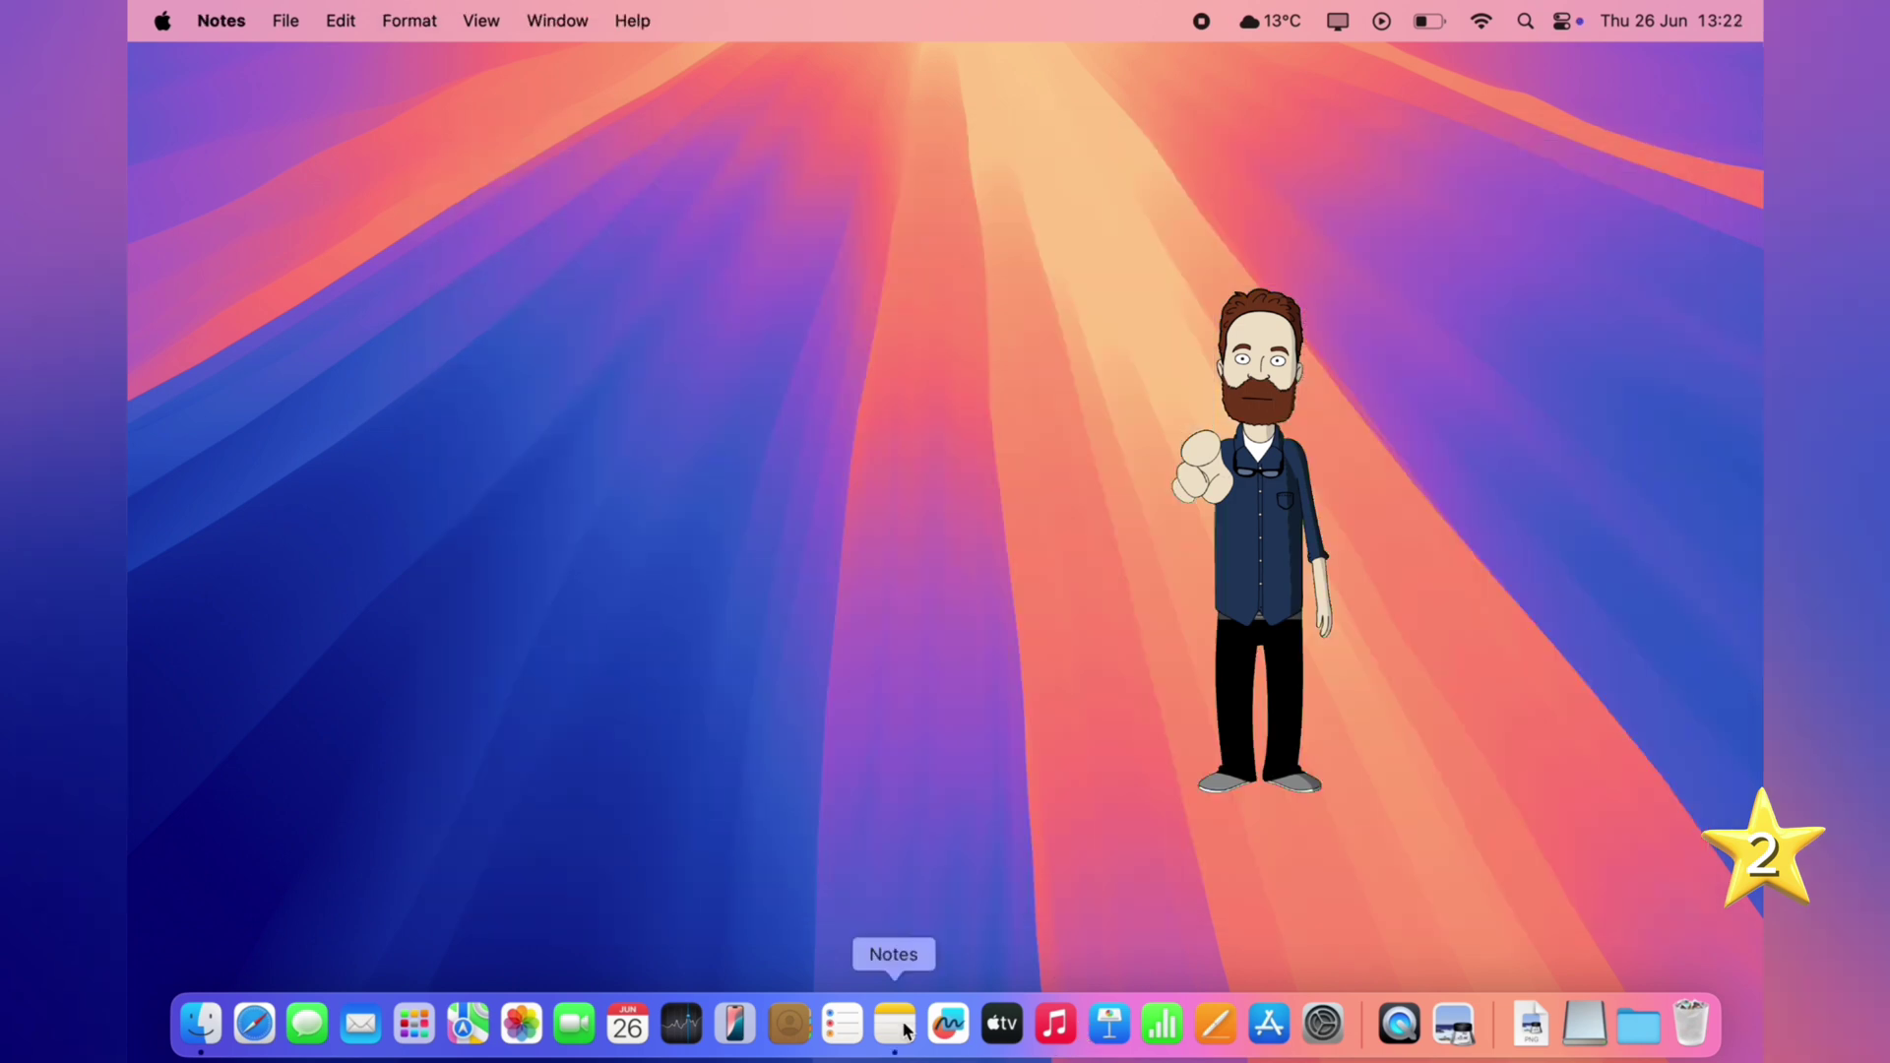
Step: Open Notes, make its window full screen, then take it back out of full screen
left_click(895, 1024)
left_click(529, 274)
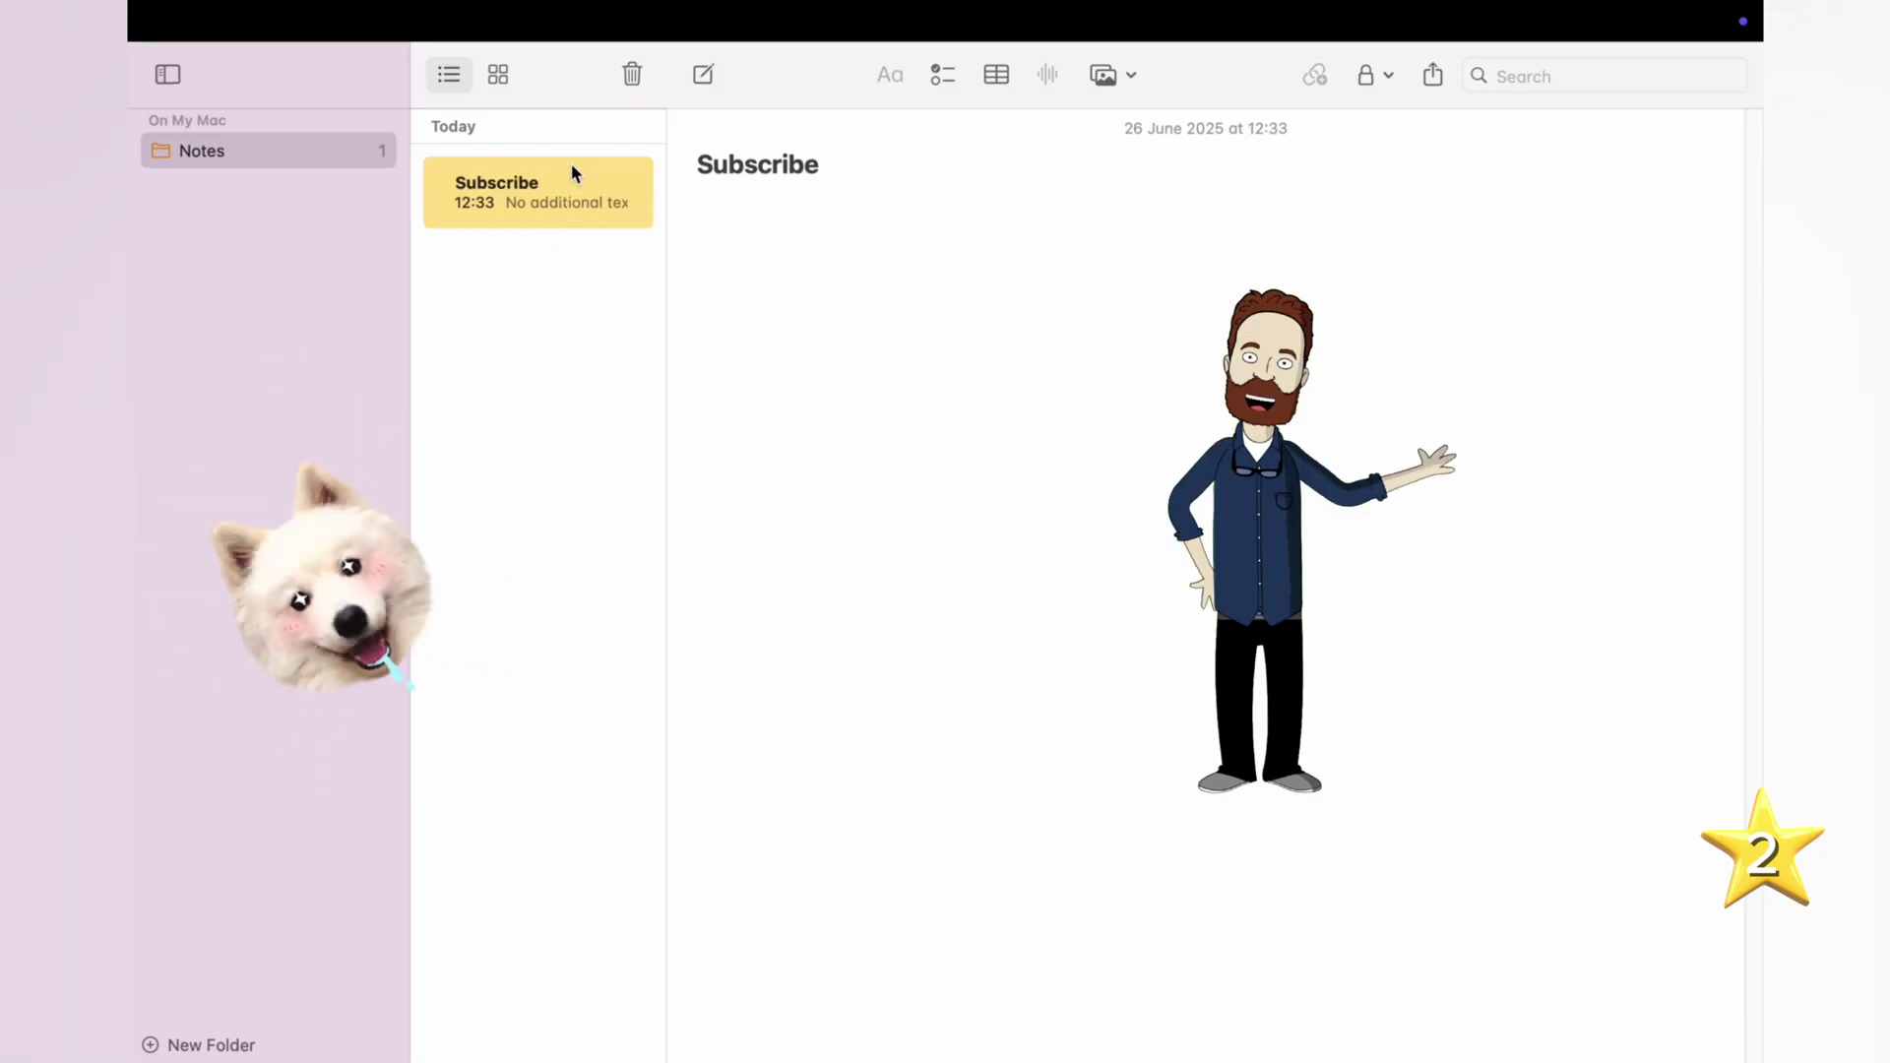
mouse_move(585, 18)
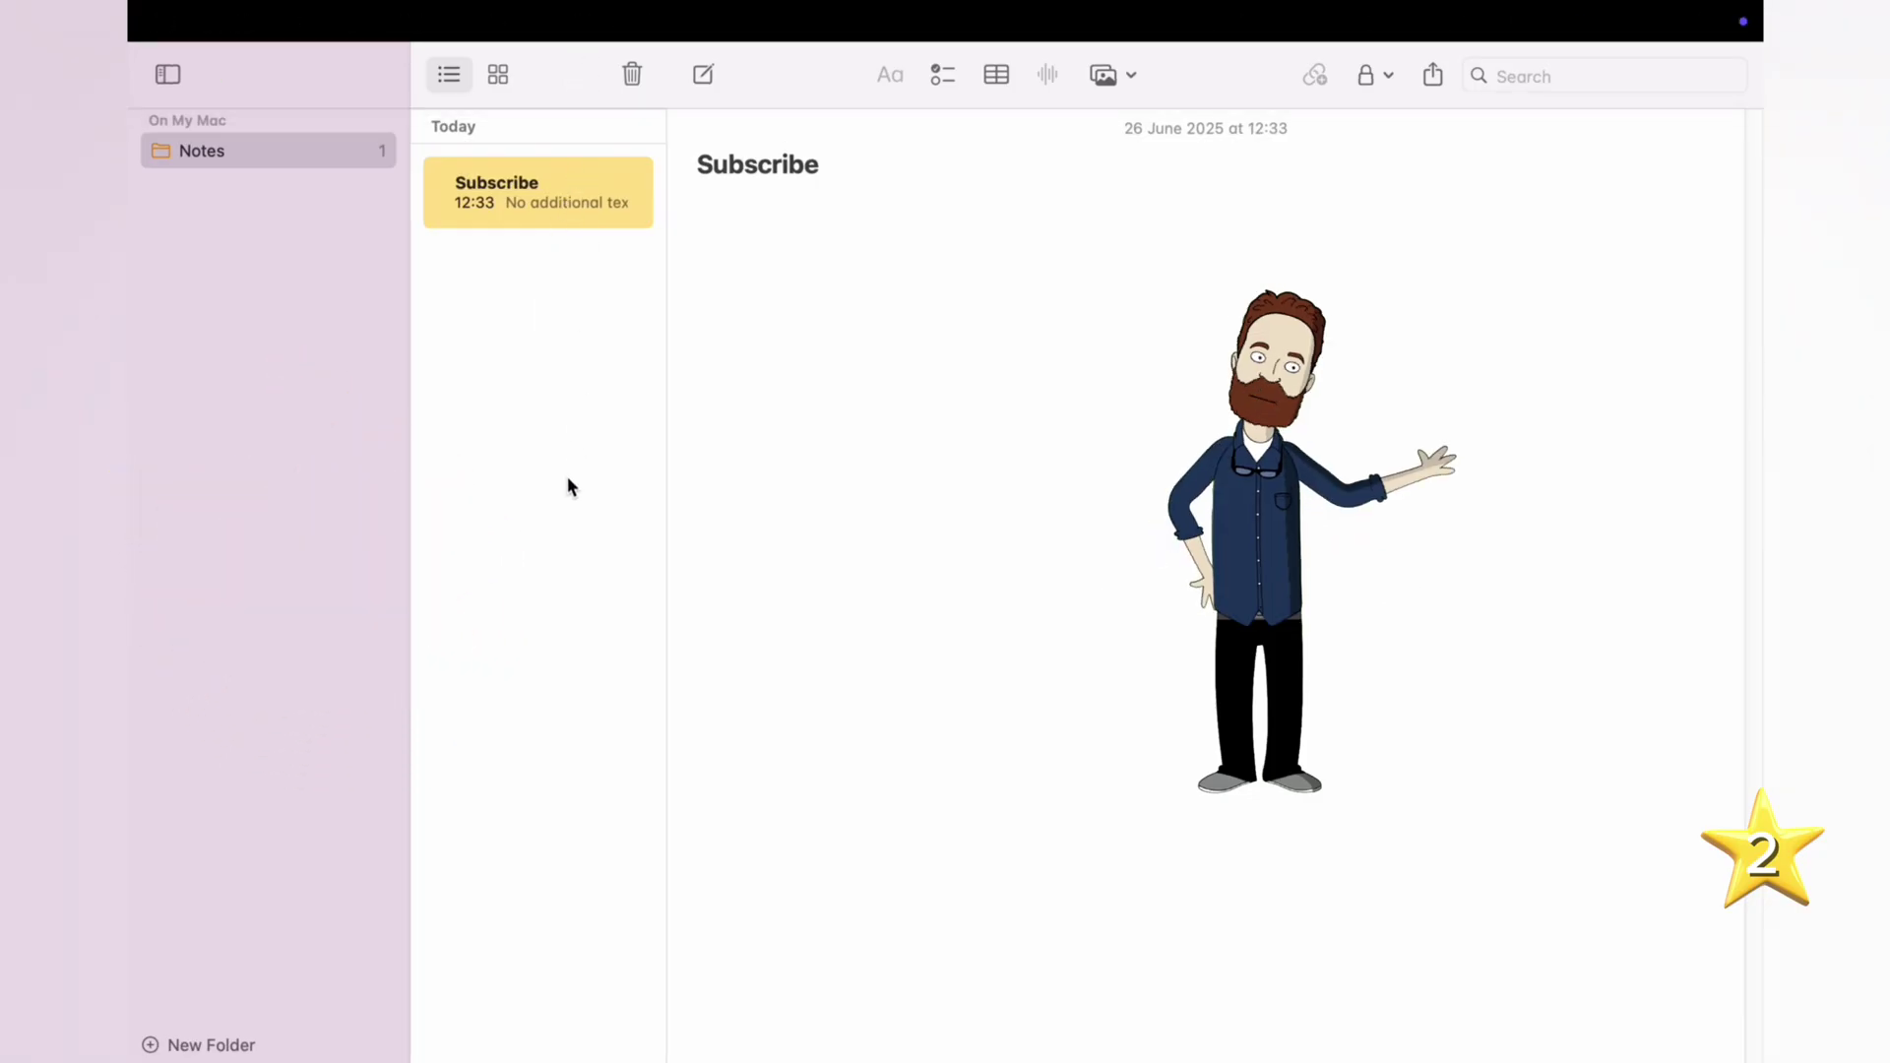
mouse_move(581, 1059)
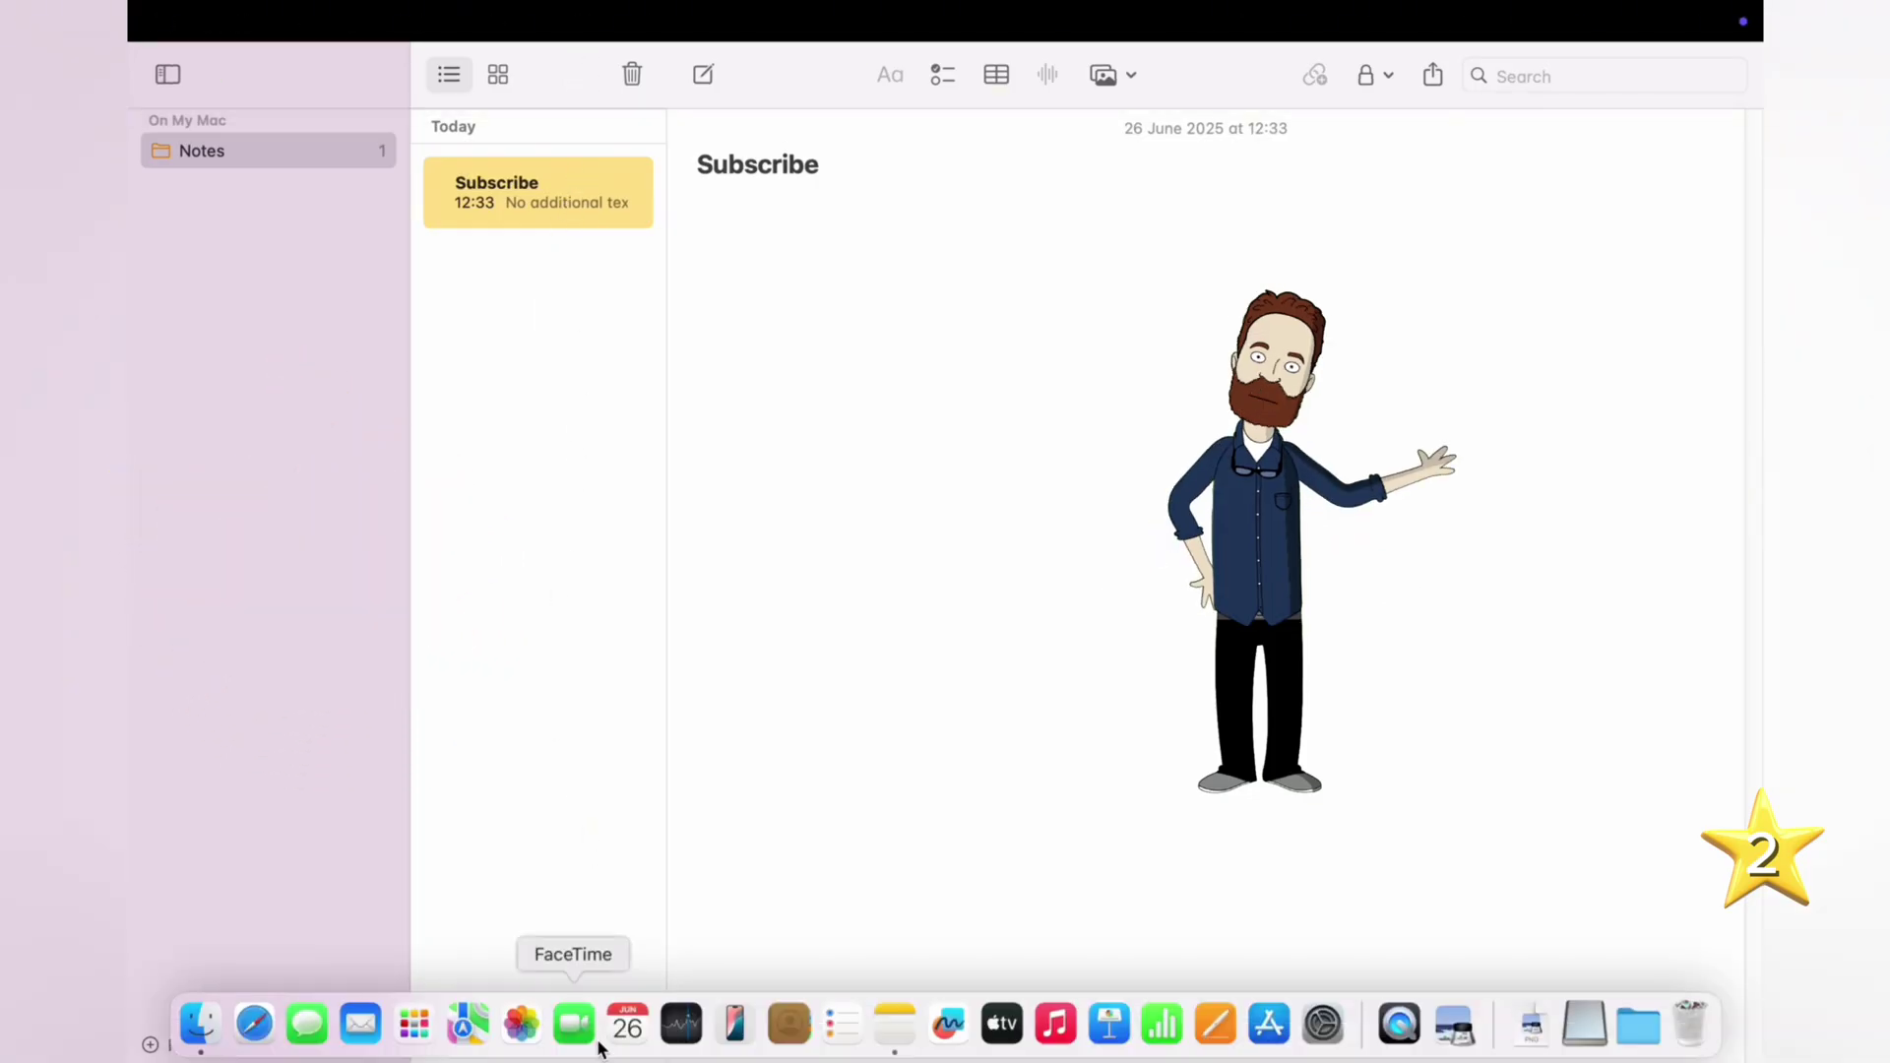
mouse_move(266, 29)
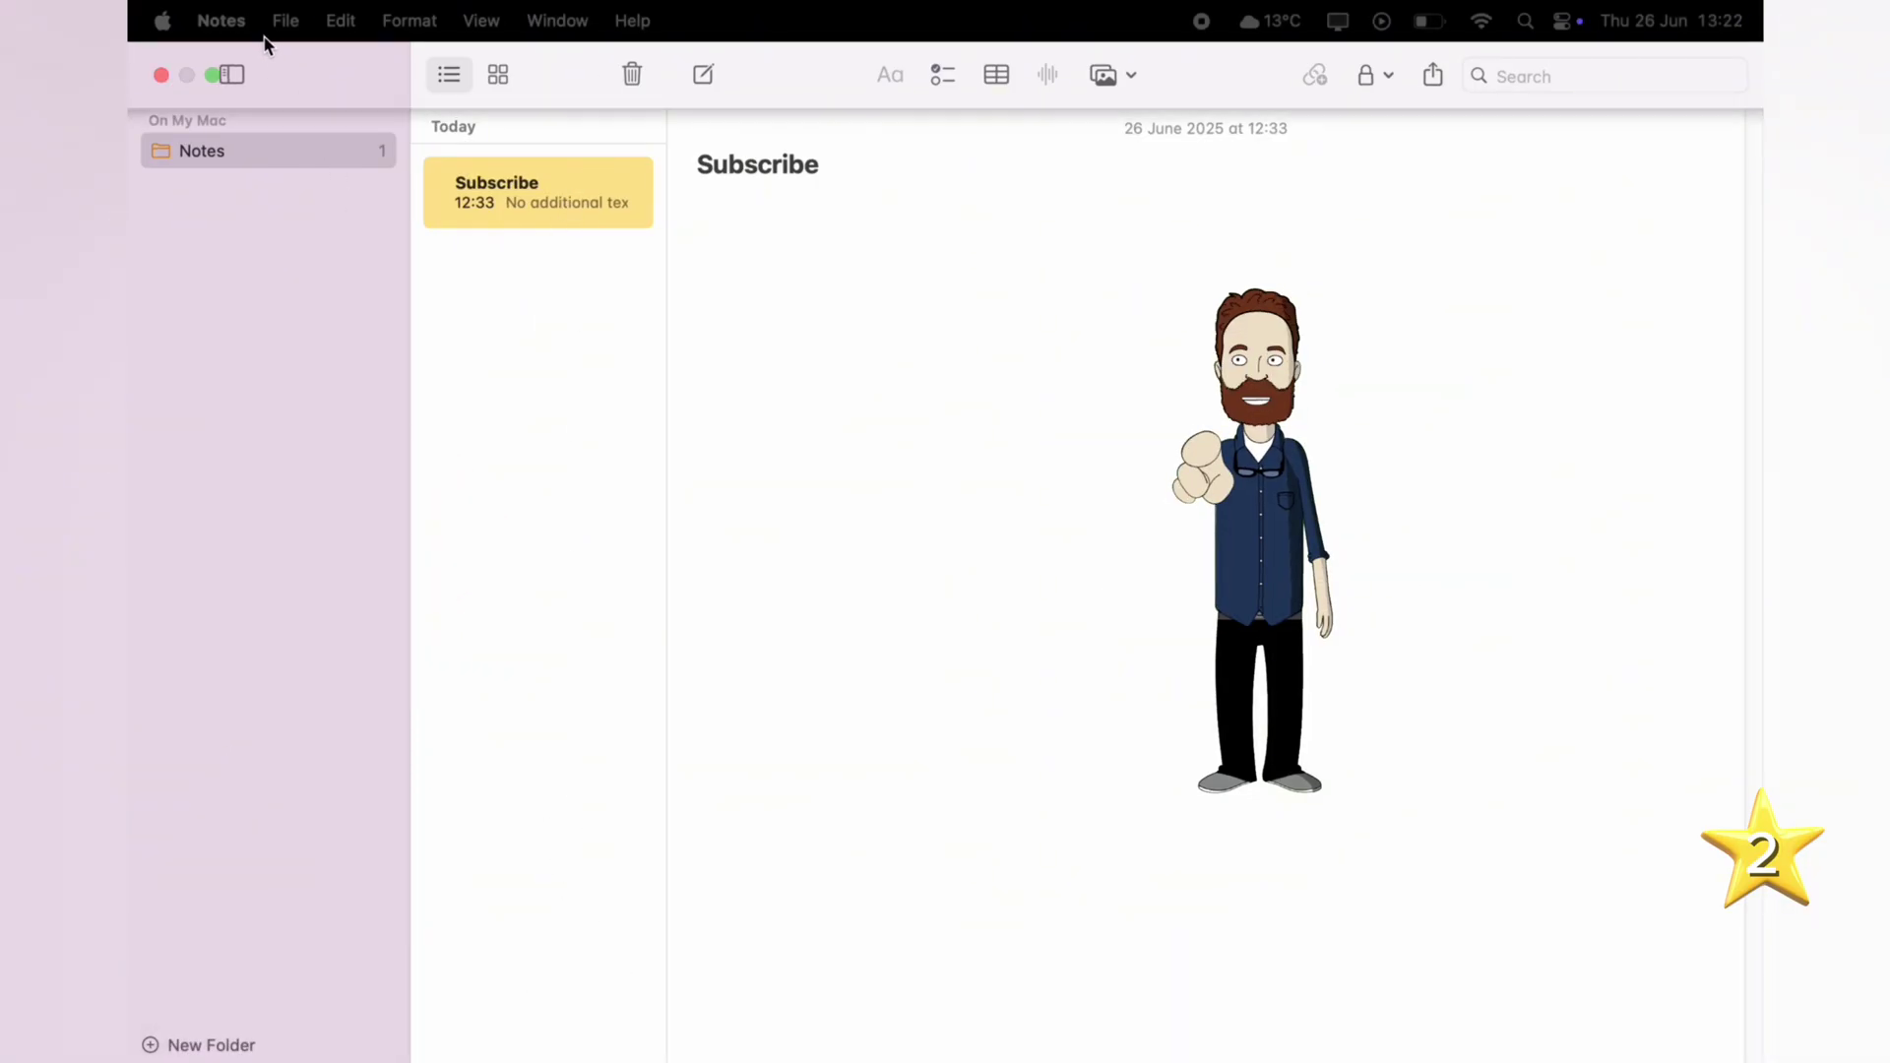
left_click(213, 76)
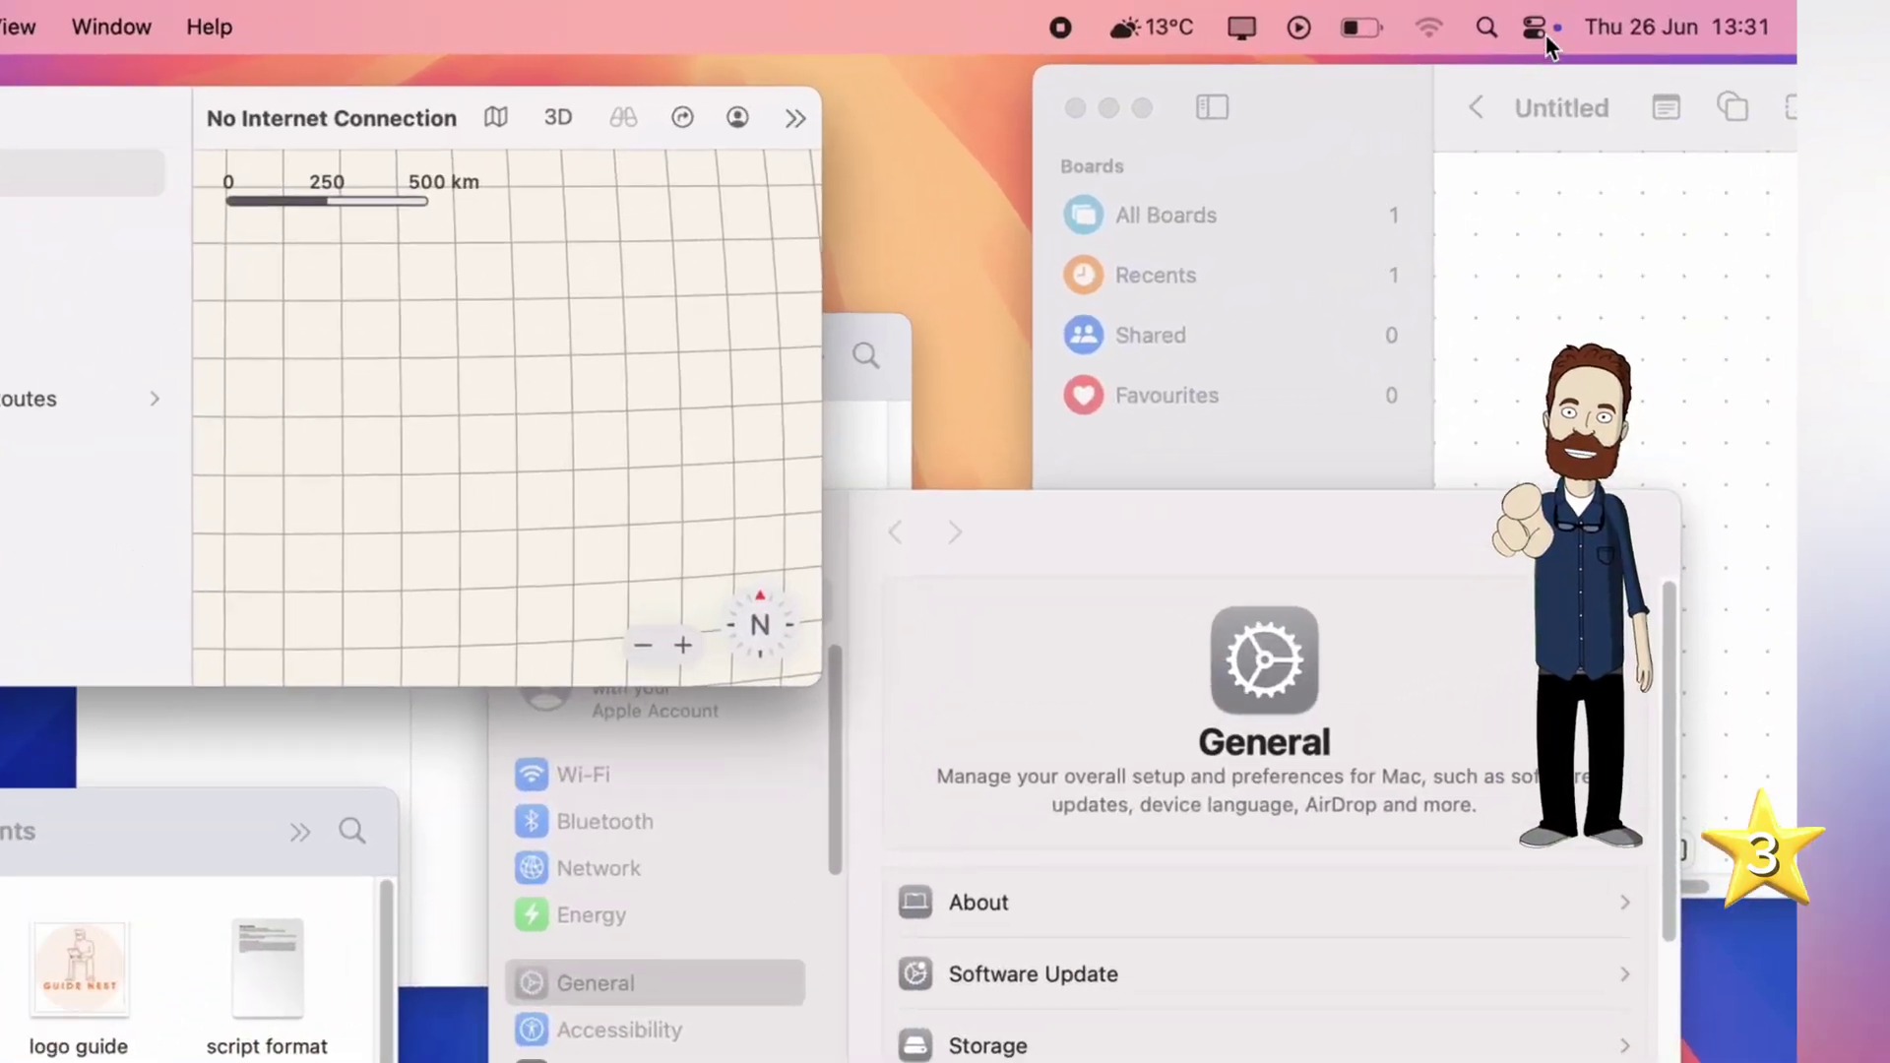
Step: Turn on Stage Manager from Control Centre
left_click(1564, 21)
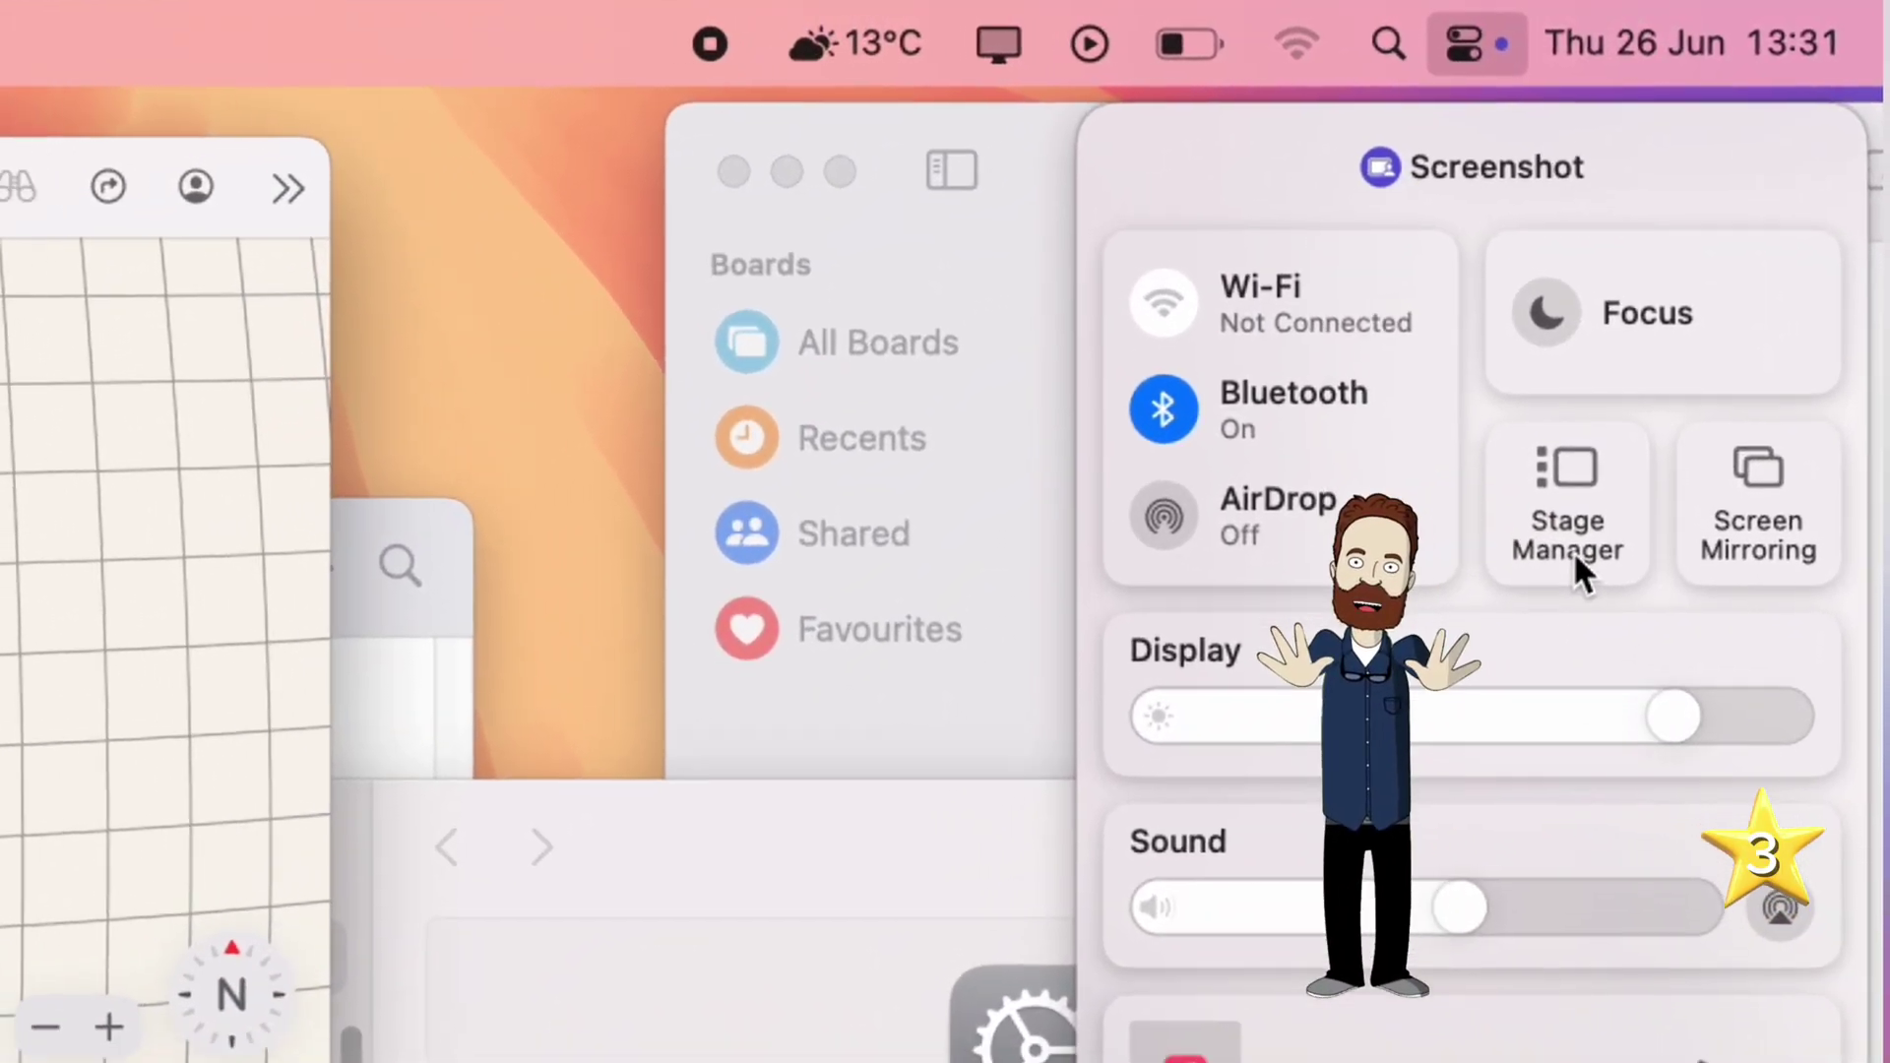
left_click(1587, 409)
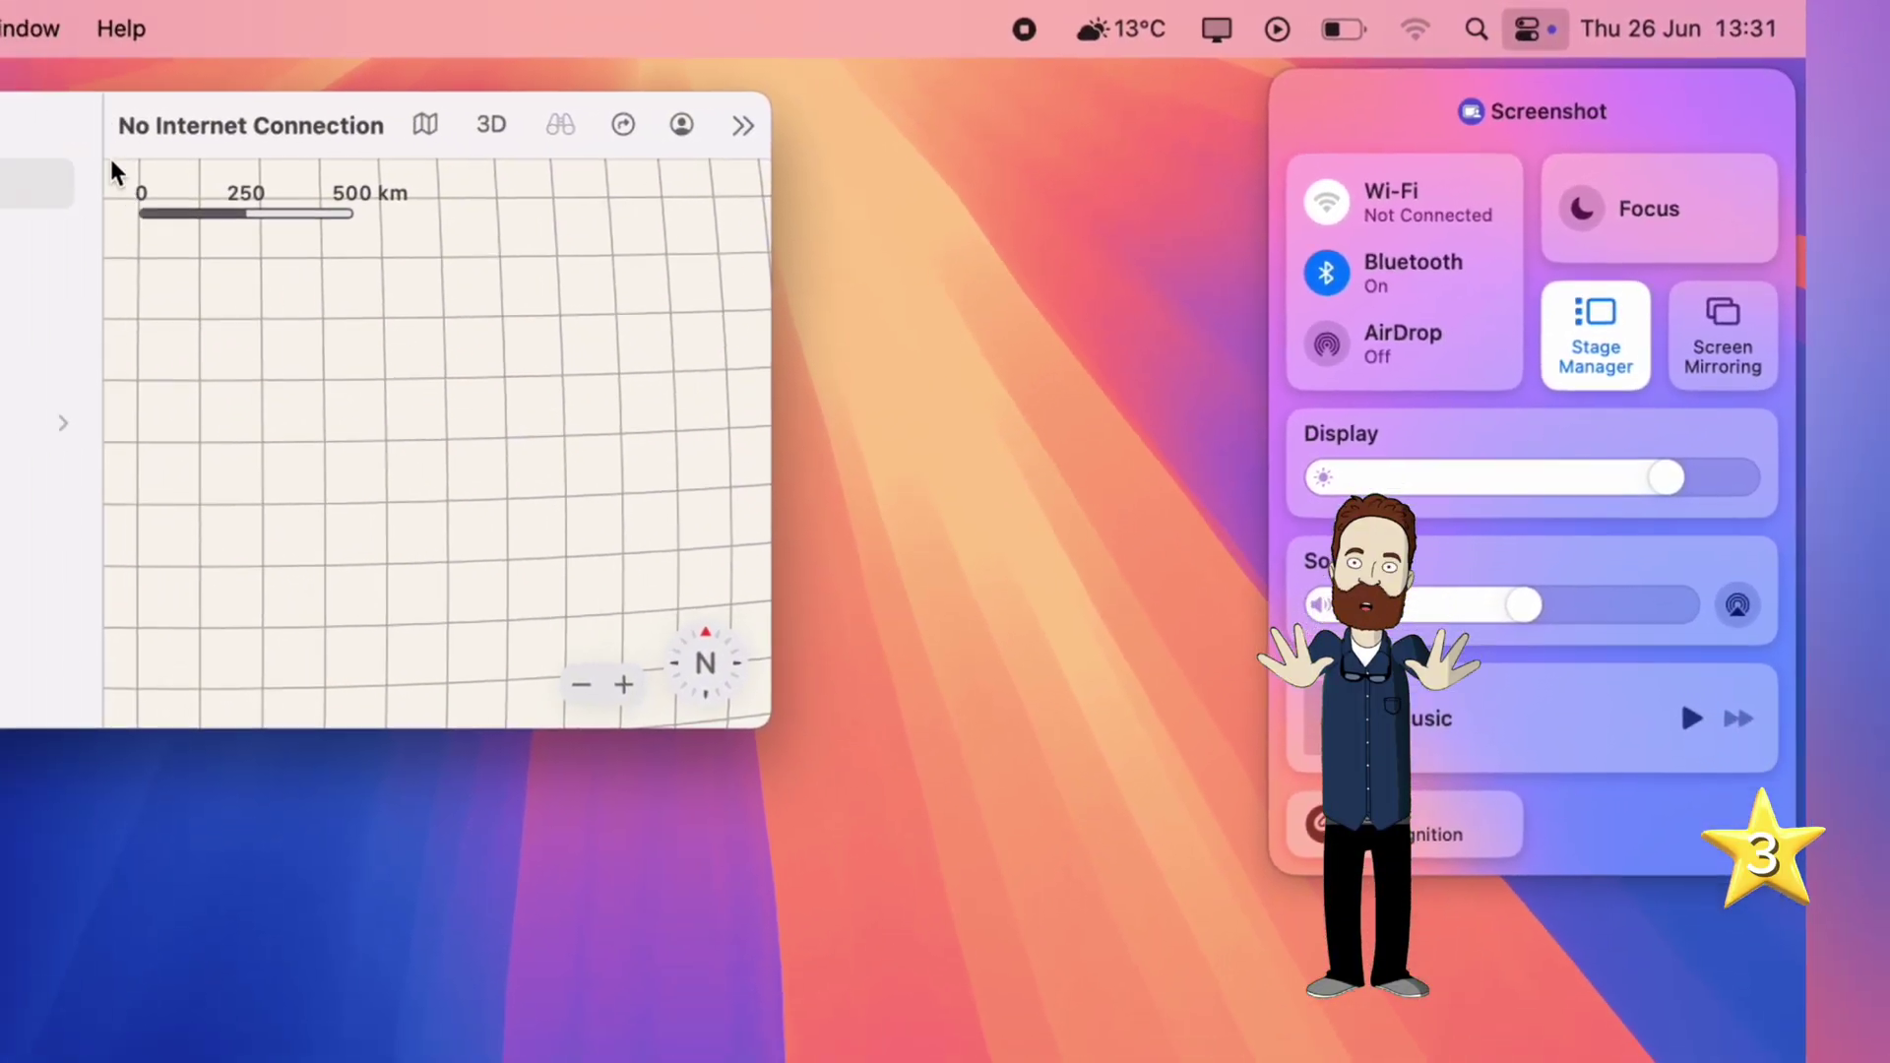
left_click(112, 166)
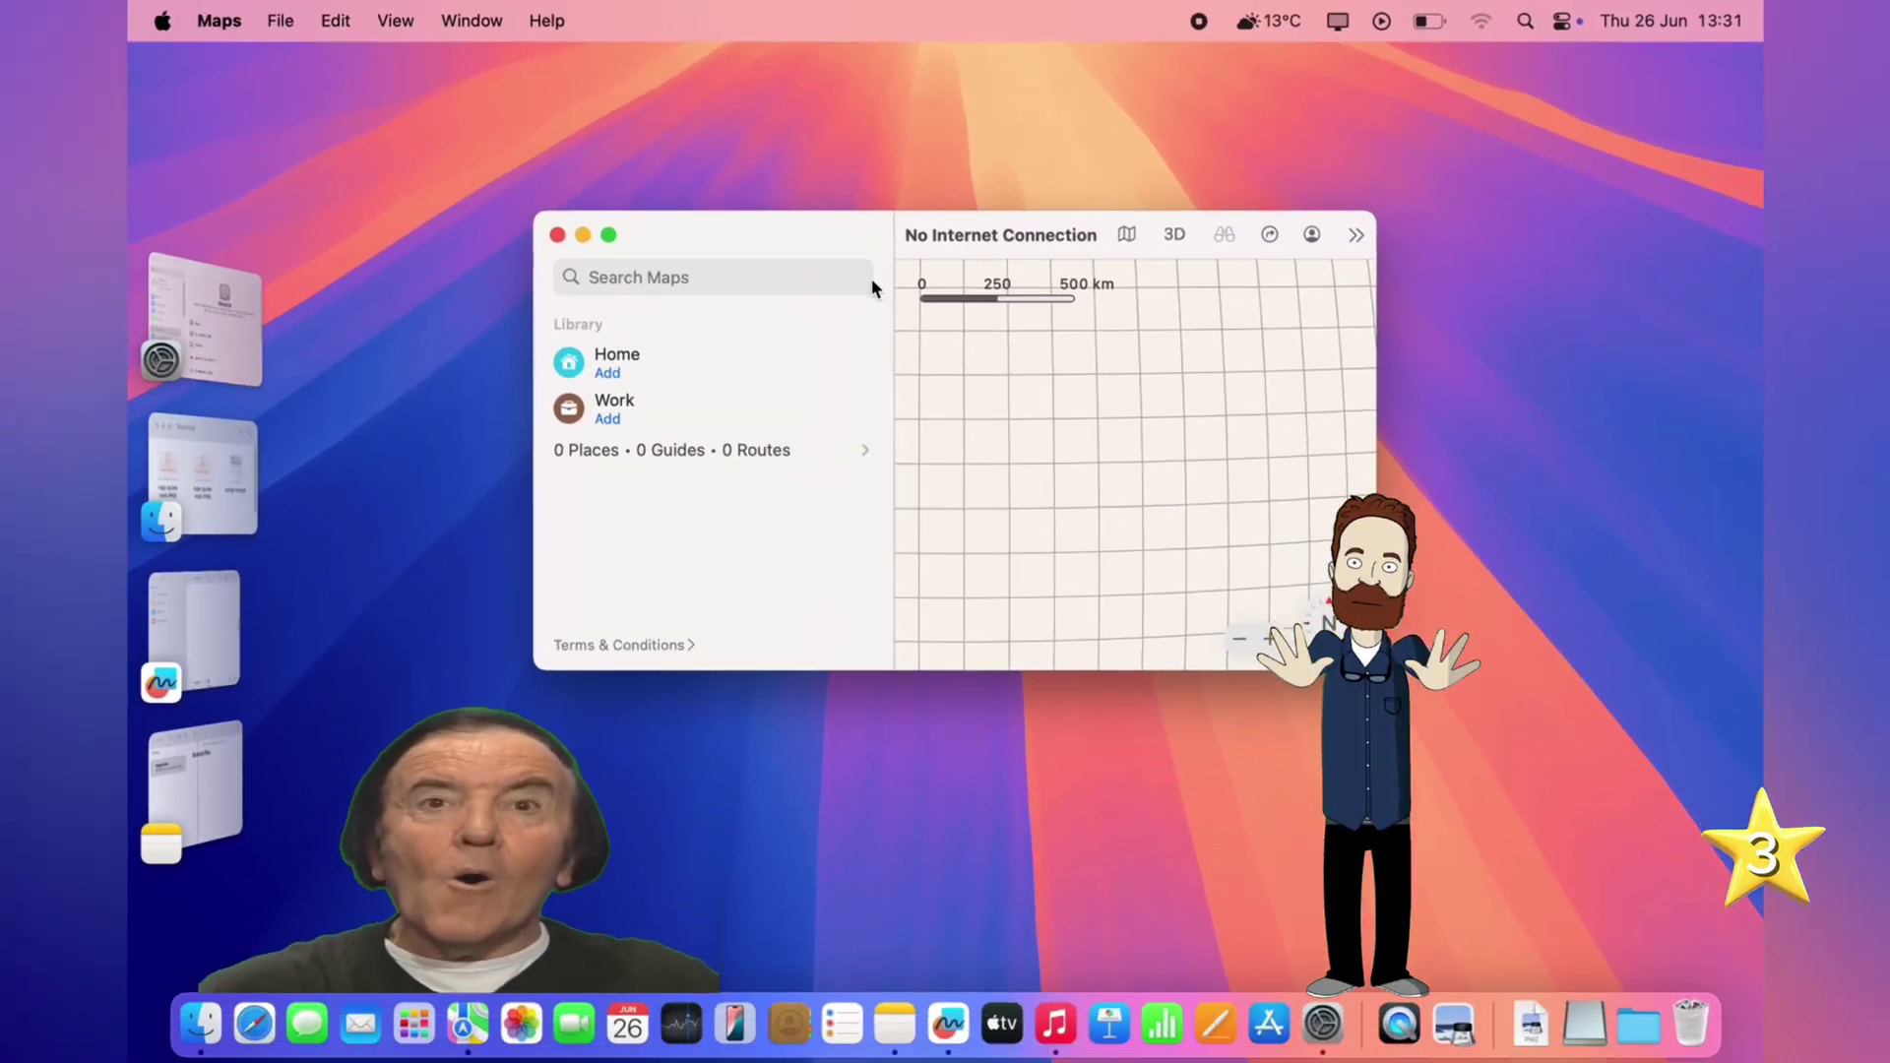
Step: Switch apps from the side strip, tiling Finder Recents right and nudging System Settings left
left_click(218, 347)
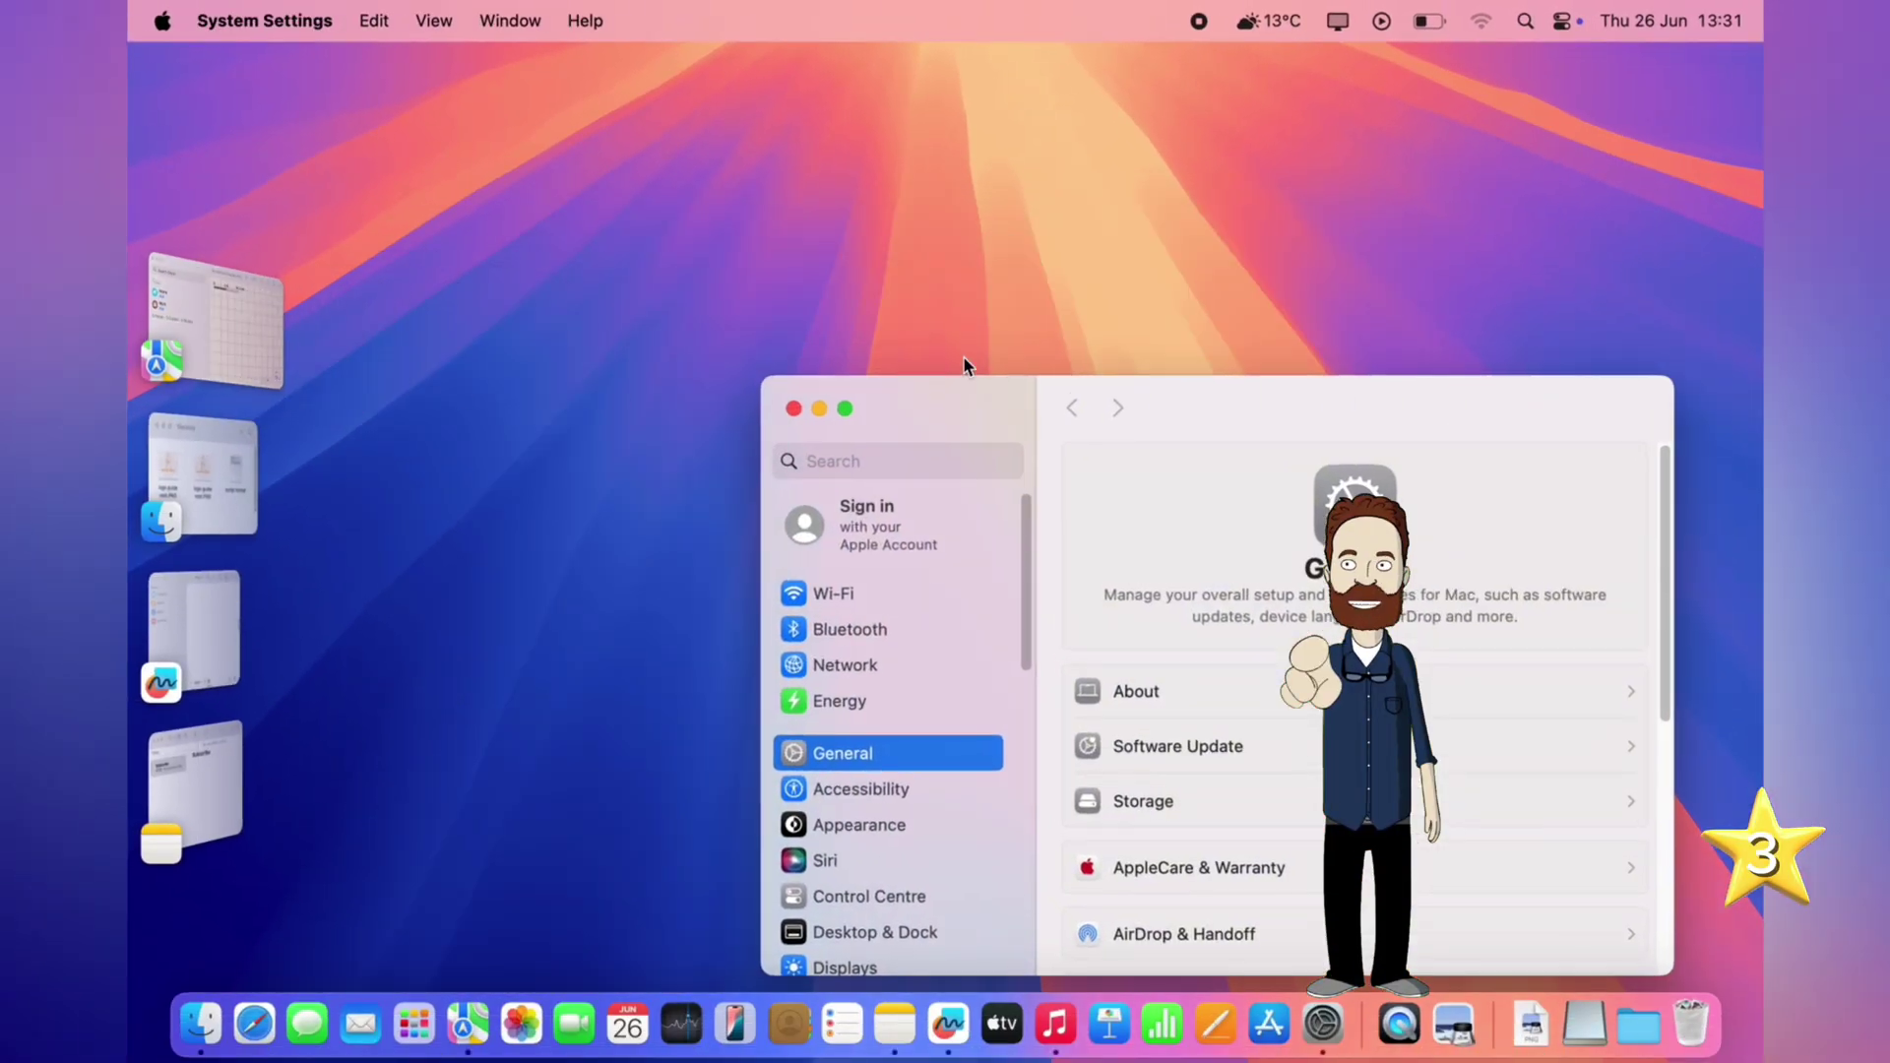
left_click(264, 471)
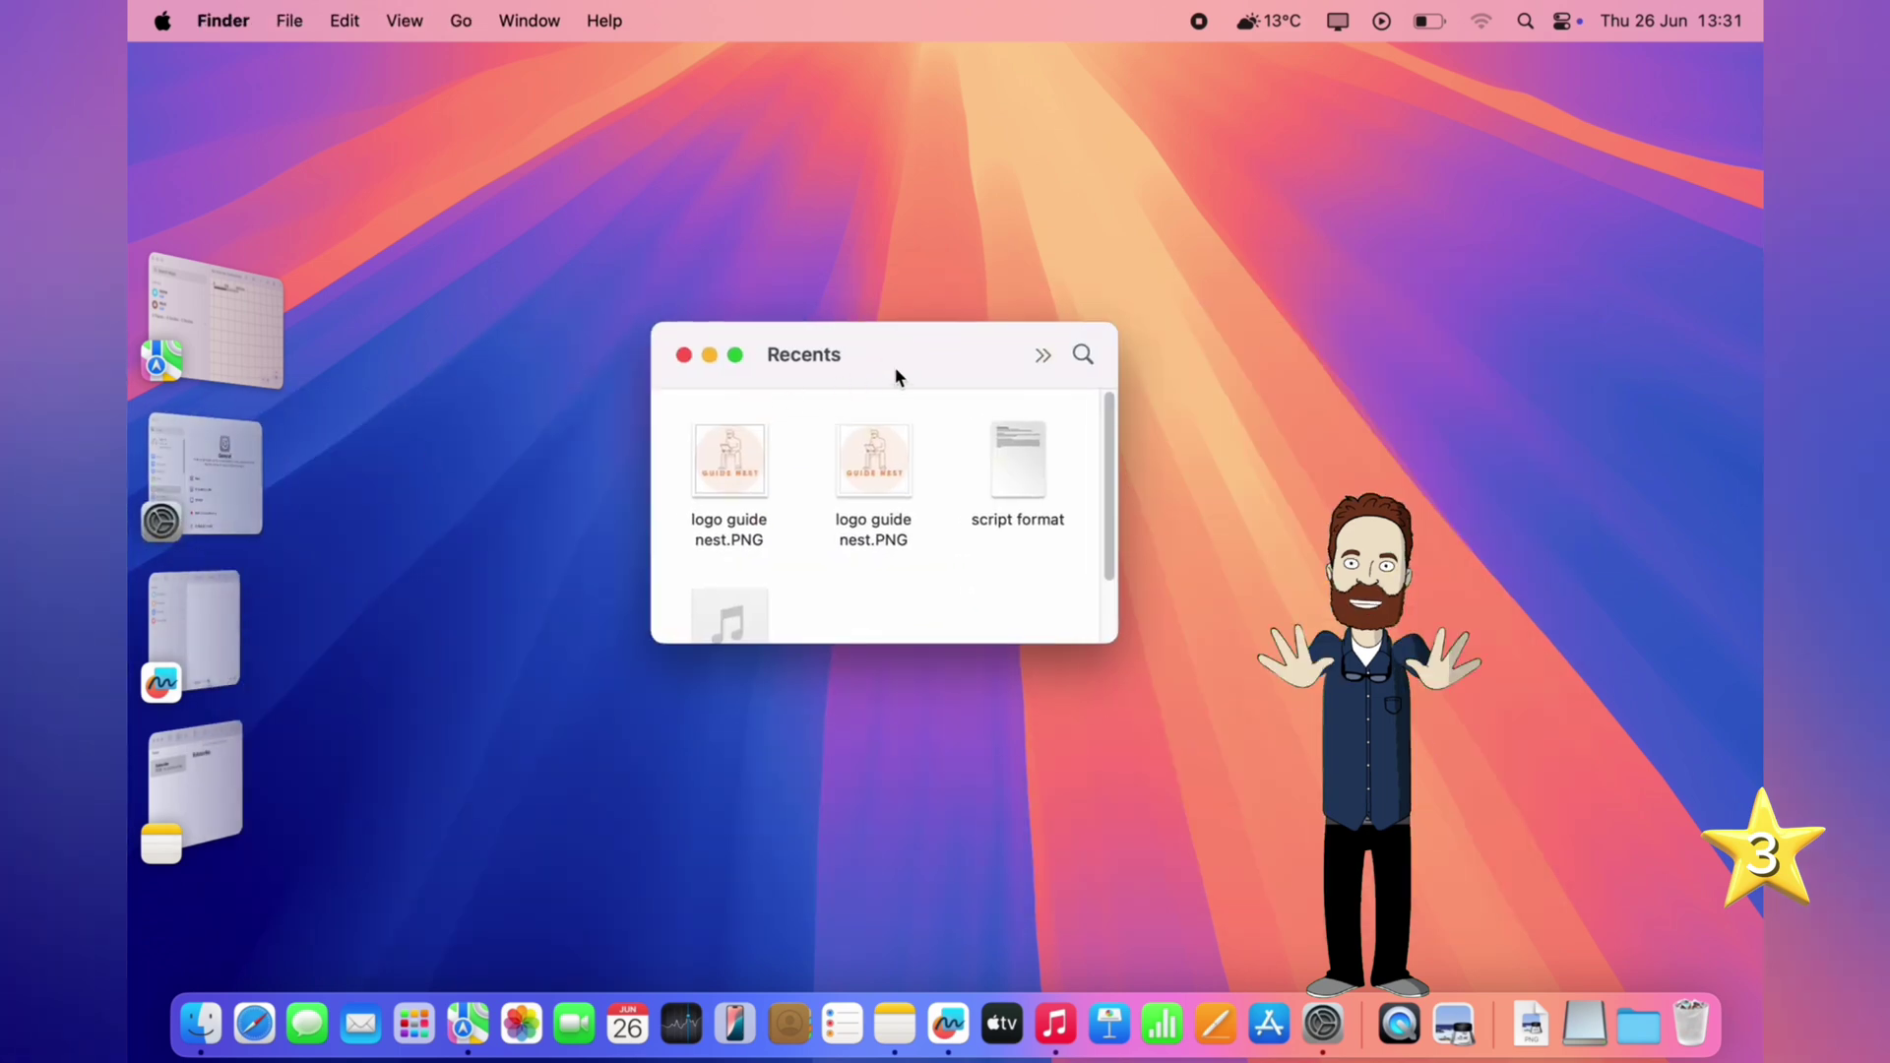
left_click_drag(896, 376, 1757, 256)
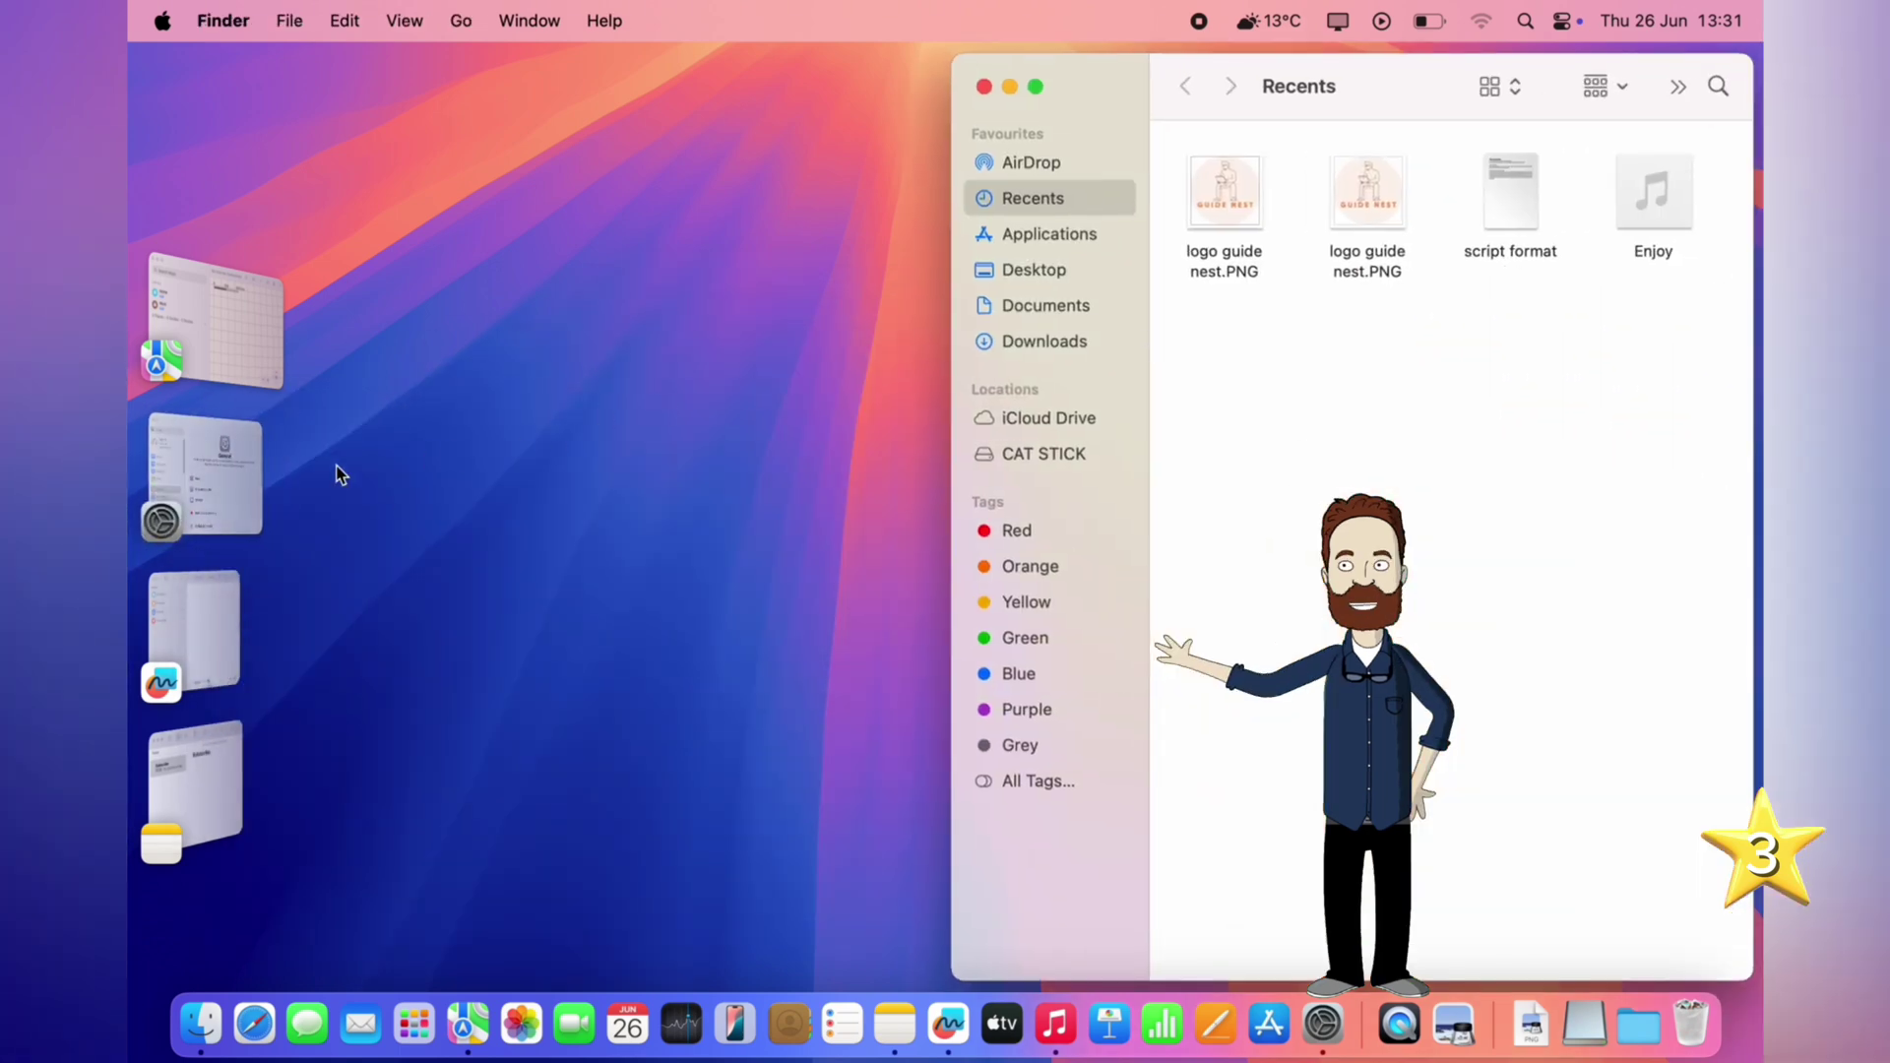
left_click(246, 461)
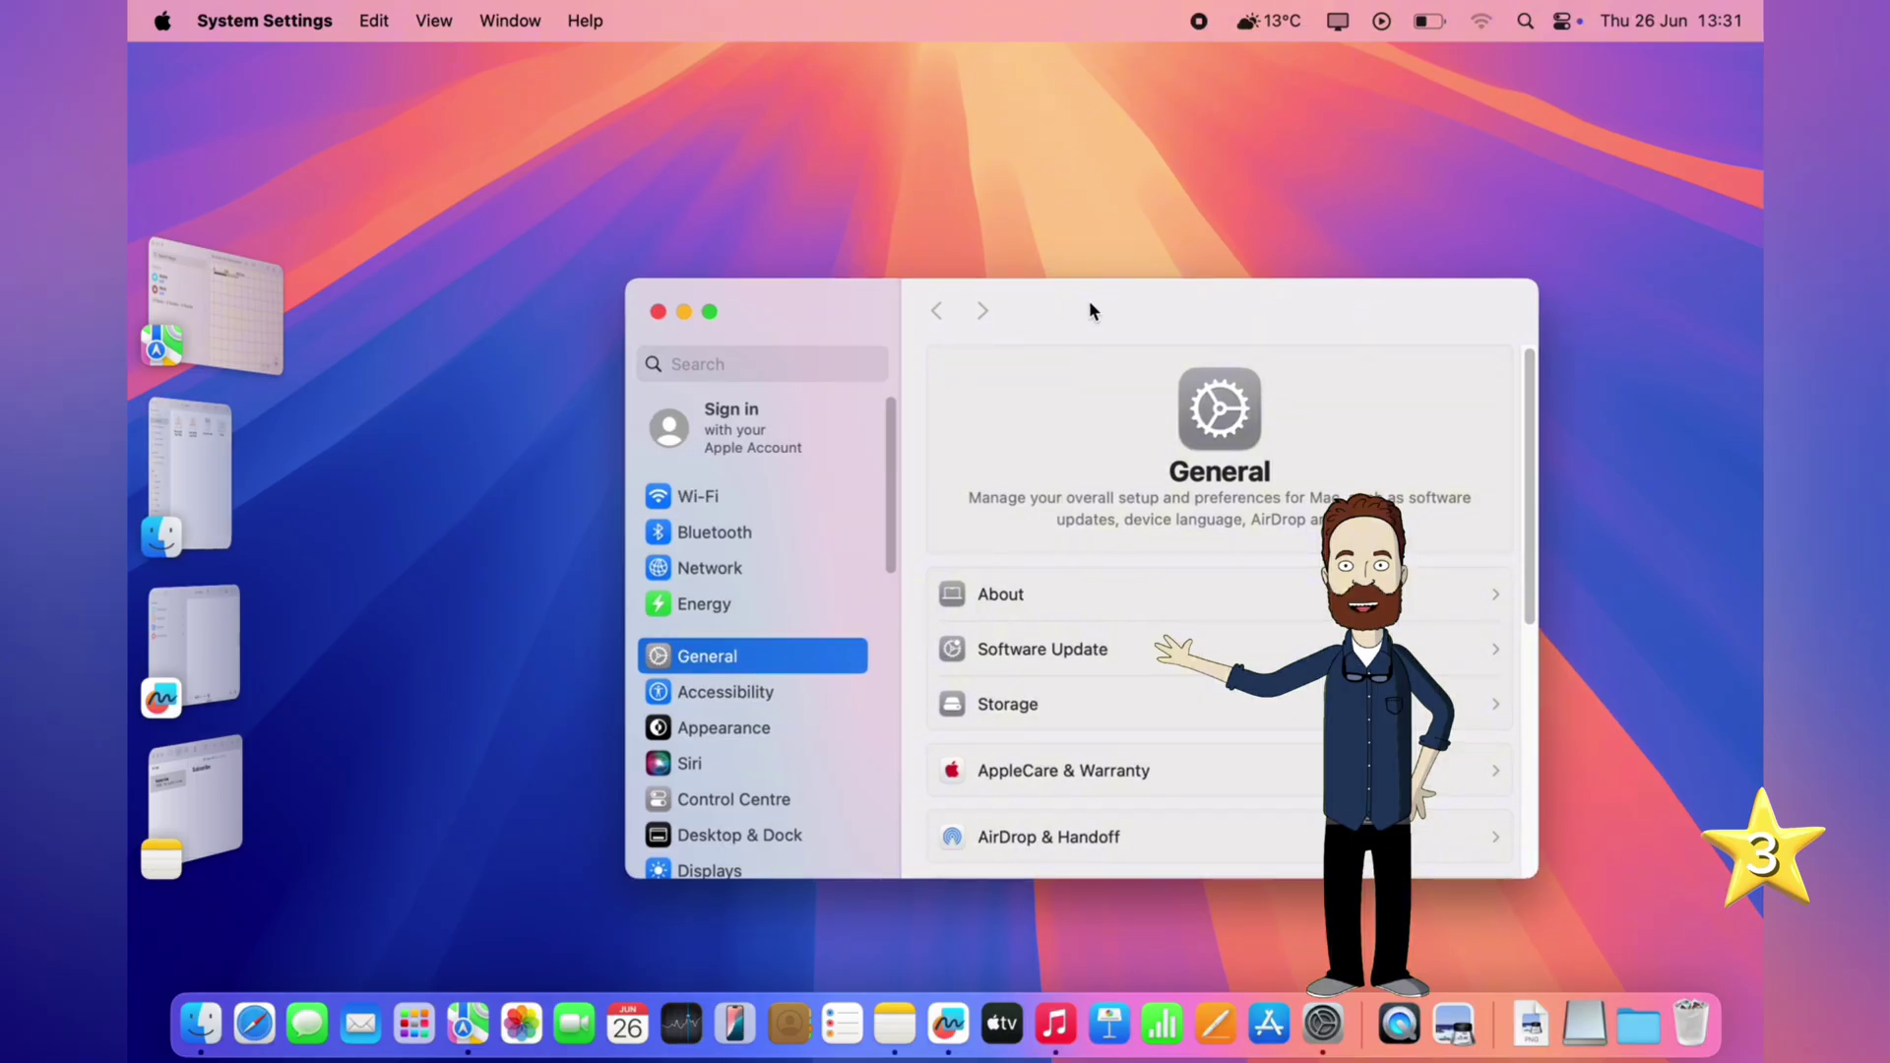
left_click_drag(1090, 311, 1000, 291)
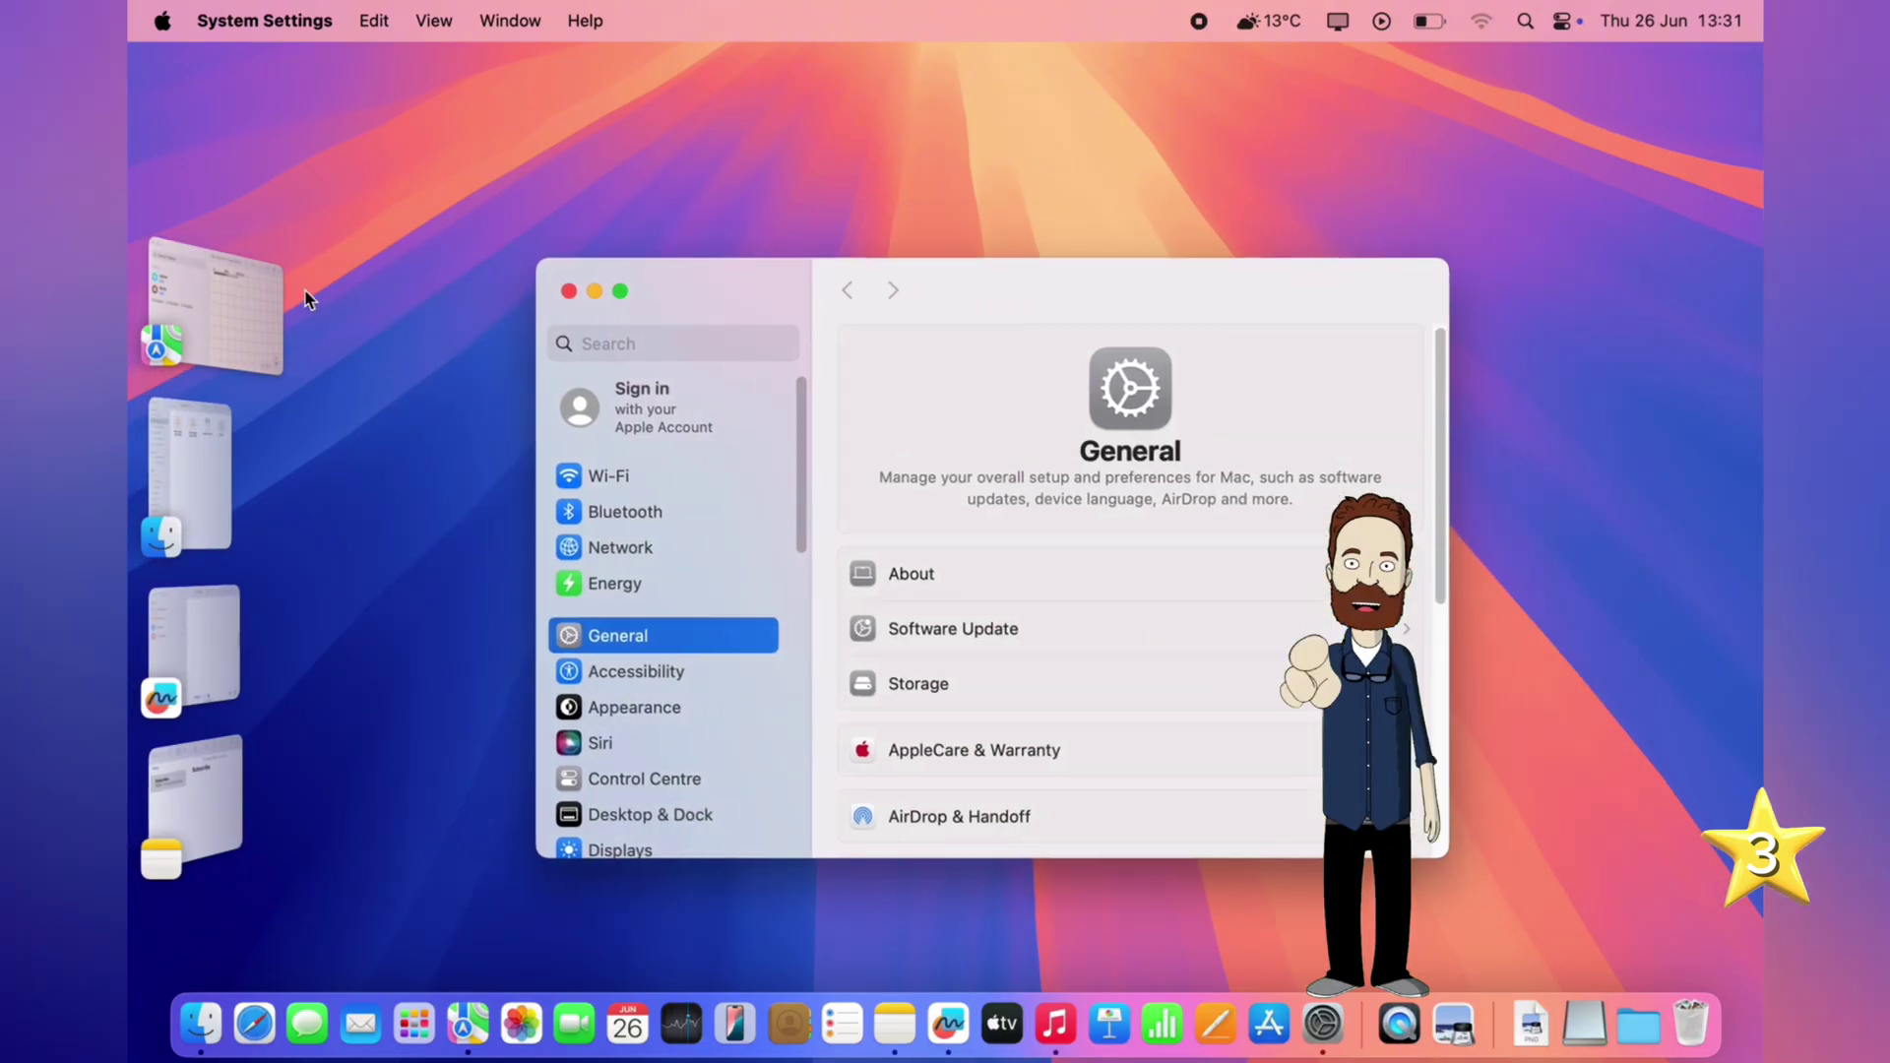
Step: Cmd+Tab through Finder to Freeform and move its board to the screen centre
key("super+Tab")
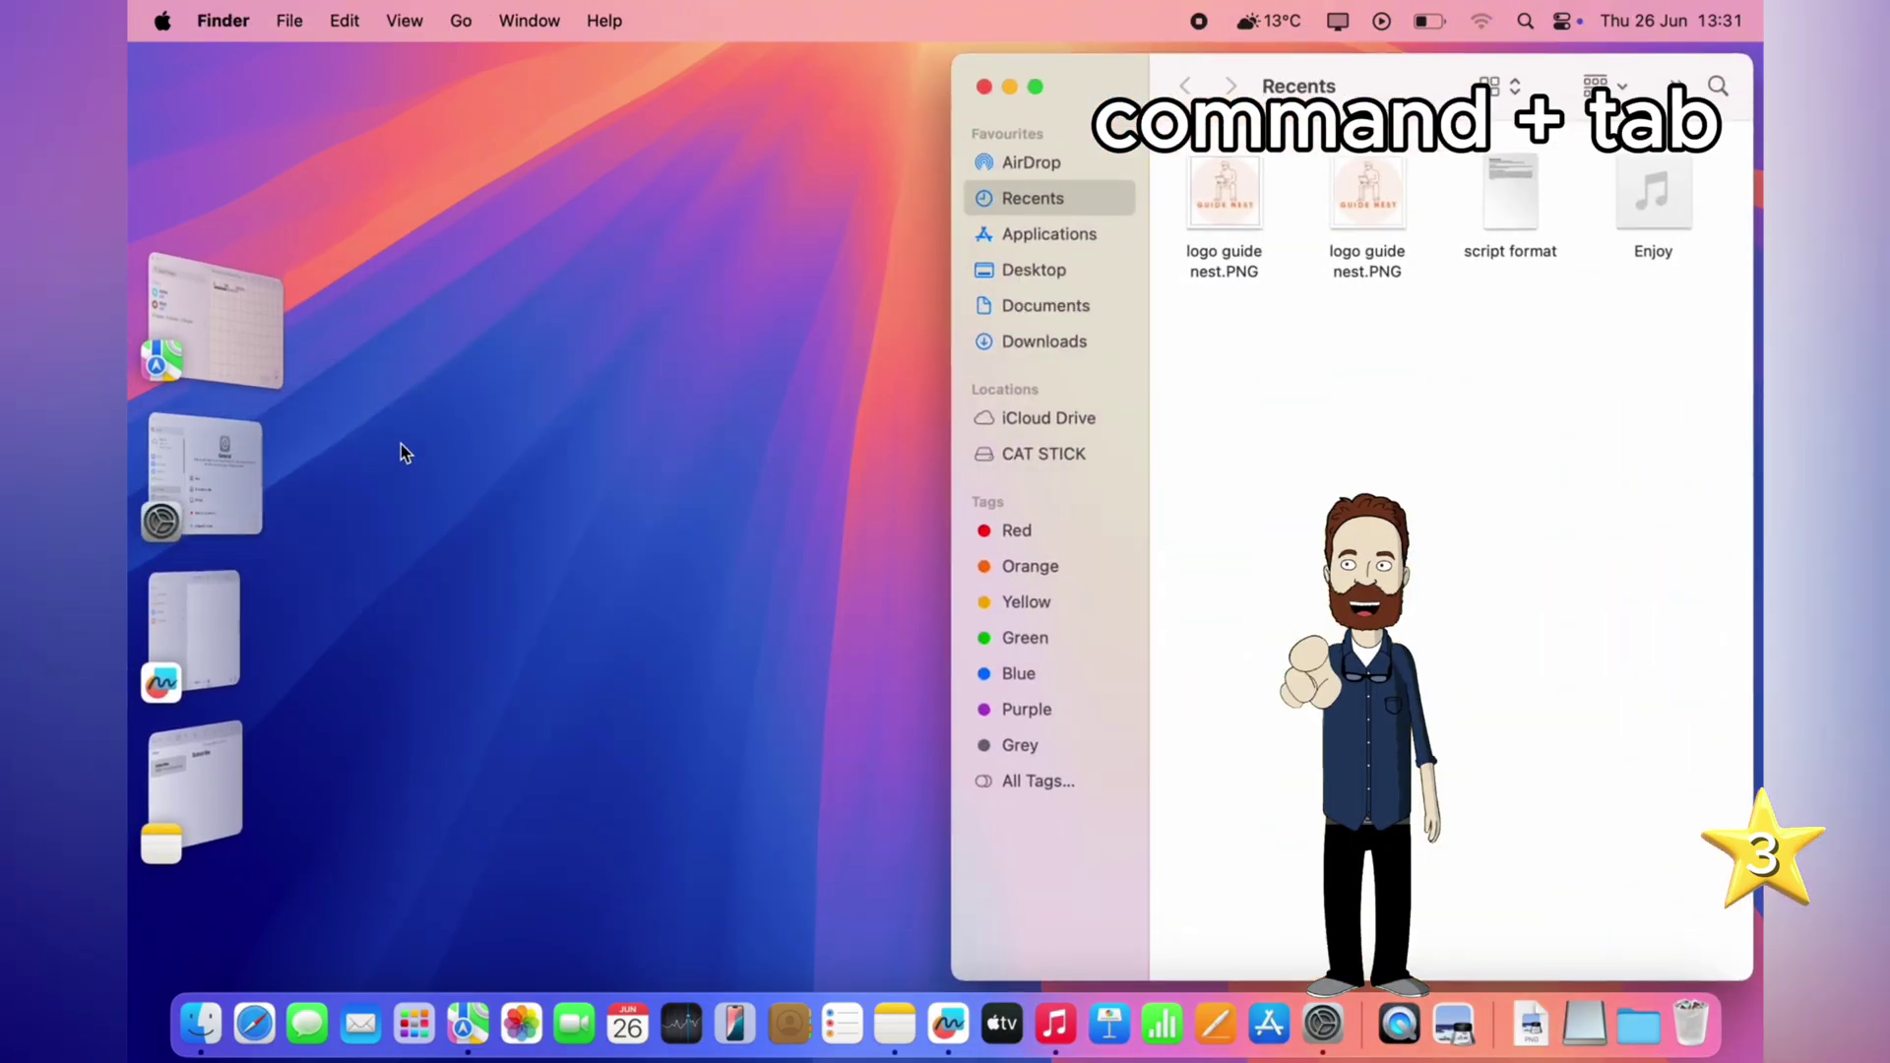
key("super+Tab")
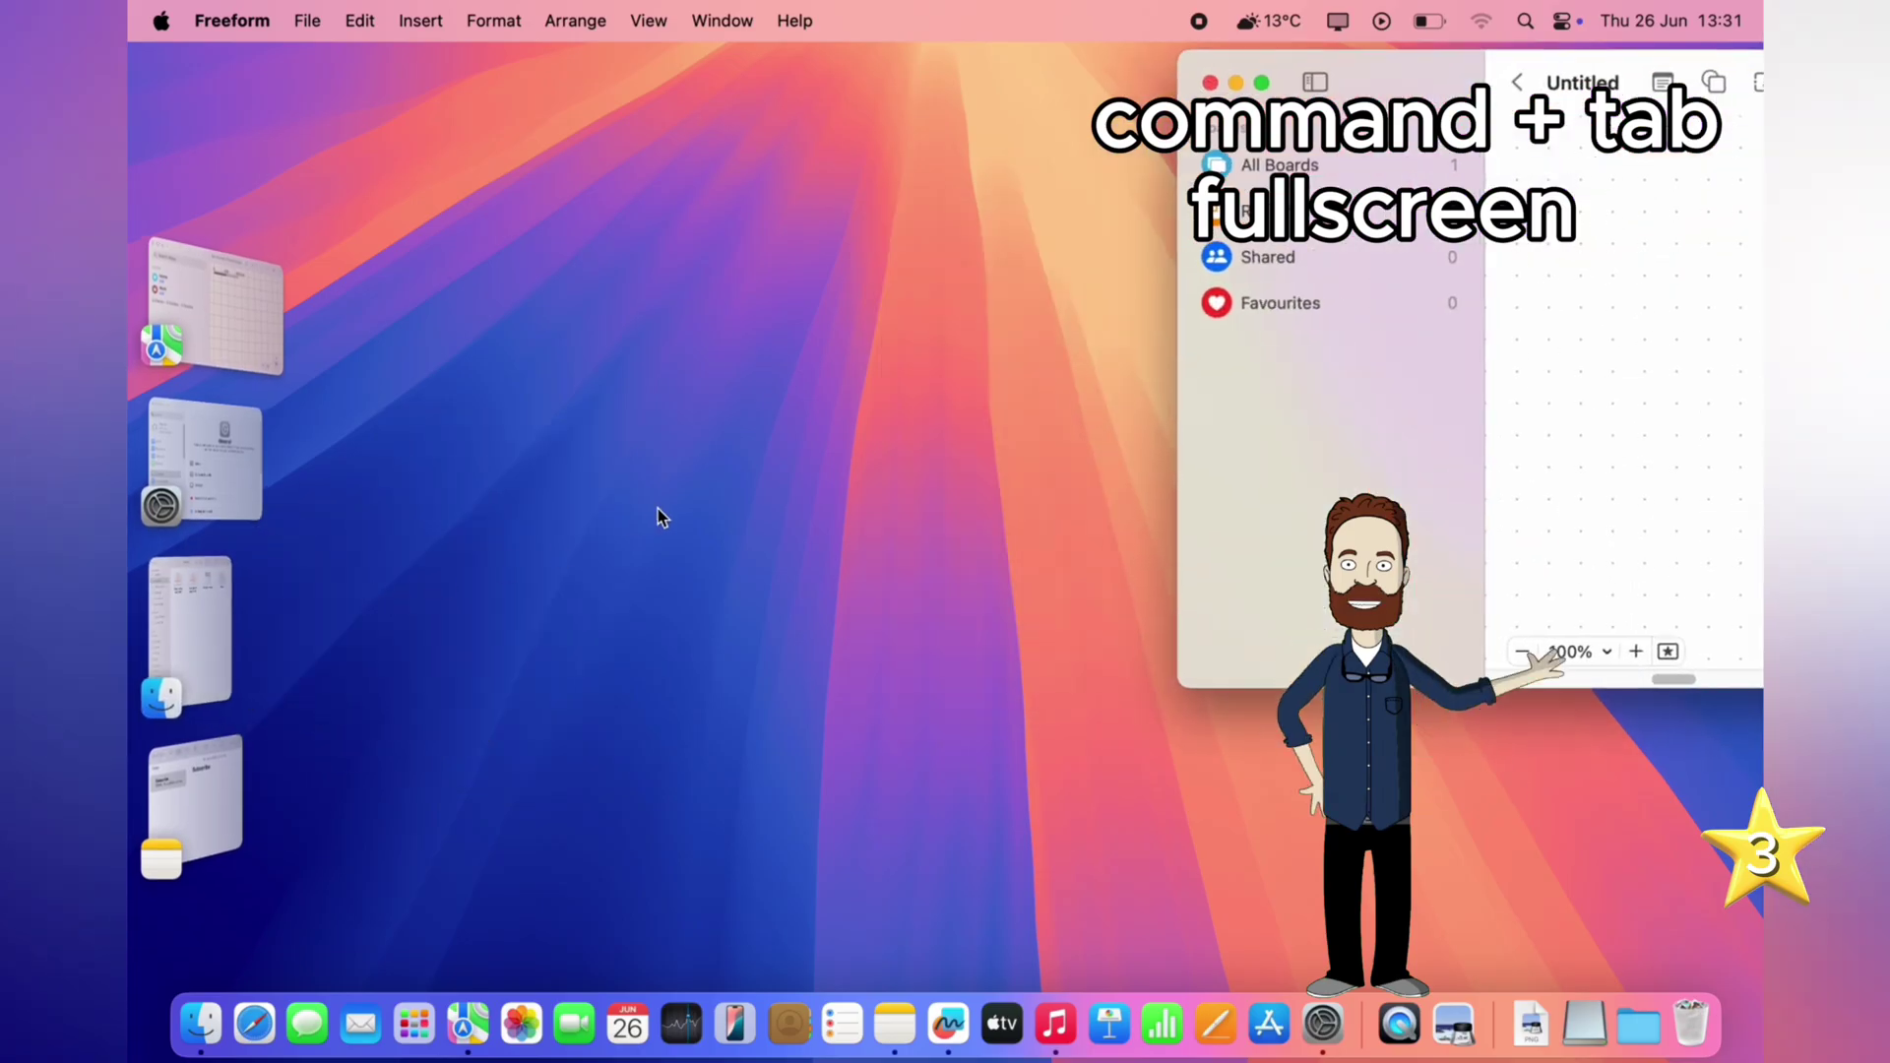
left_click_drag(1442, 99, 1017, 145)
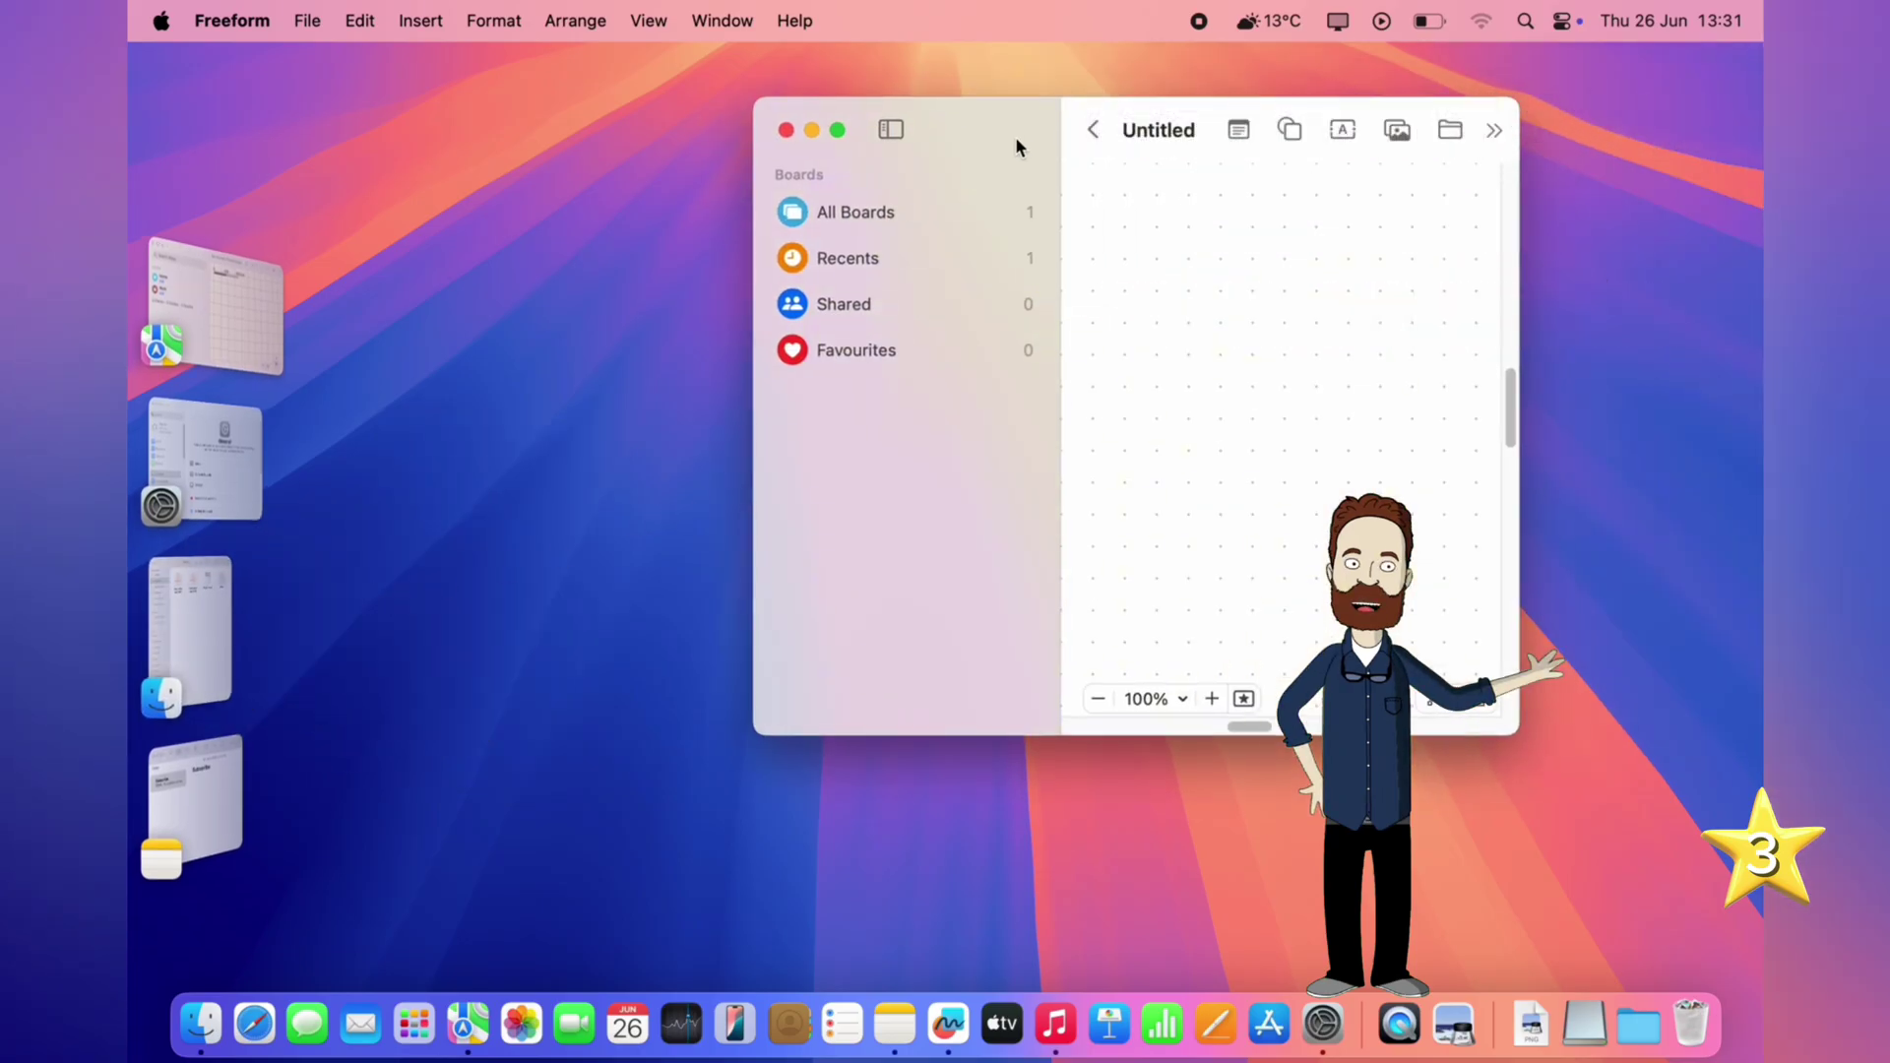
Step: Close the Freeform window and bring up Spotlight with Cmd+Space
left_click(786, 130)
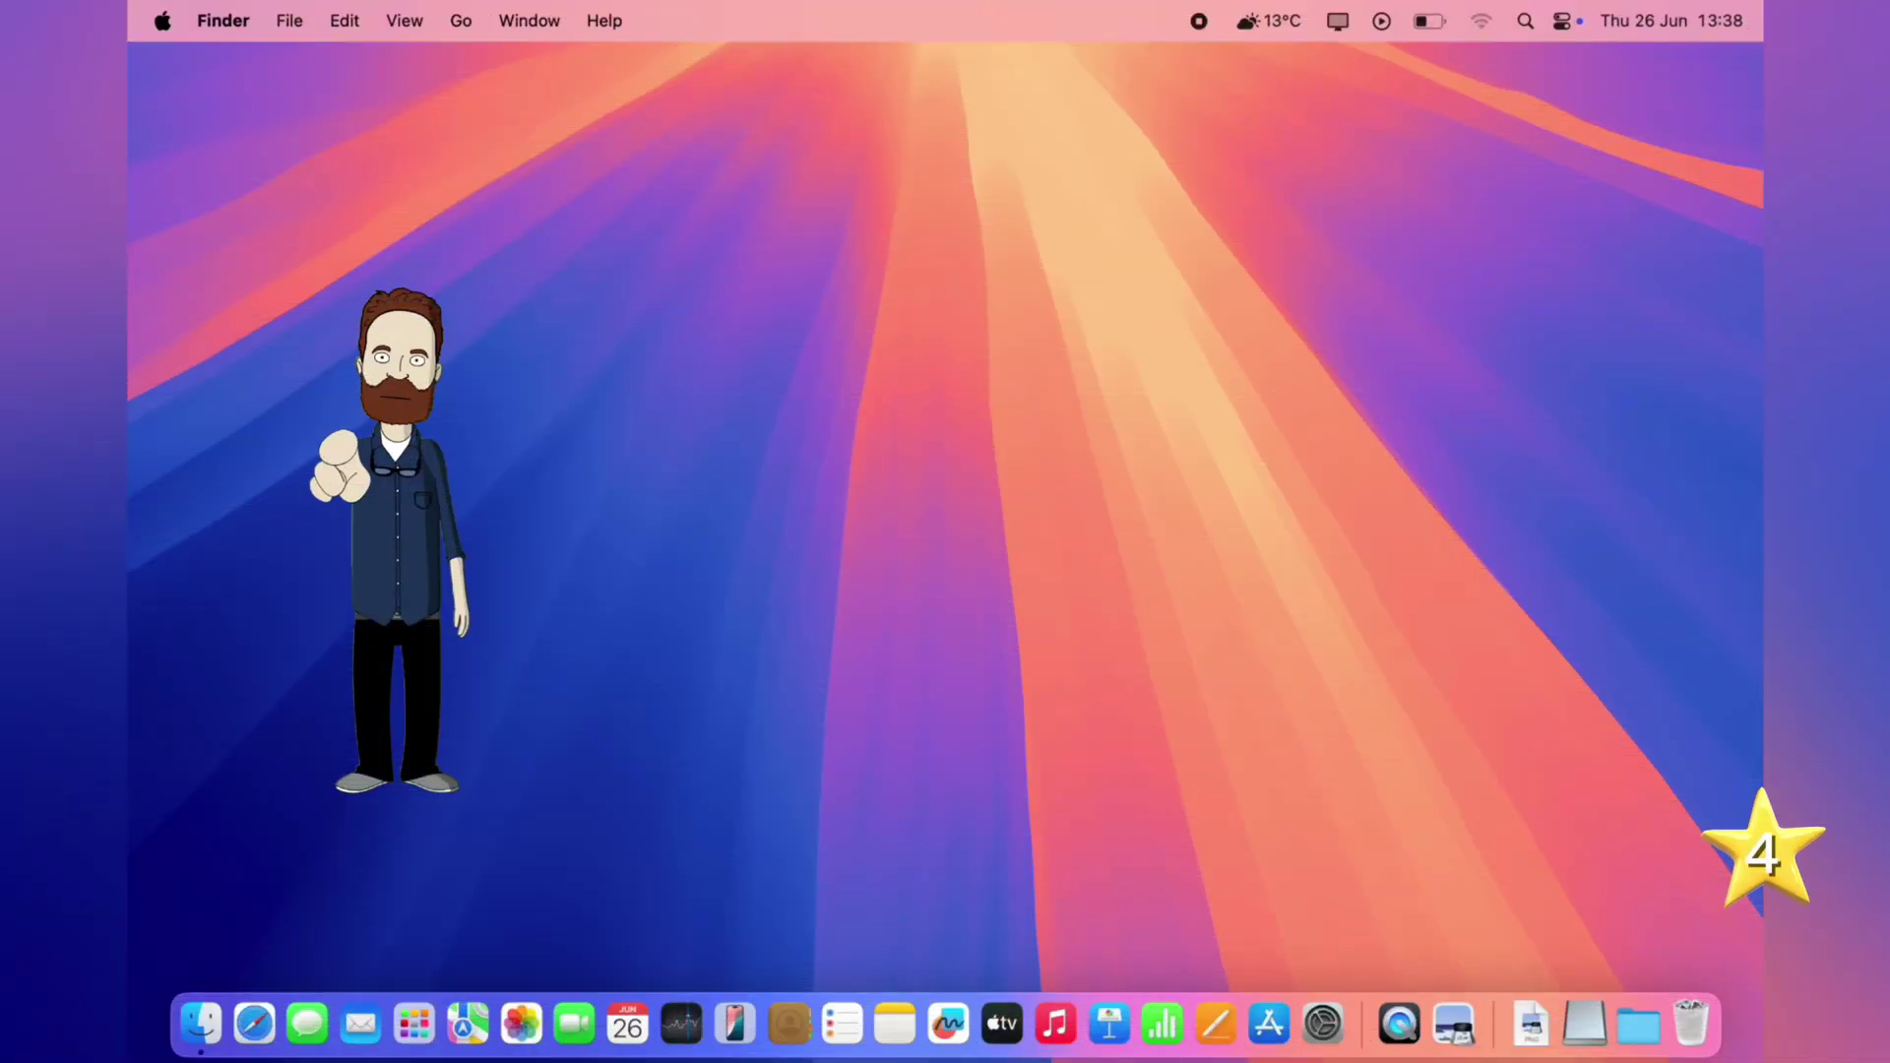
key("super+space")
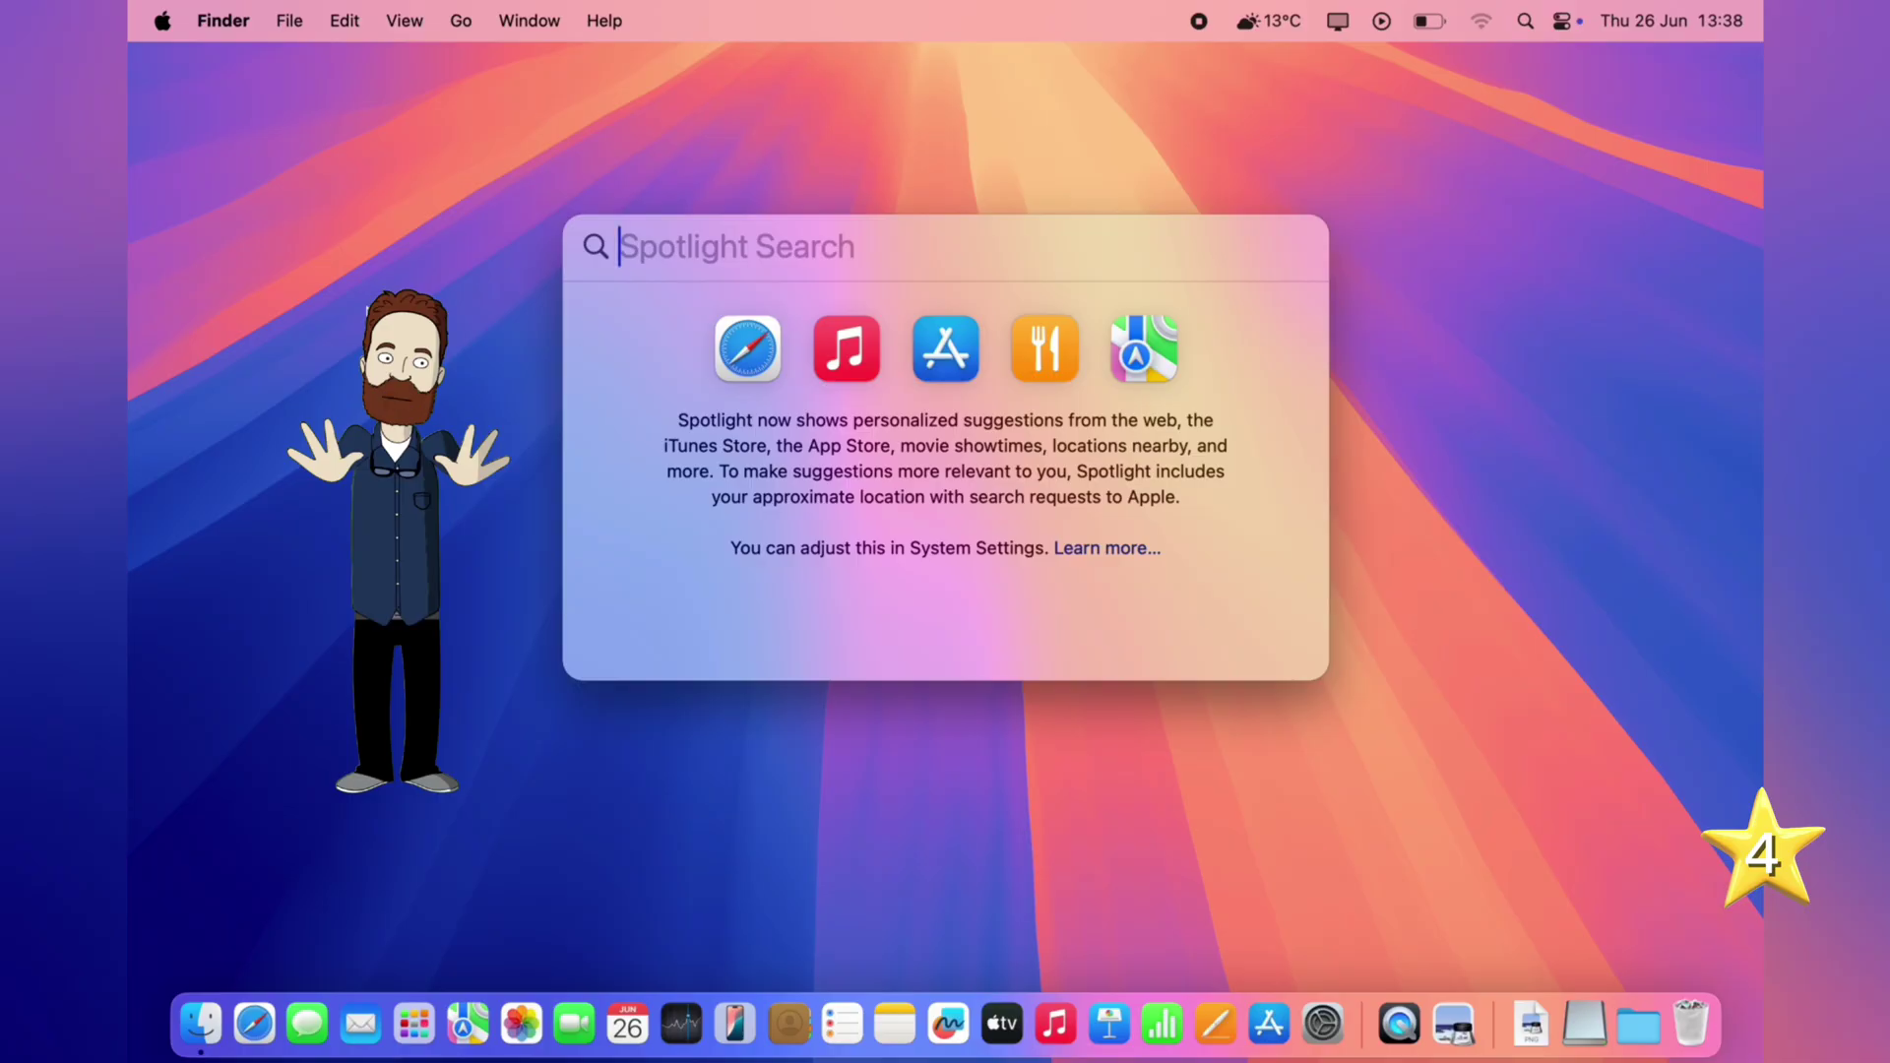
Step: Search Spotlight in turn for 'not', 'script', 'sub', 'night shift' and '15 kg', clearing each query
type("notes")
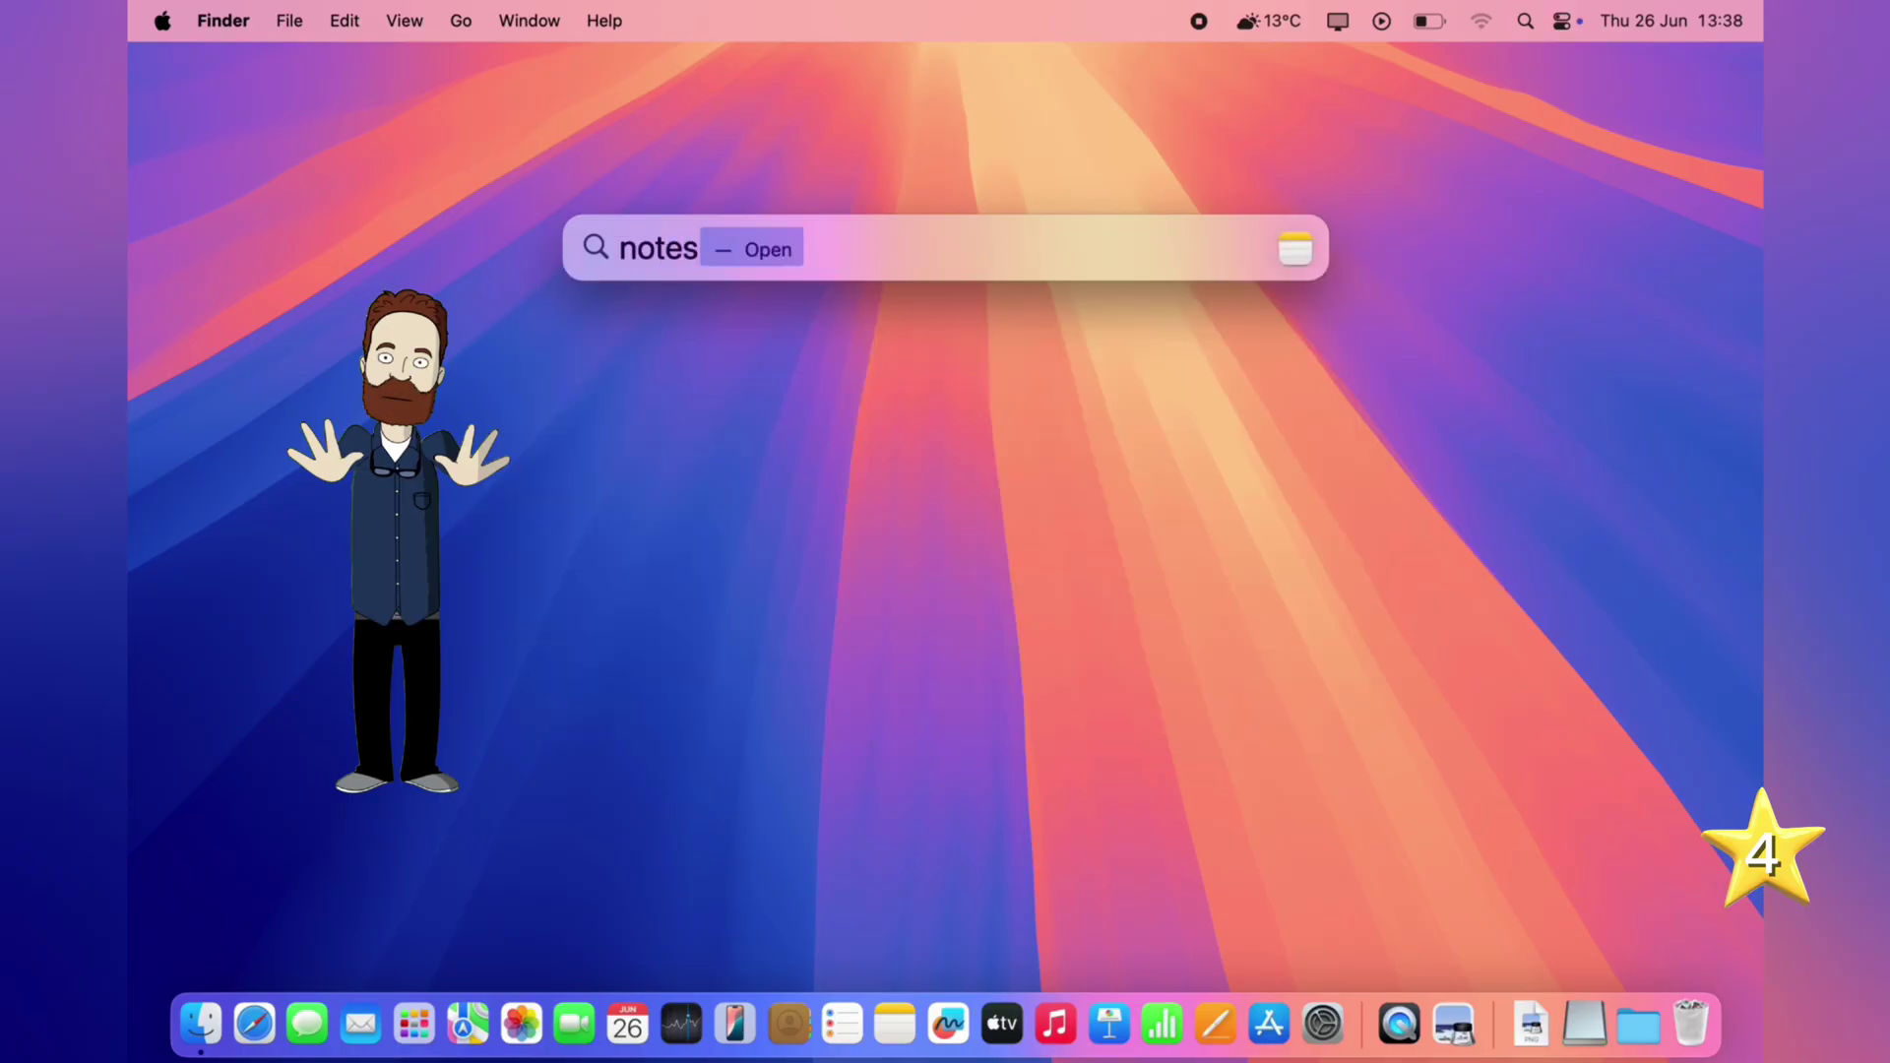
key("Escape")
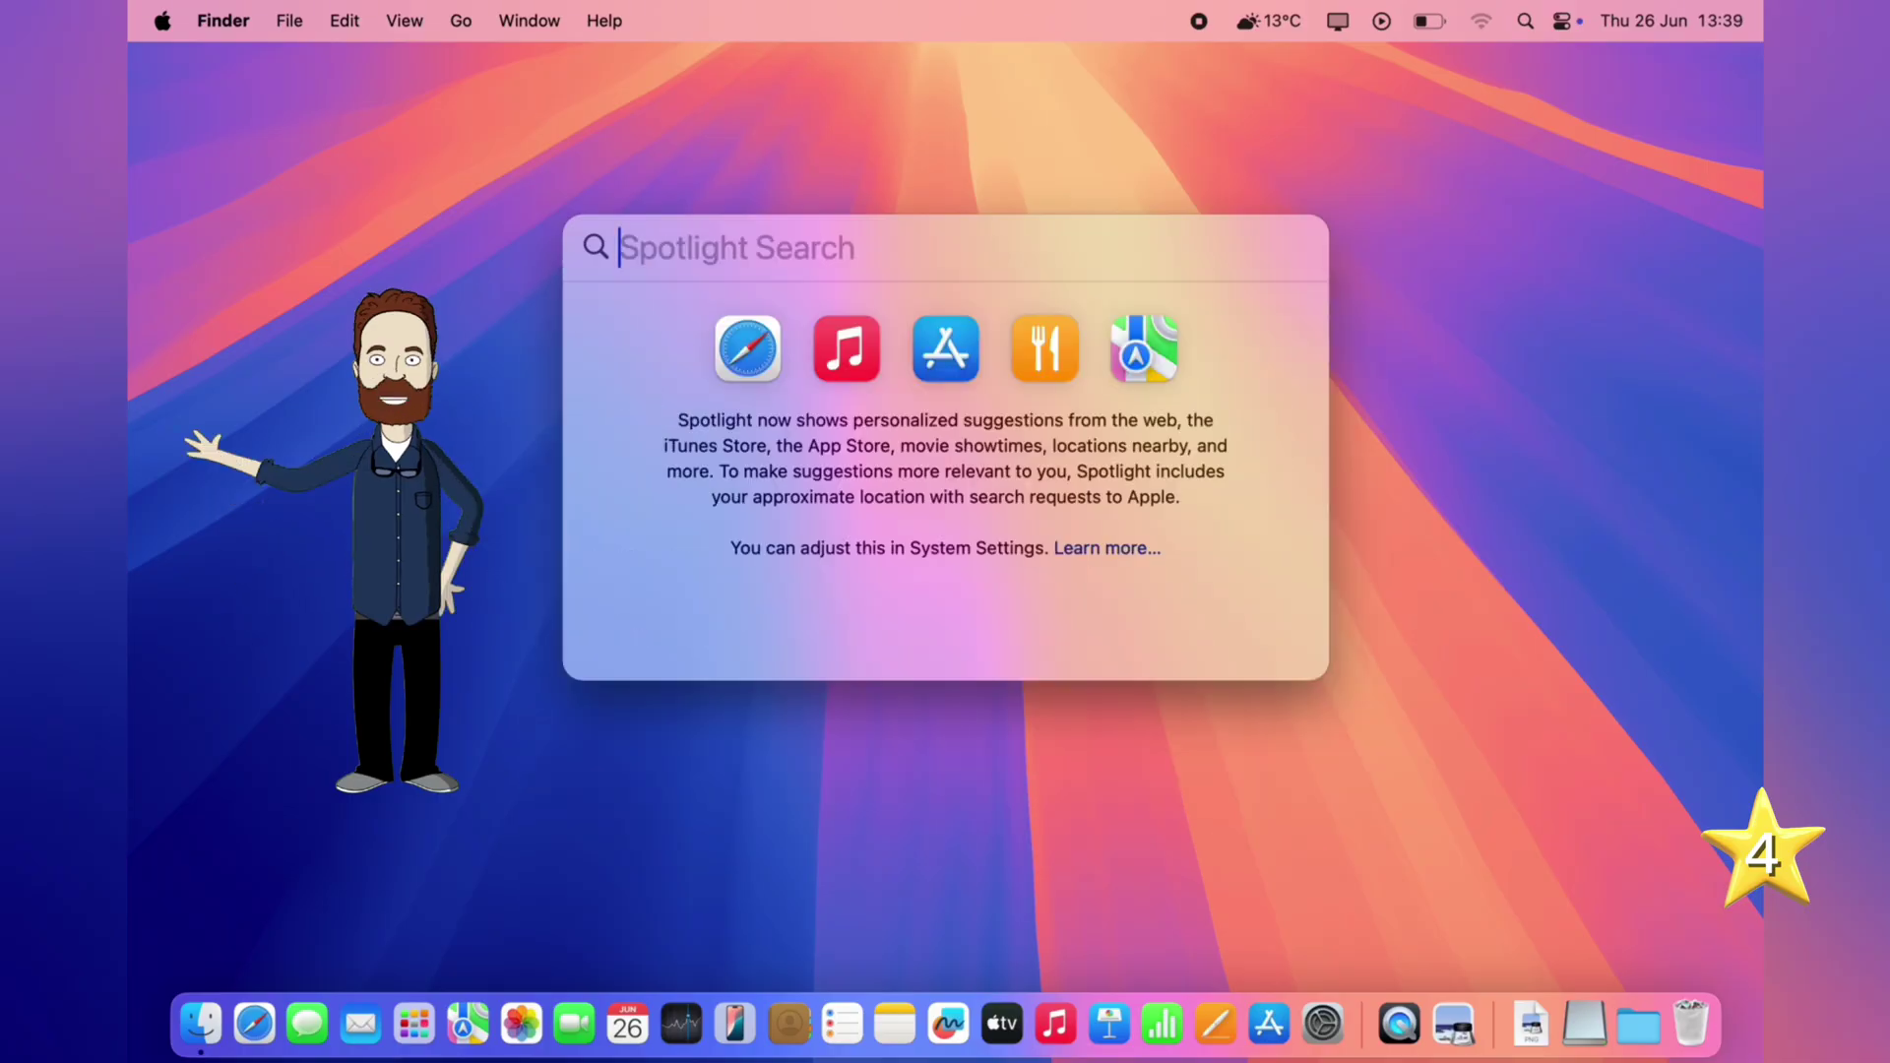
type("script")
key("BackSpace")
key("BackSpace")
key("BackSpace")
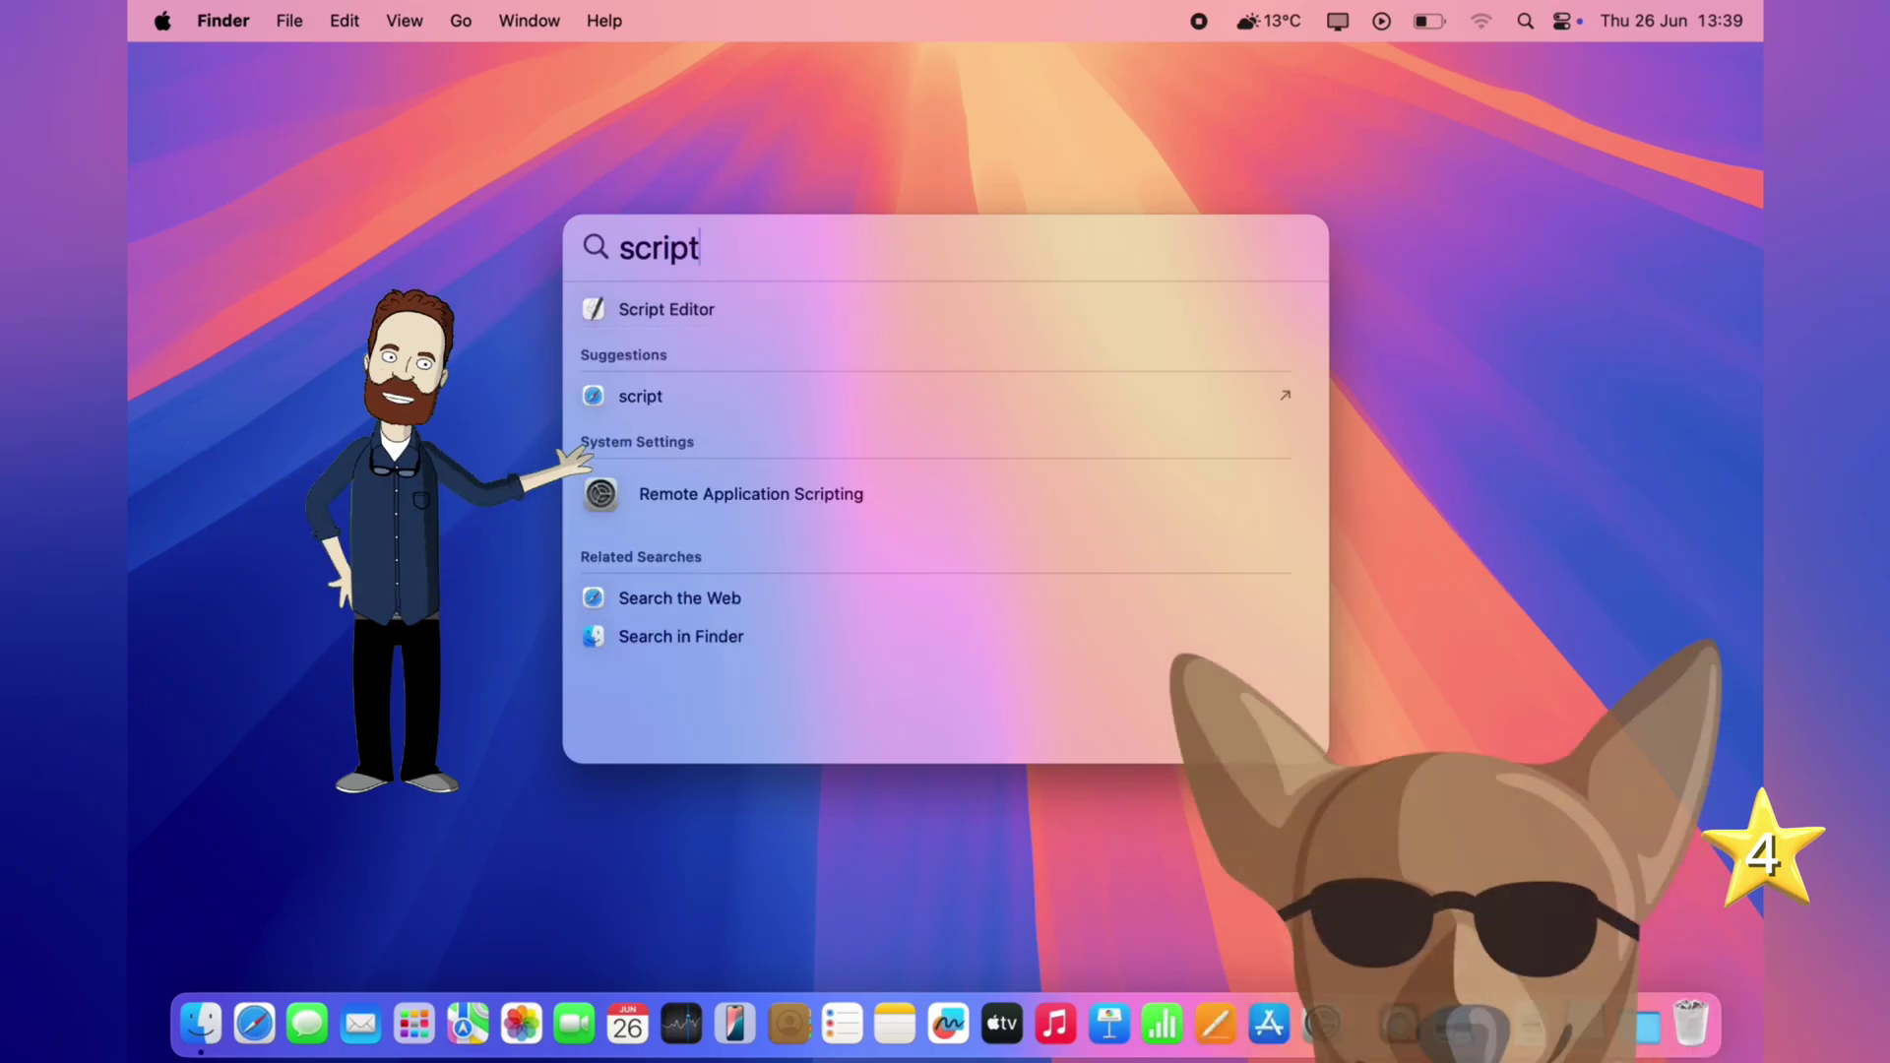
key("BackSpace")
key("BackSpace")
key("BackSpace")
key("BackSpace")
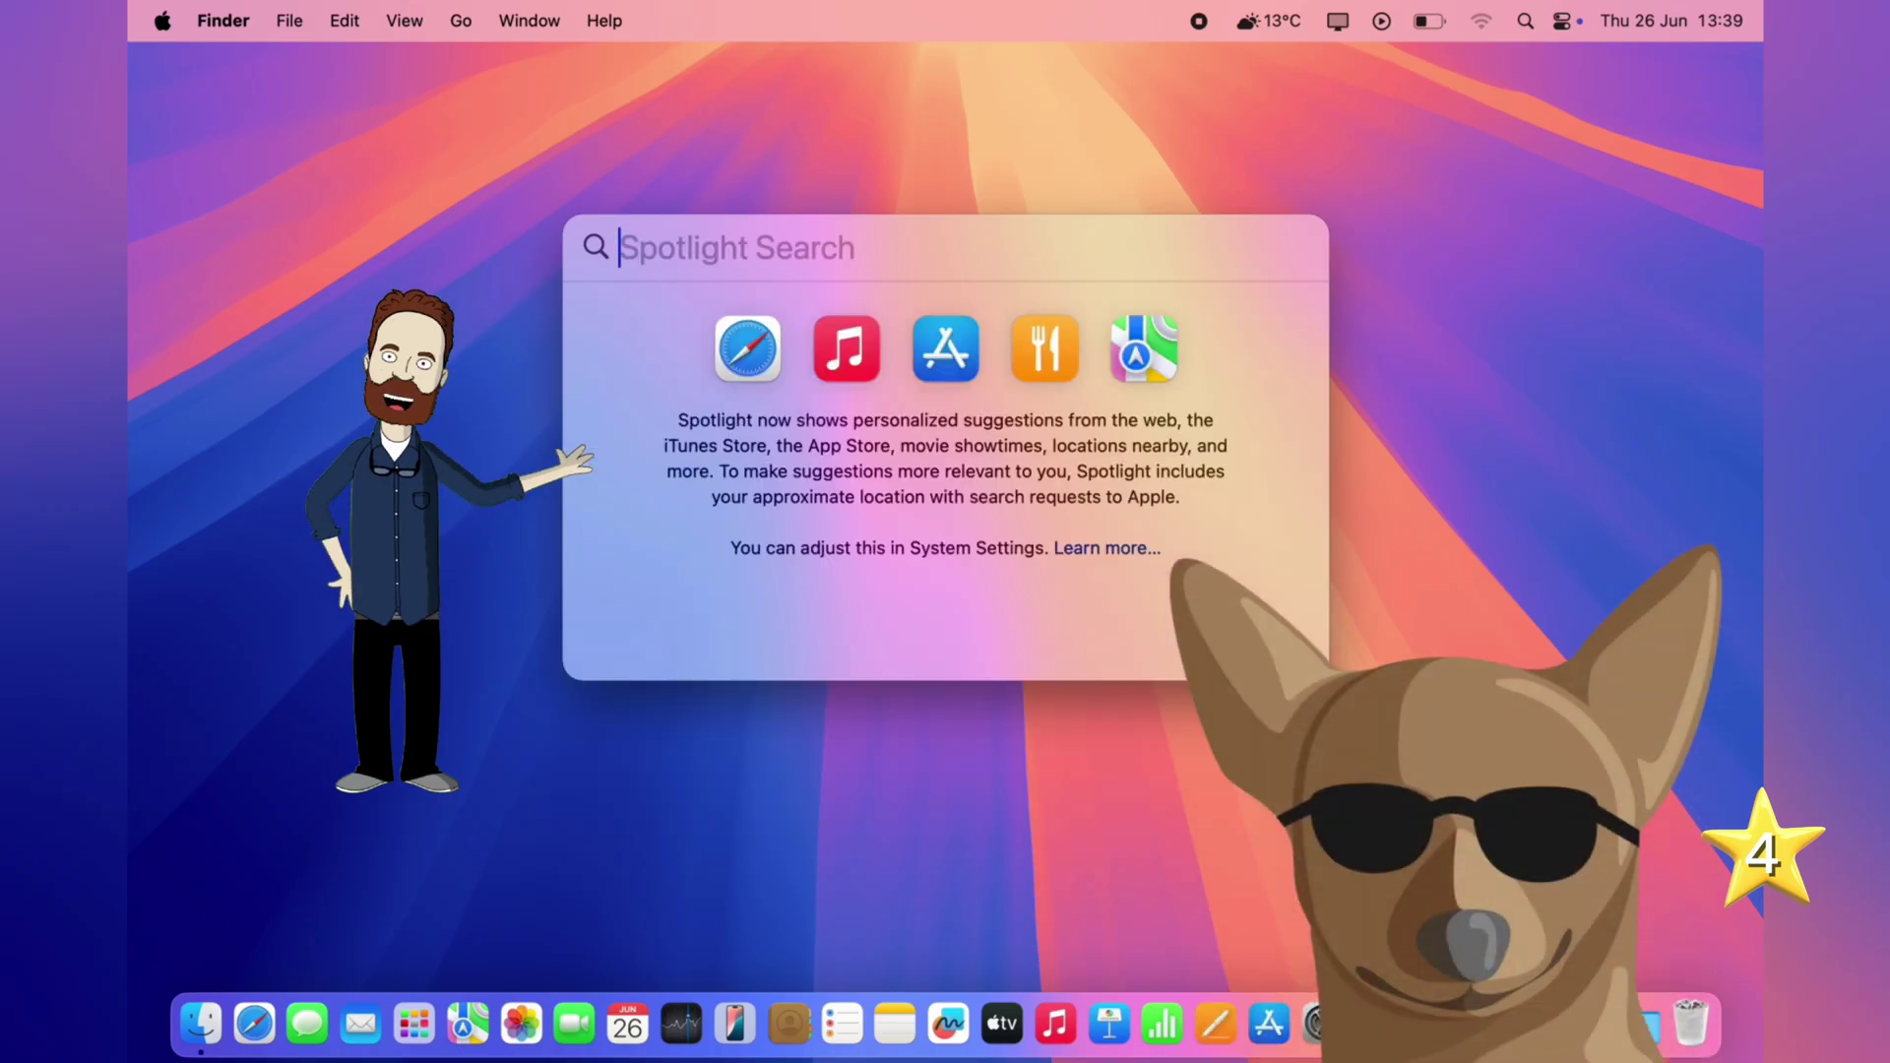
type("sub")
key("BackSpace")
key("BackSpace")
key("BackSpace")
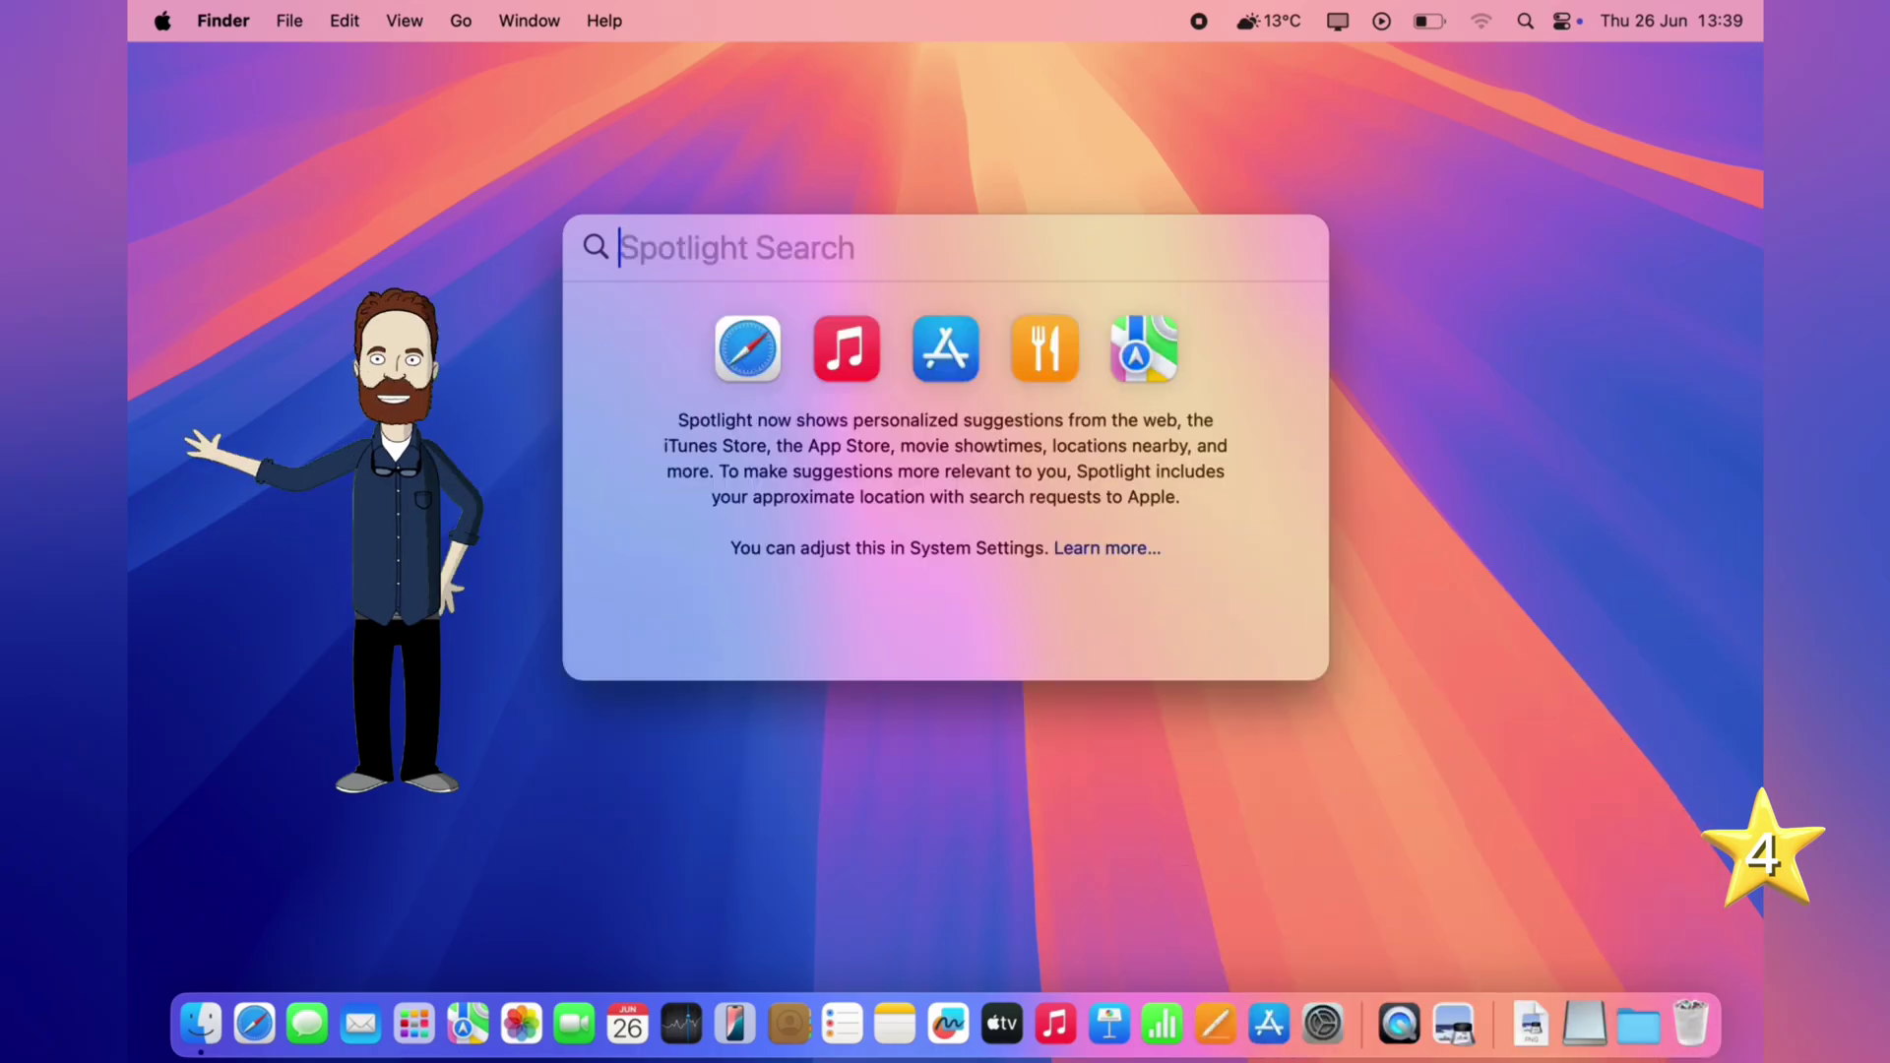
type("night shift")
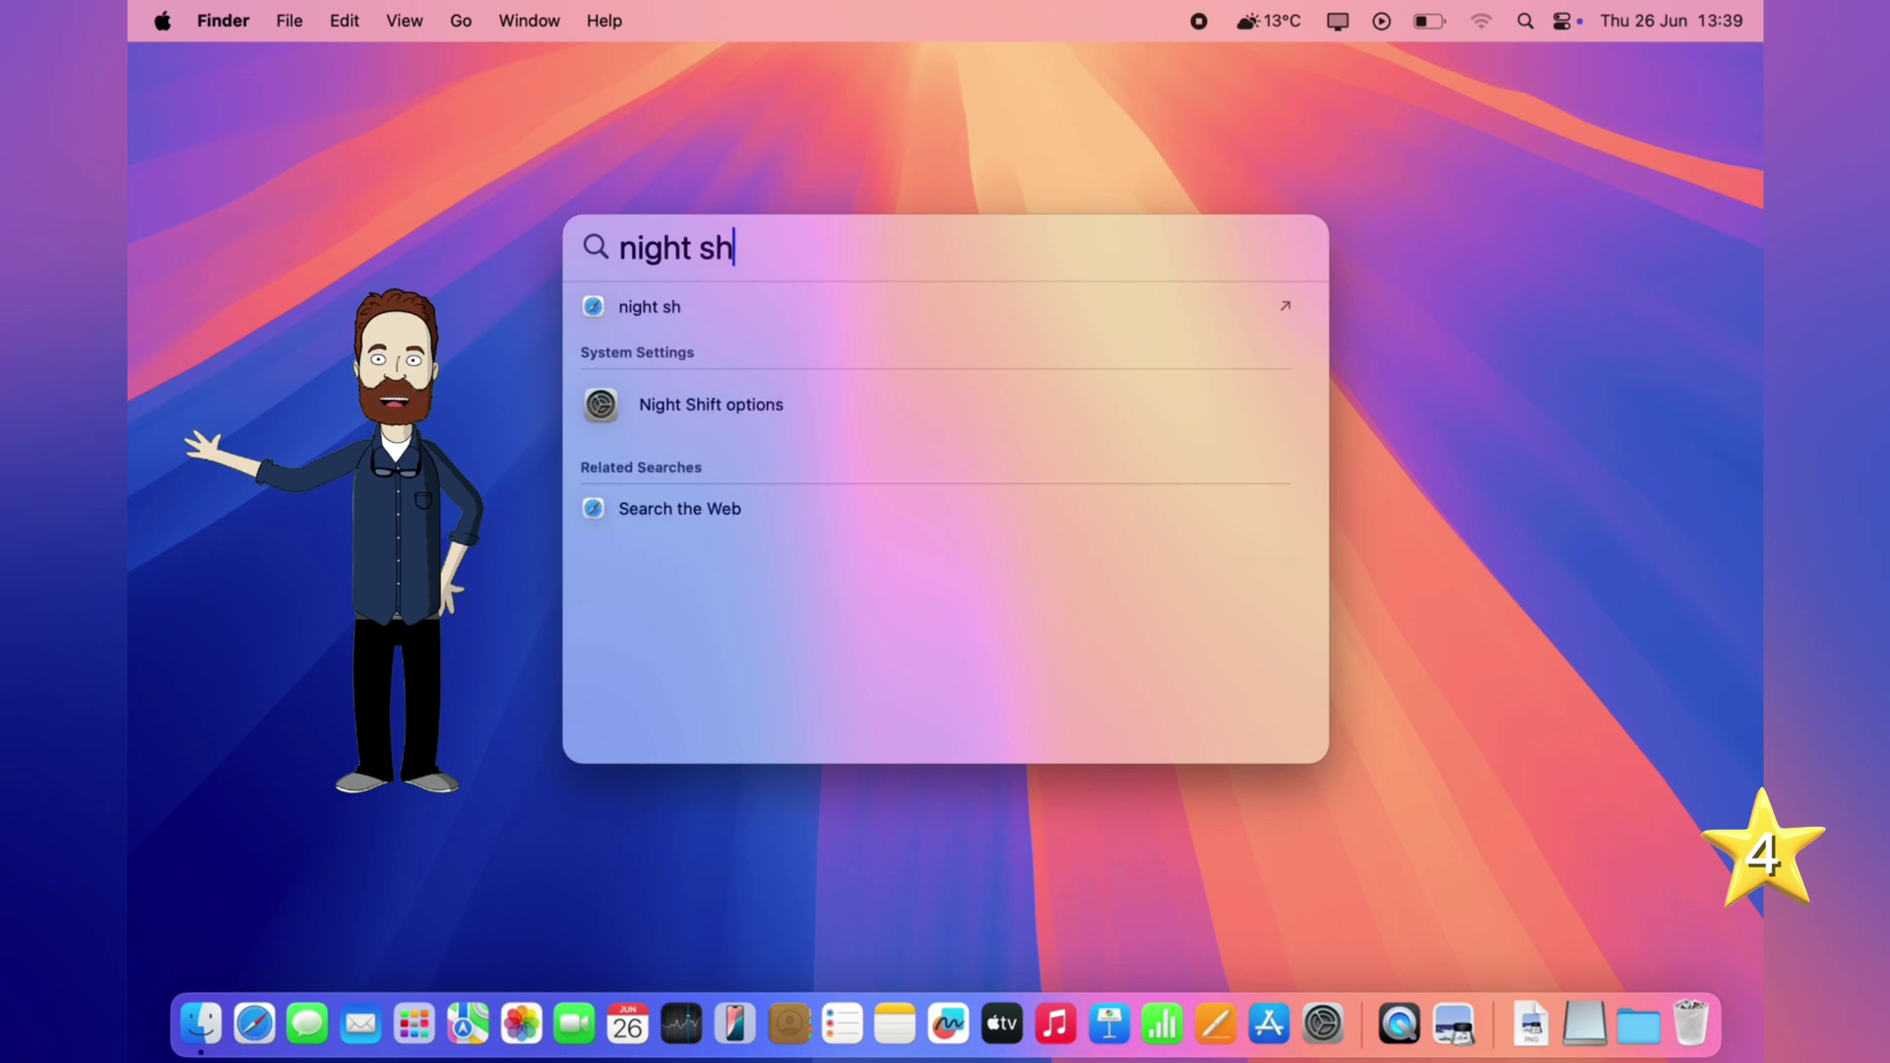
key("BackSpace")
key("BackSpace")
key("BackSpace")
key("BackSpace")
key("BackSpace")
key("BackSpace")
key("BackSpace")
key("BackSpace")
key("BackSpace")
key("BackSpace")
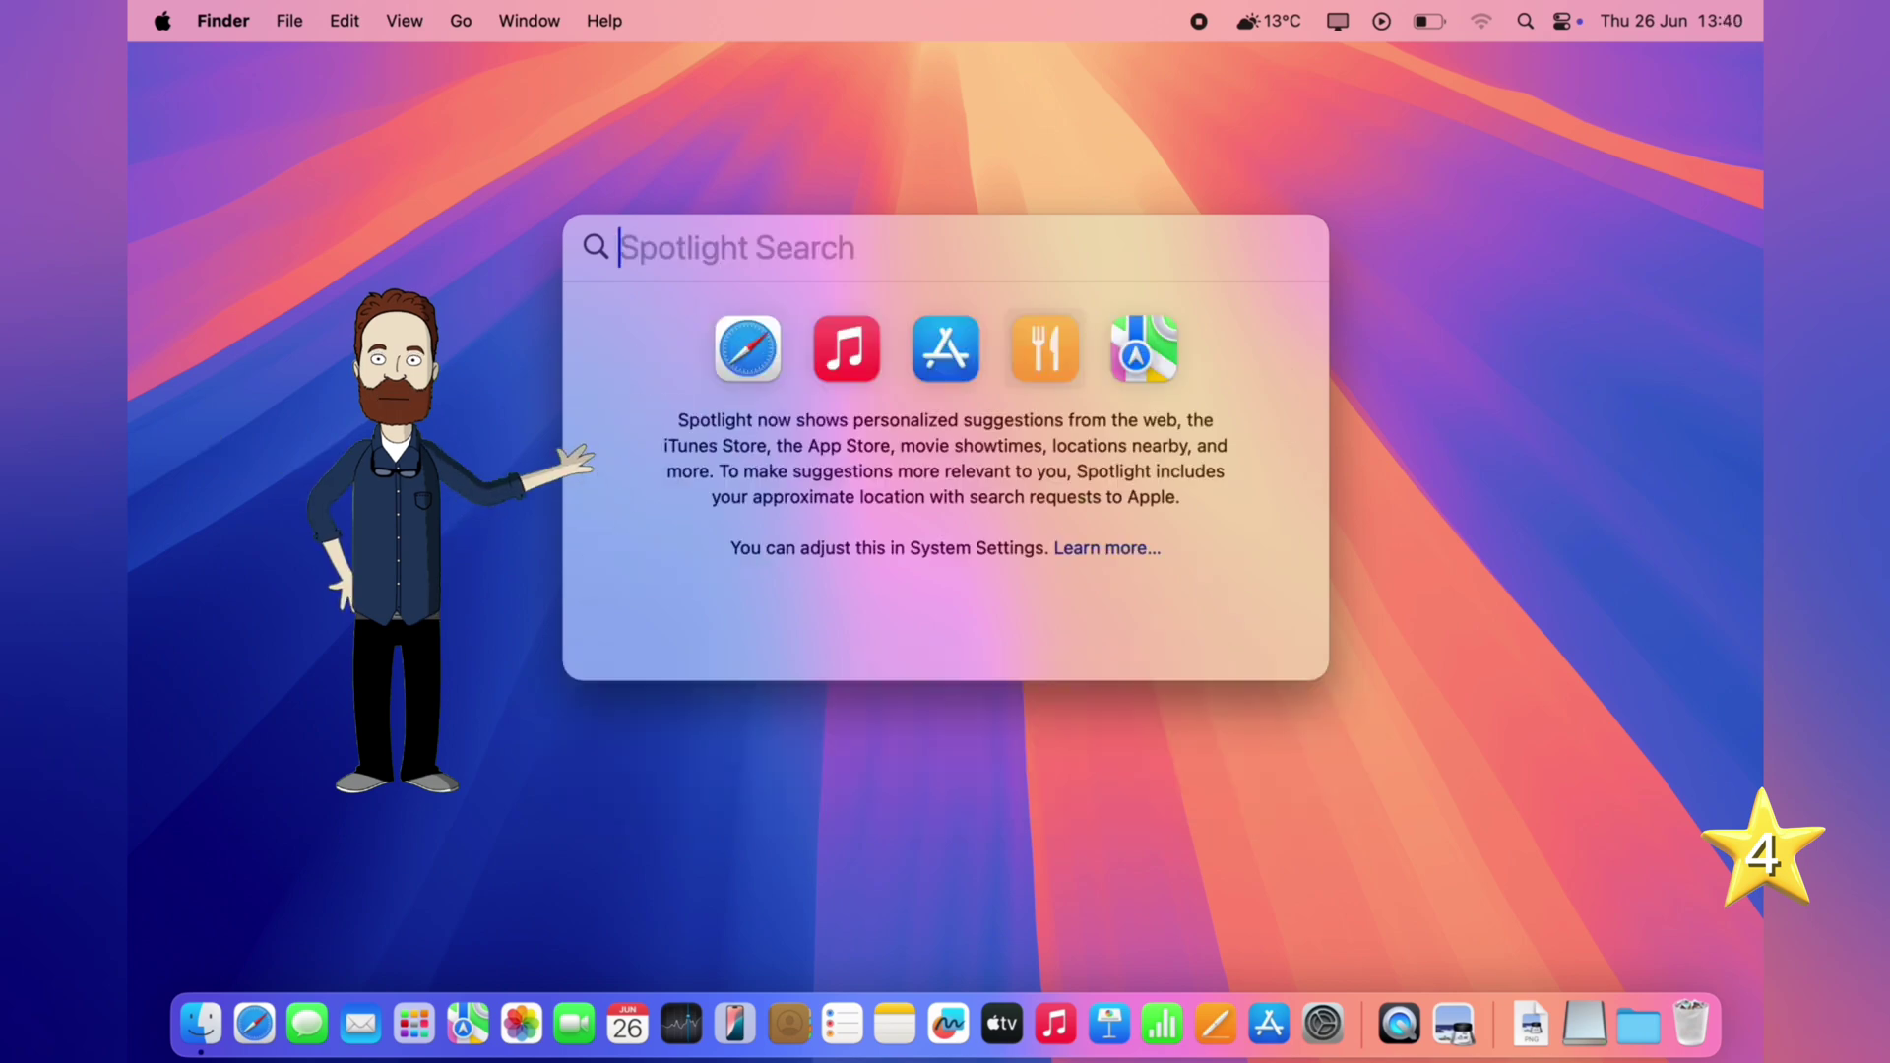
type("15 kg")
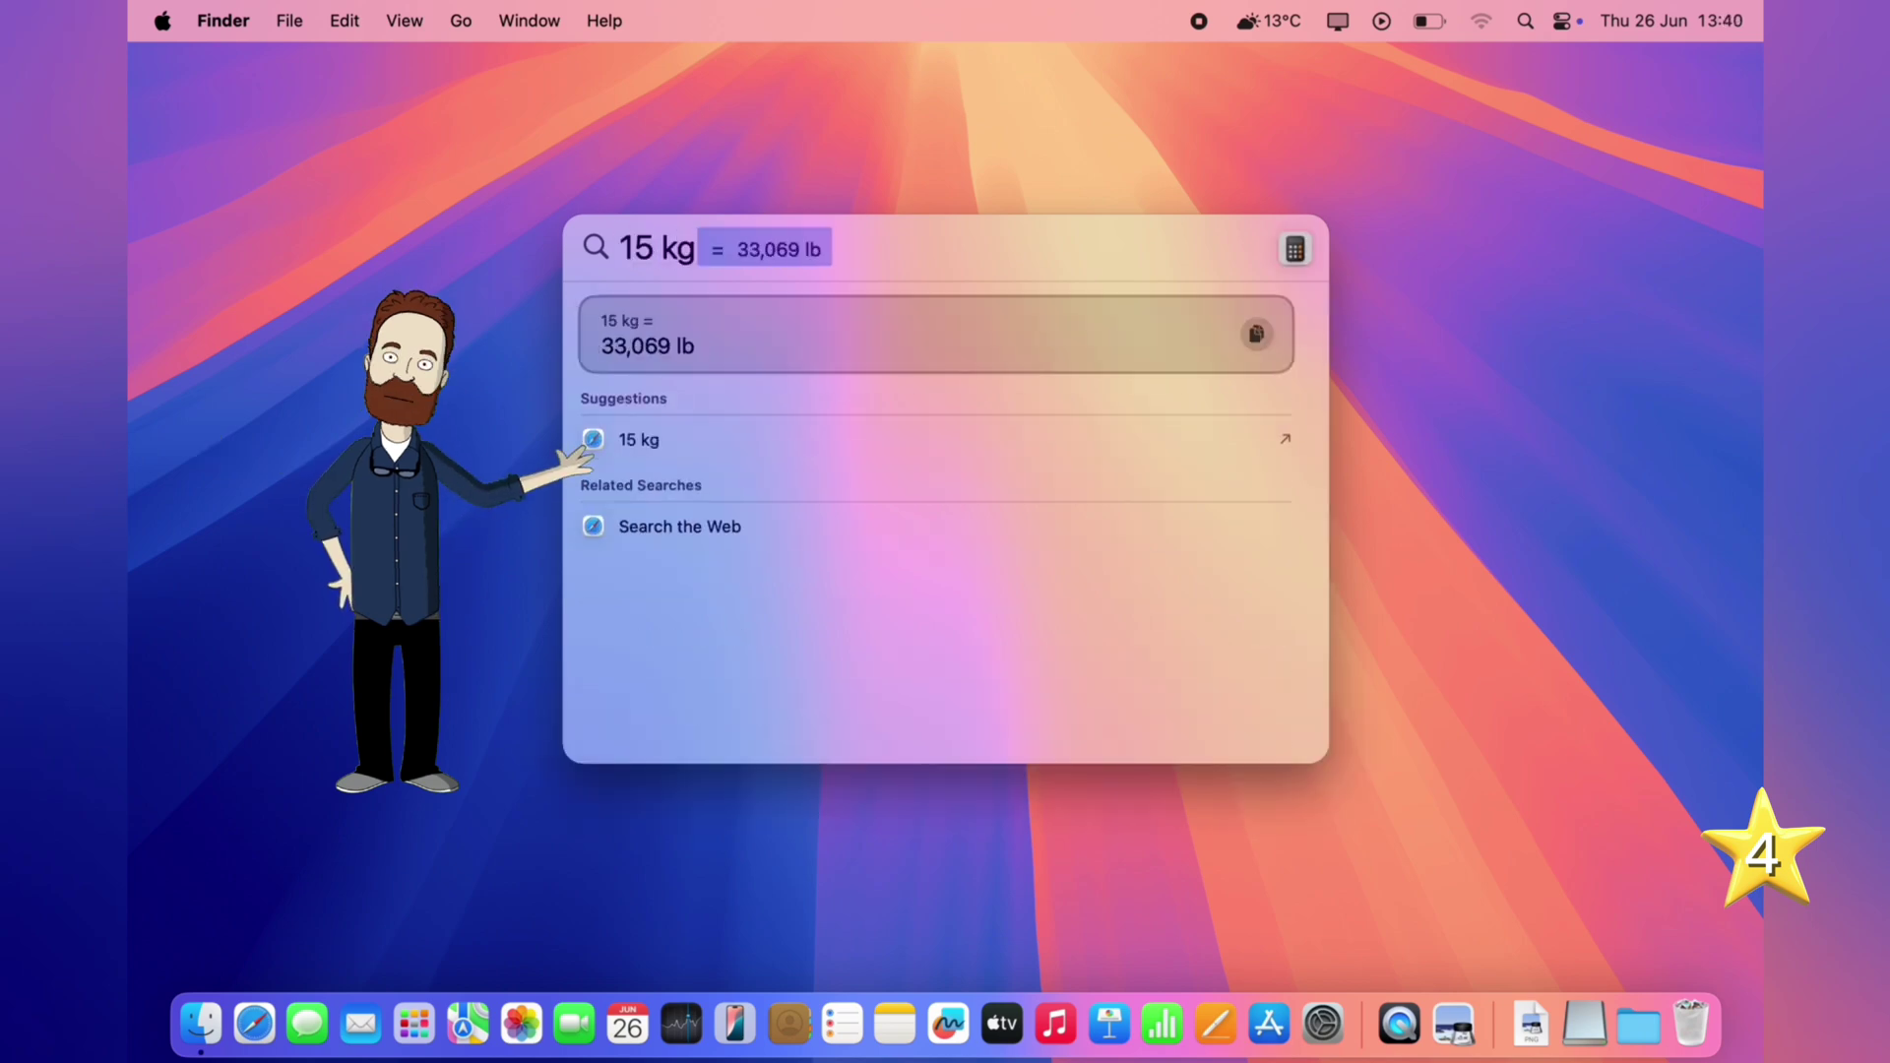
key("BackSpace")
key("BackSpace")
key("BackSpace")
key("BackSpace")
key("BackSpace")
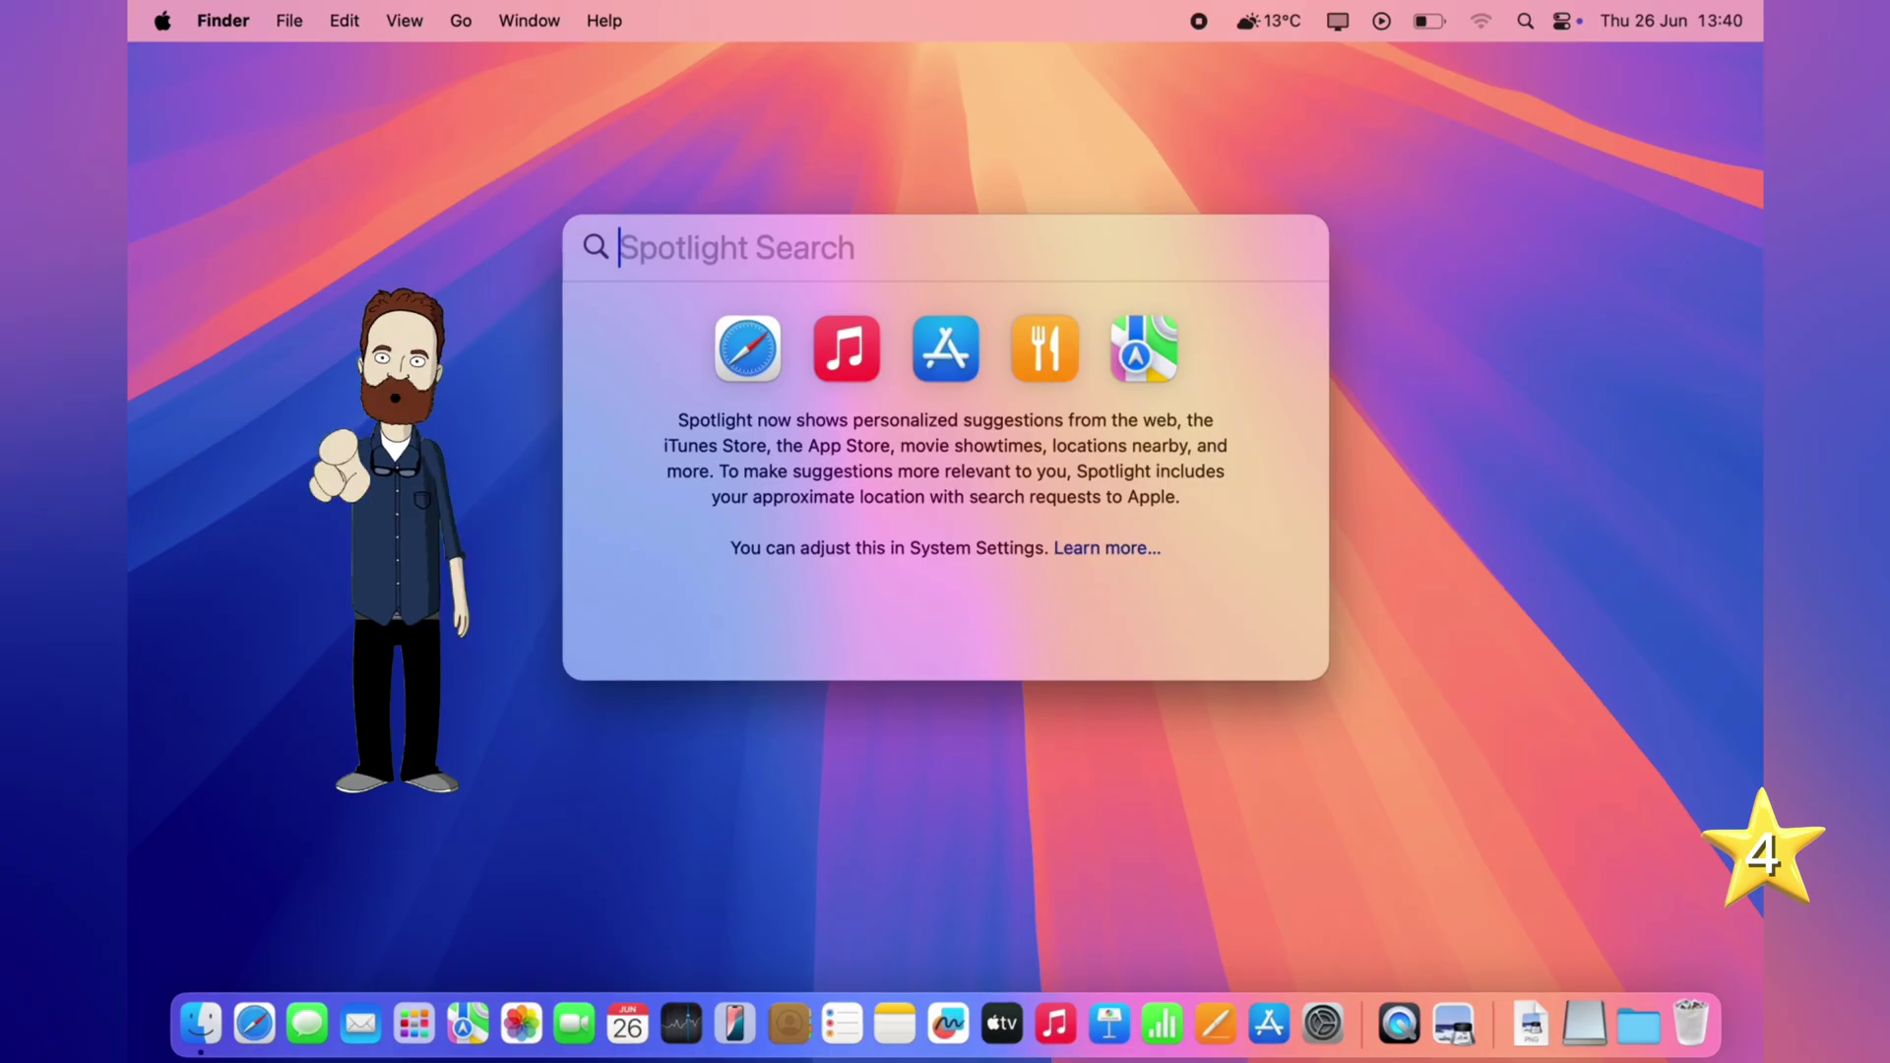
Step: Search the web in Safari for 'what movie has superman' using Cmd+B
type("what")
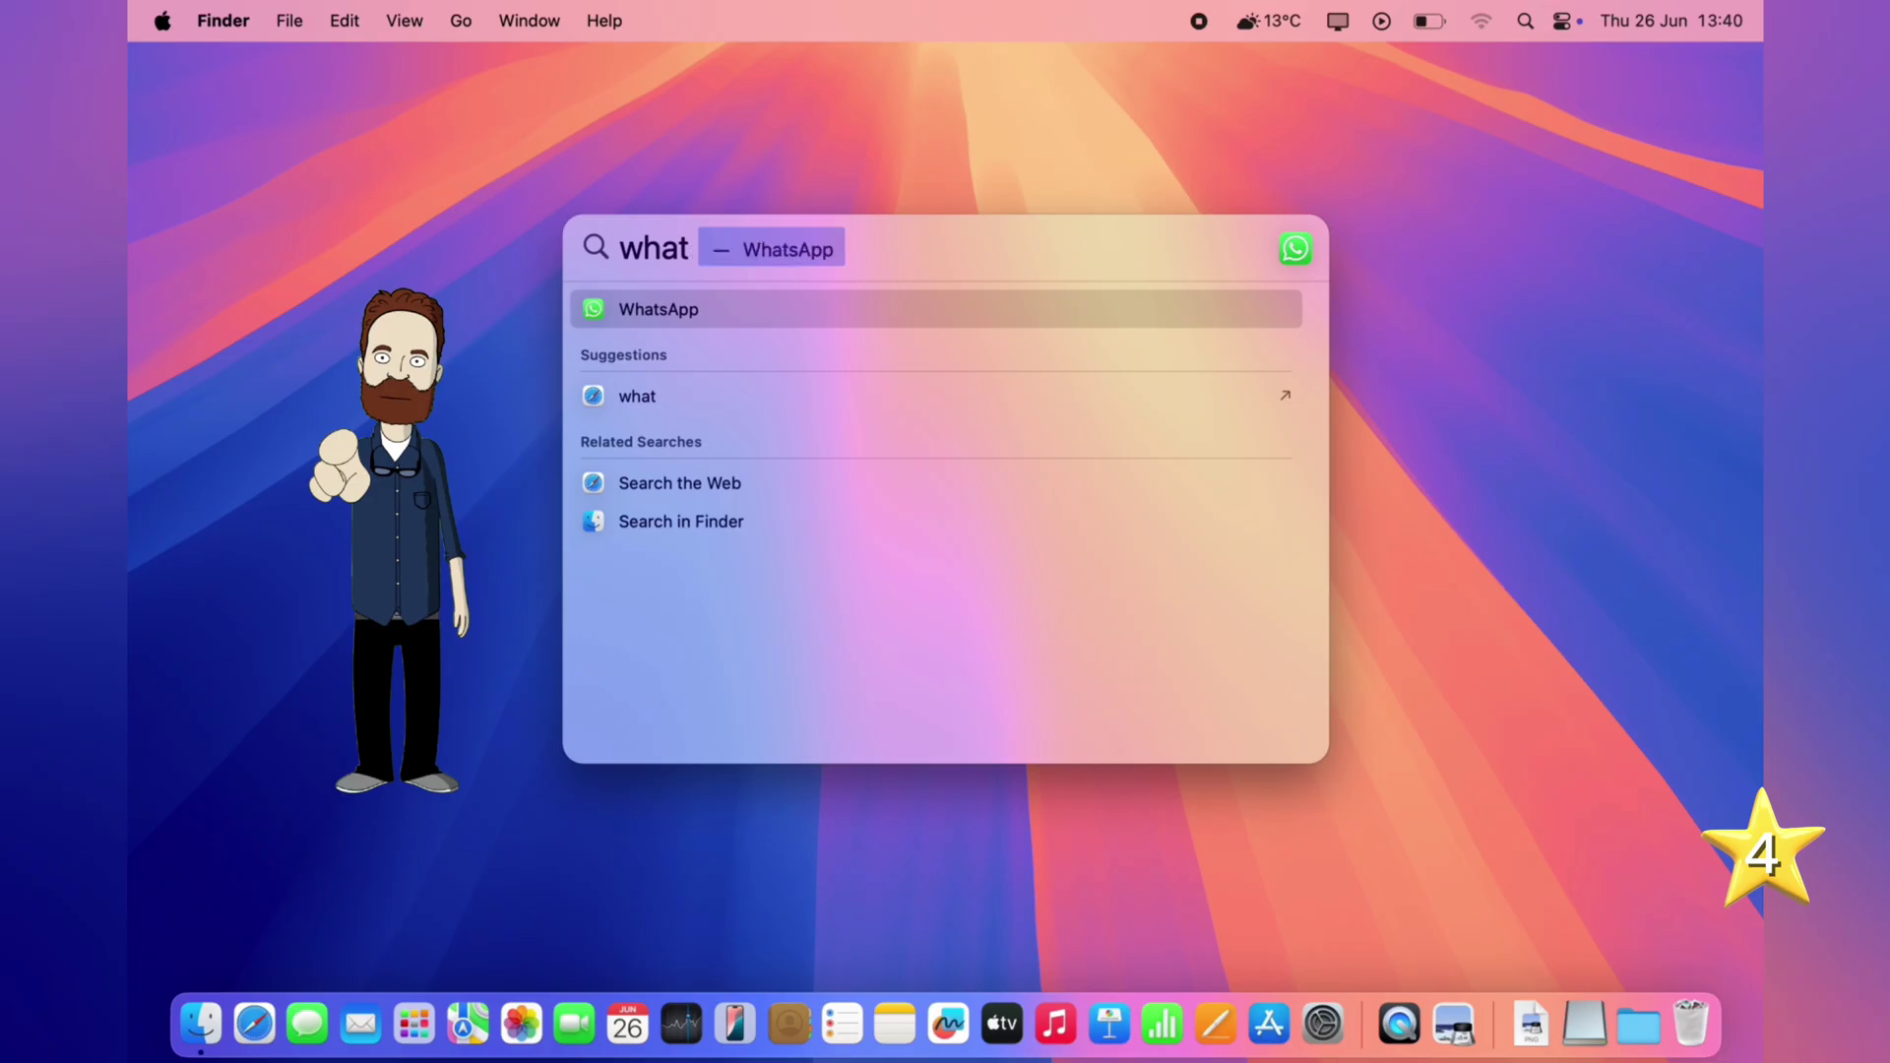
type(" movie")
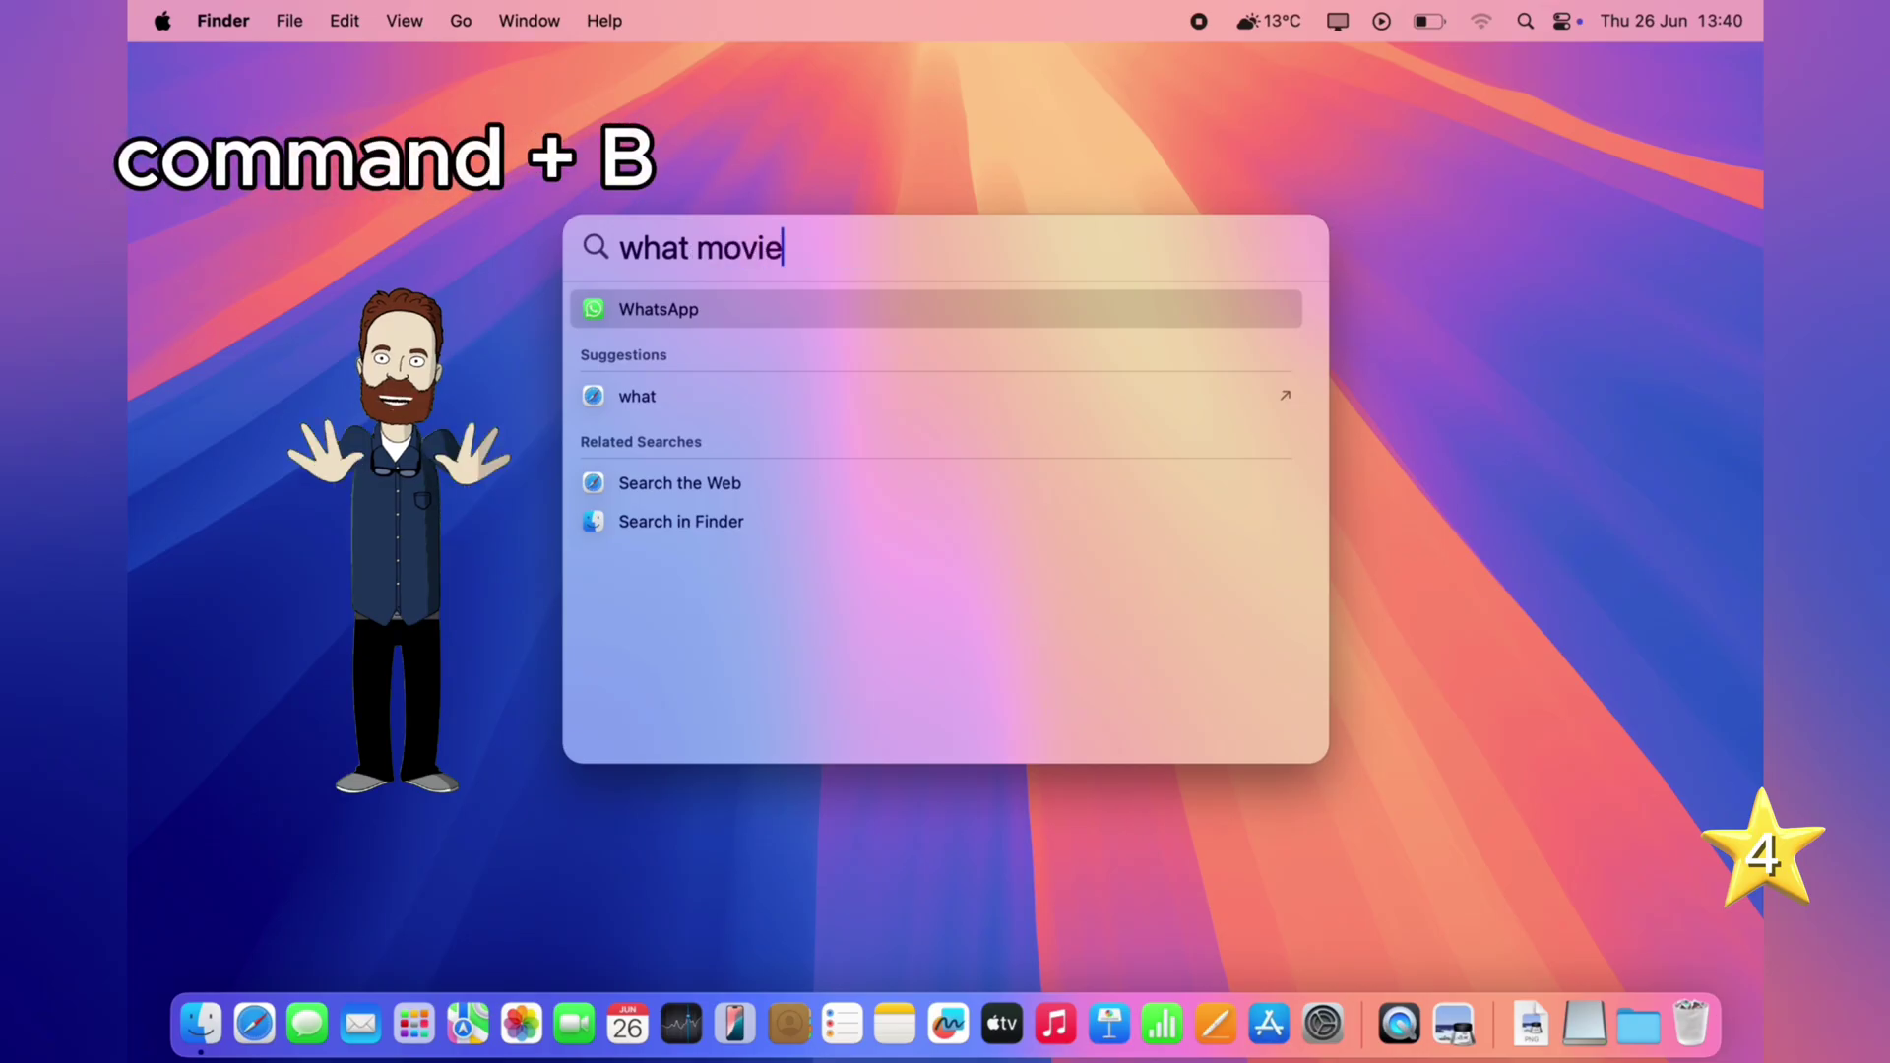
type(" has ")
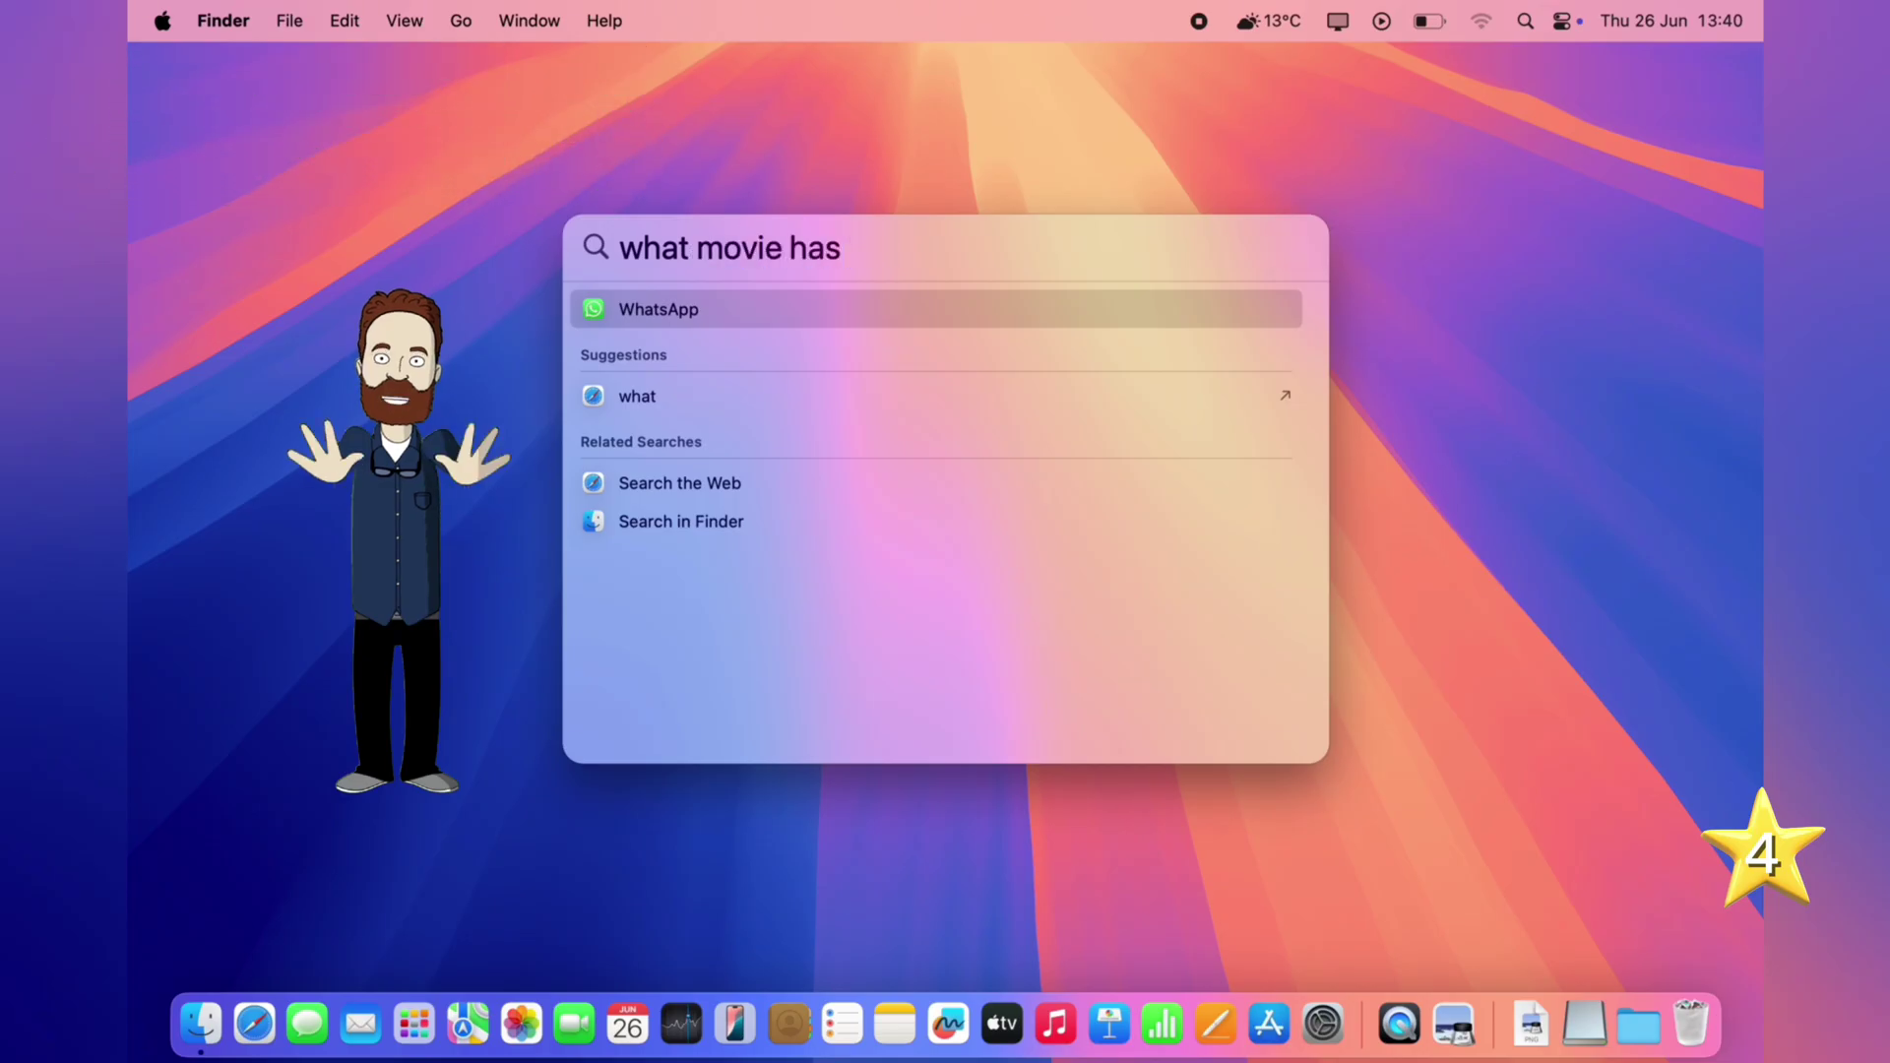
type("superm")
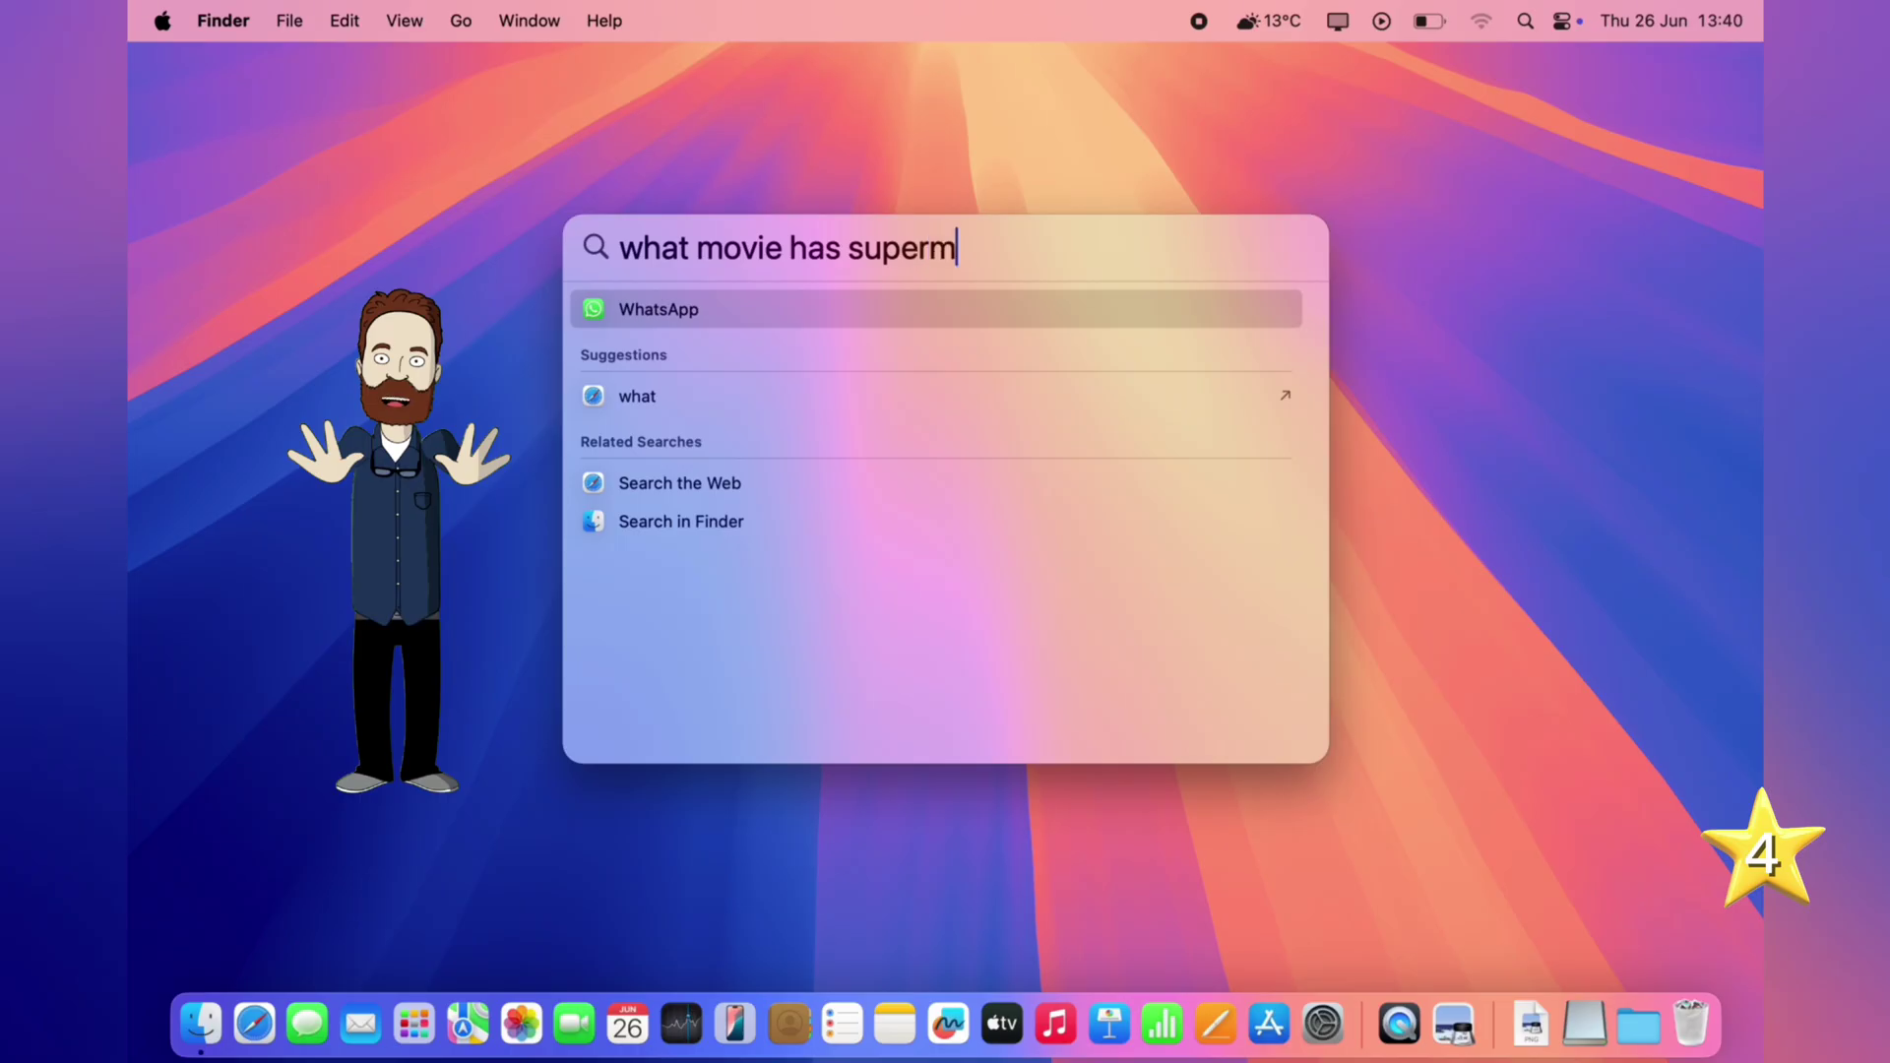
type("an")
key("super+b")
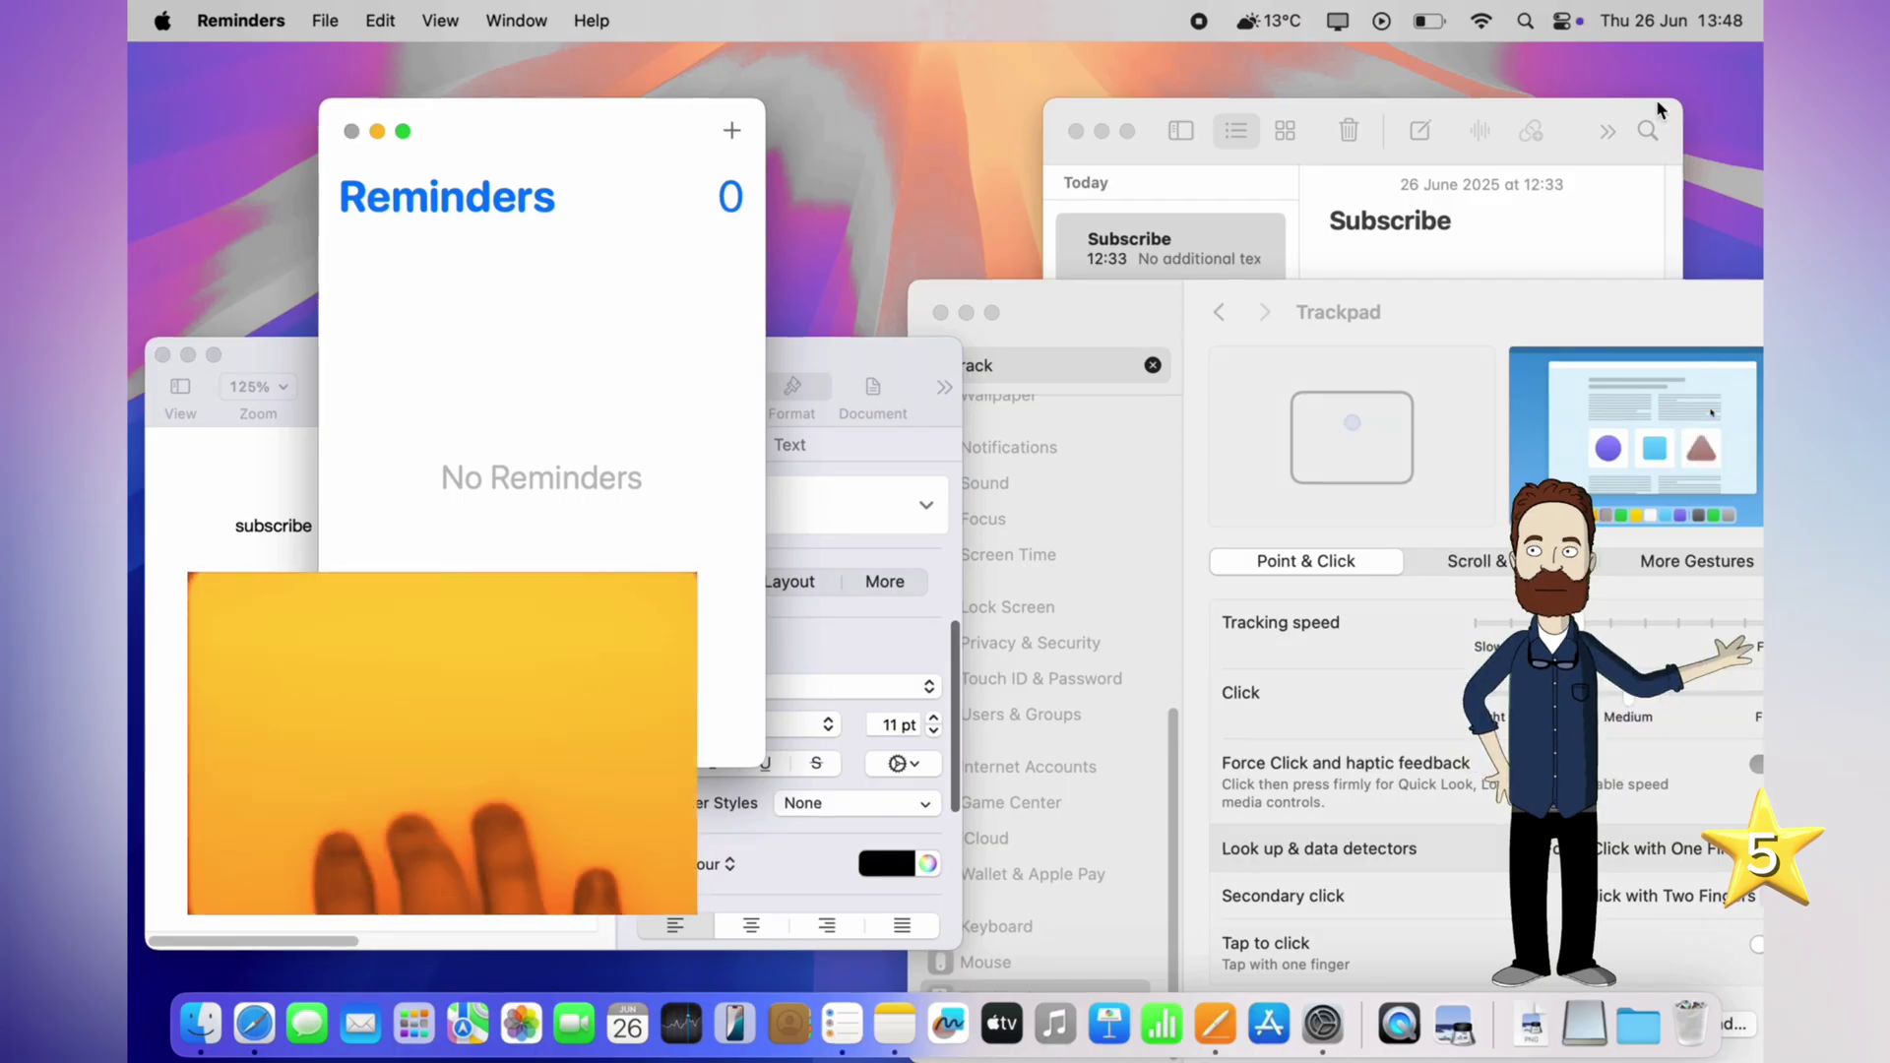
Step: Toggle Mission Control, make Reminders full screen, then switch back to the desktop space
key("ctrl+Up")
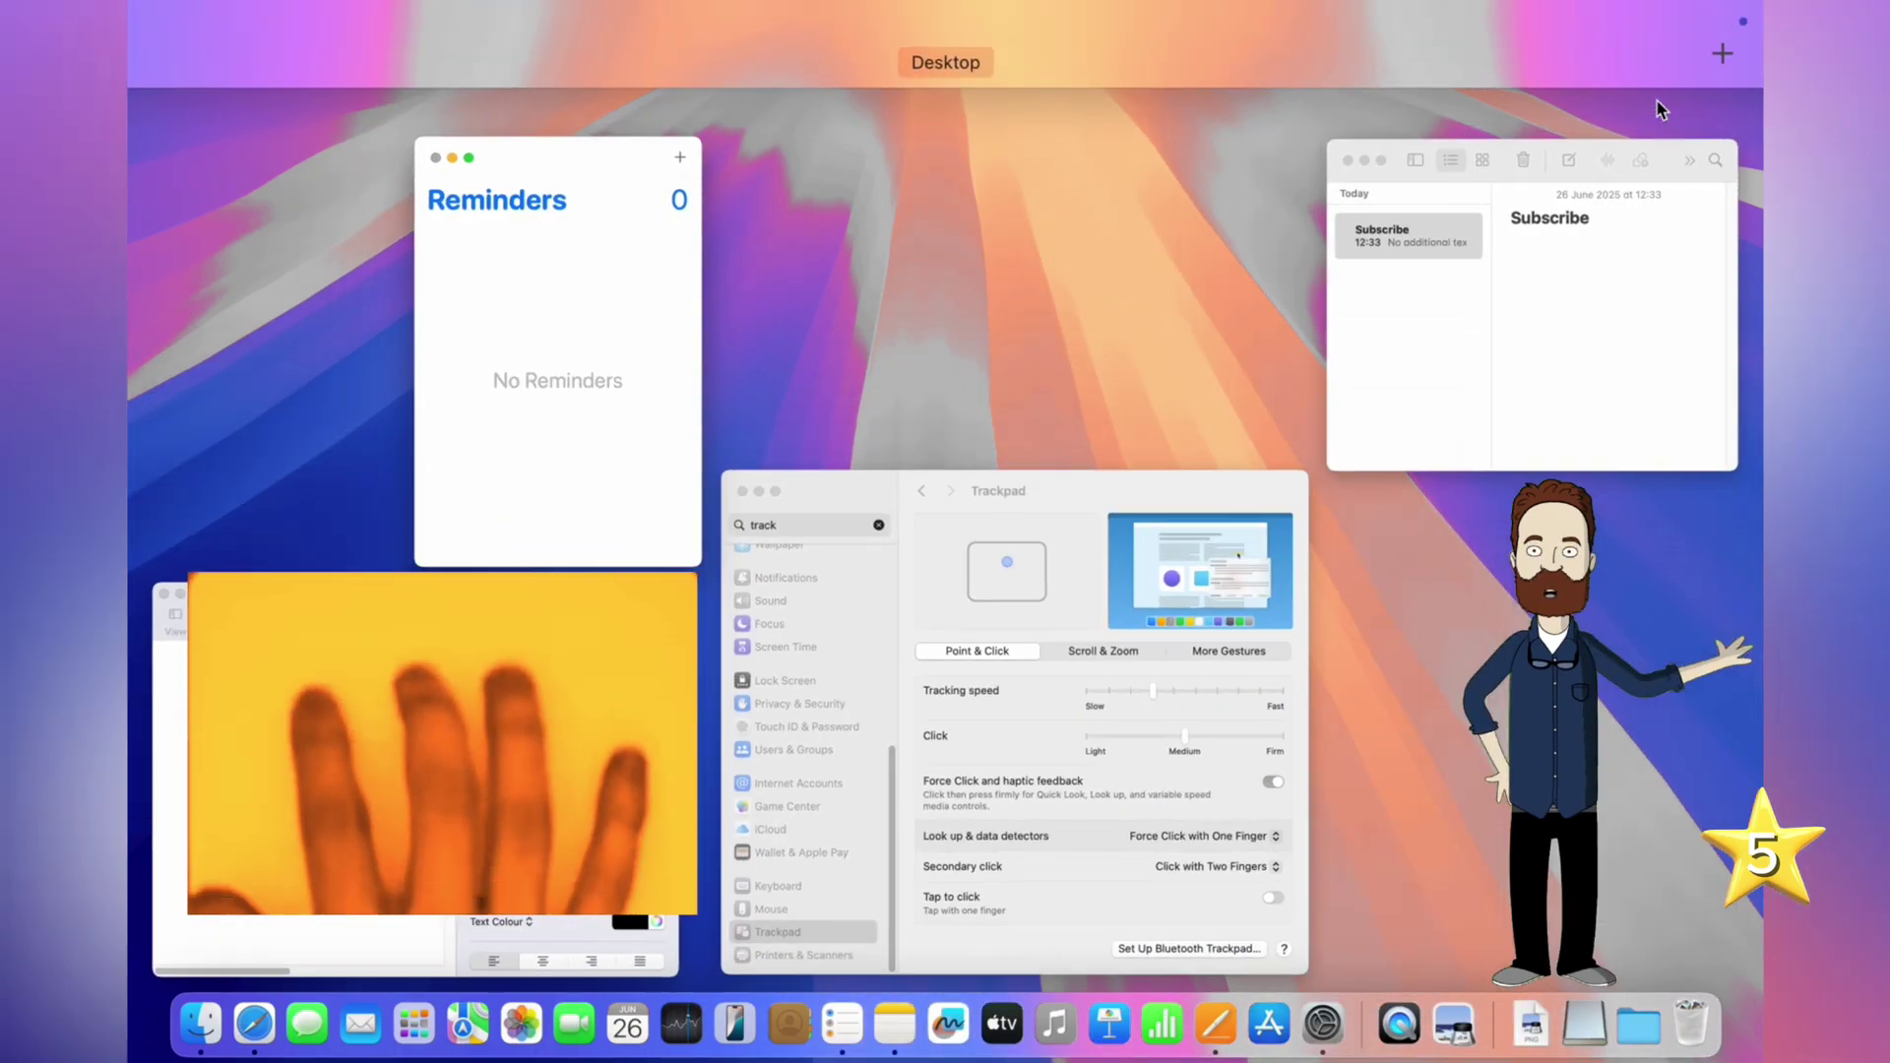
key("ctrl+Up")
key("ctrl+super+f")
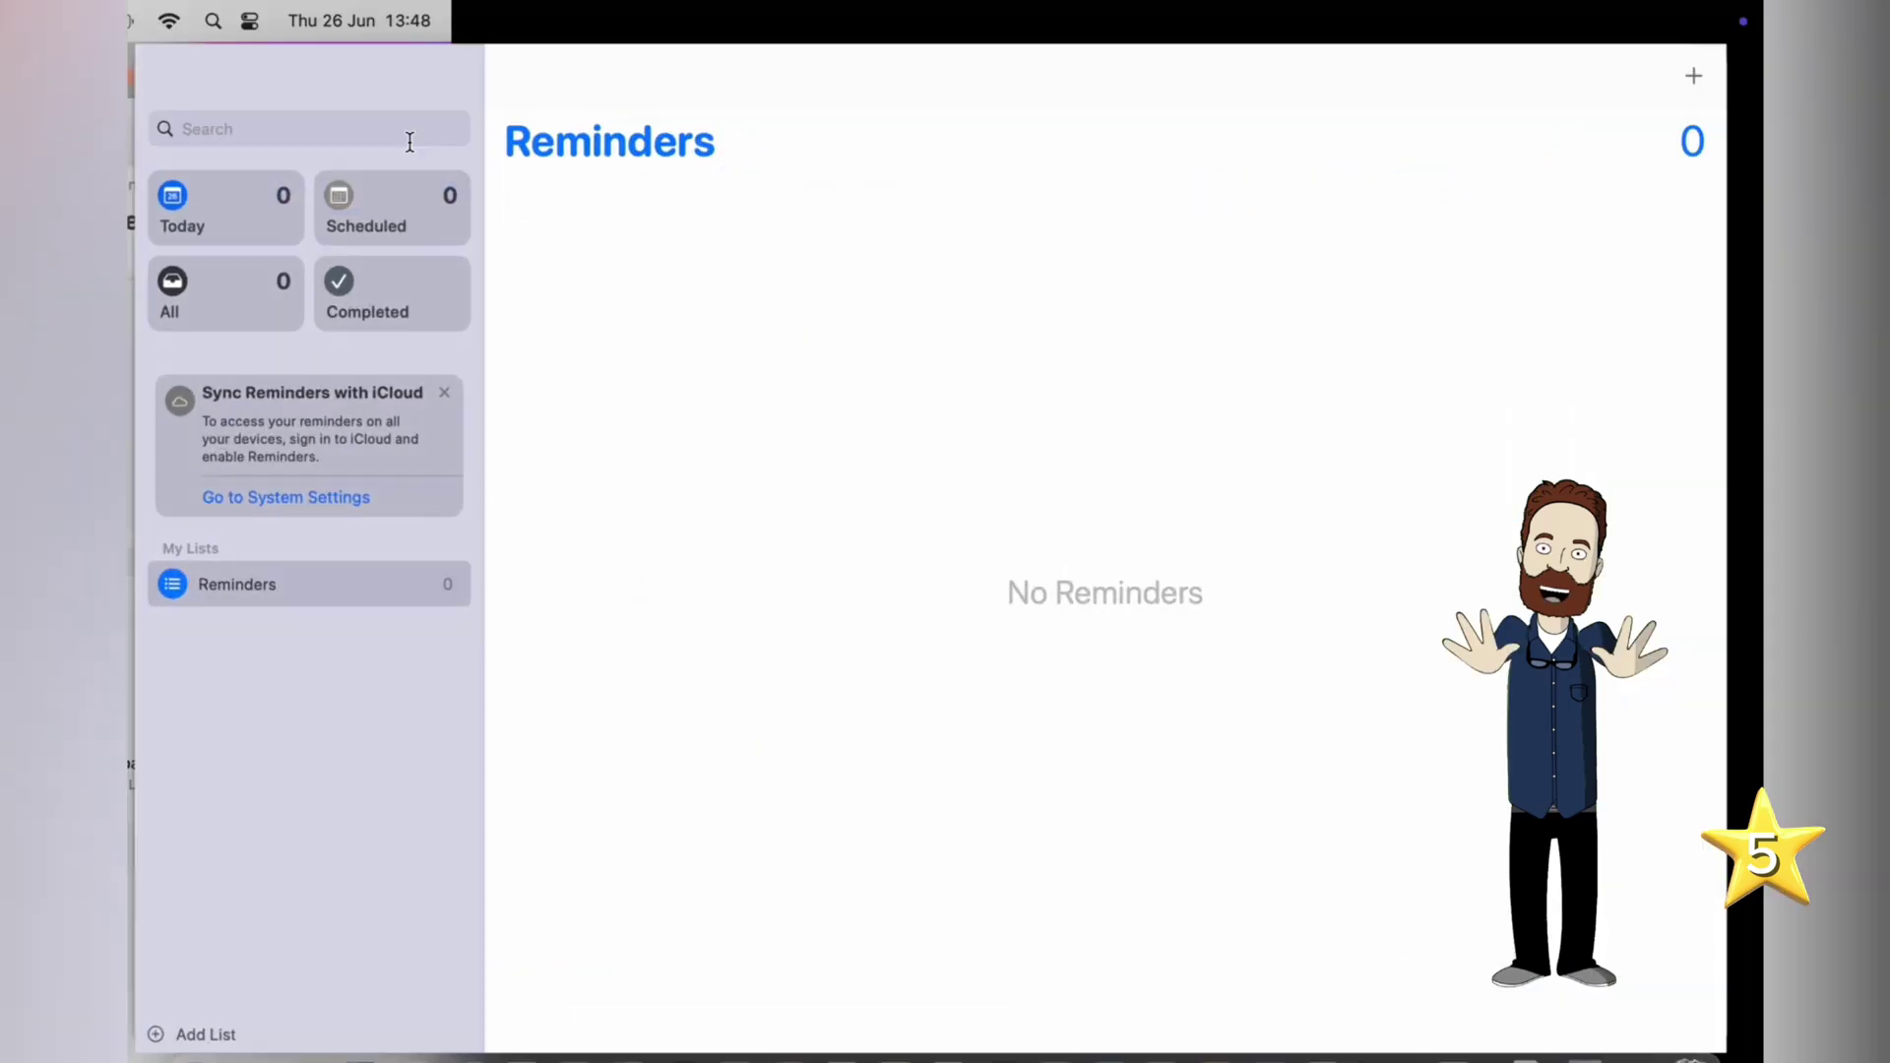
key("ctrl+Left")
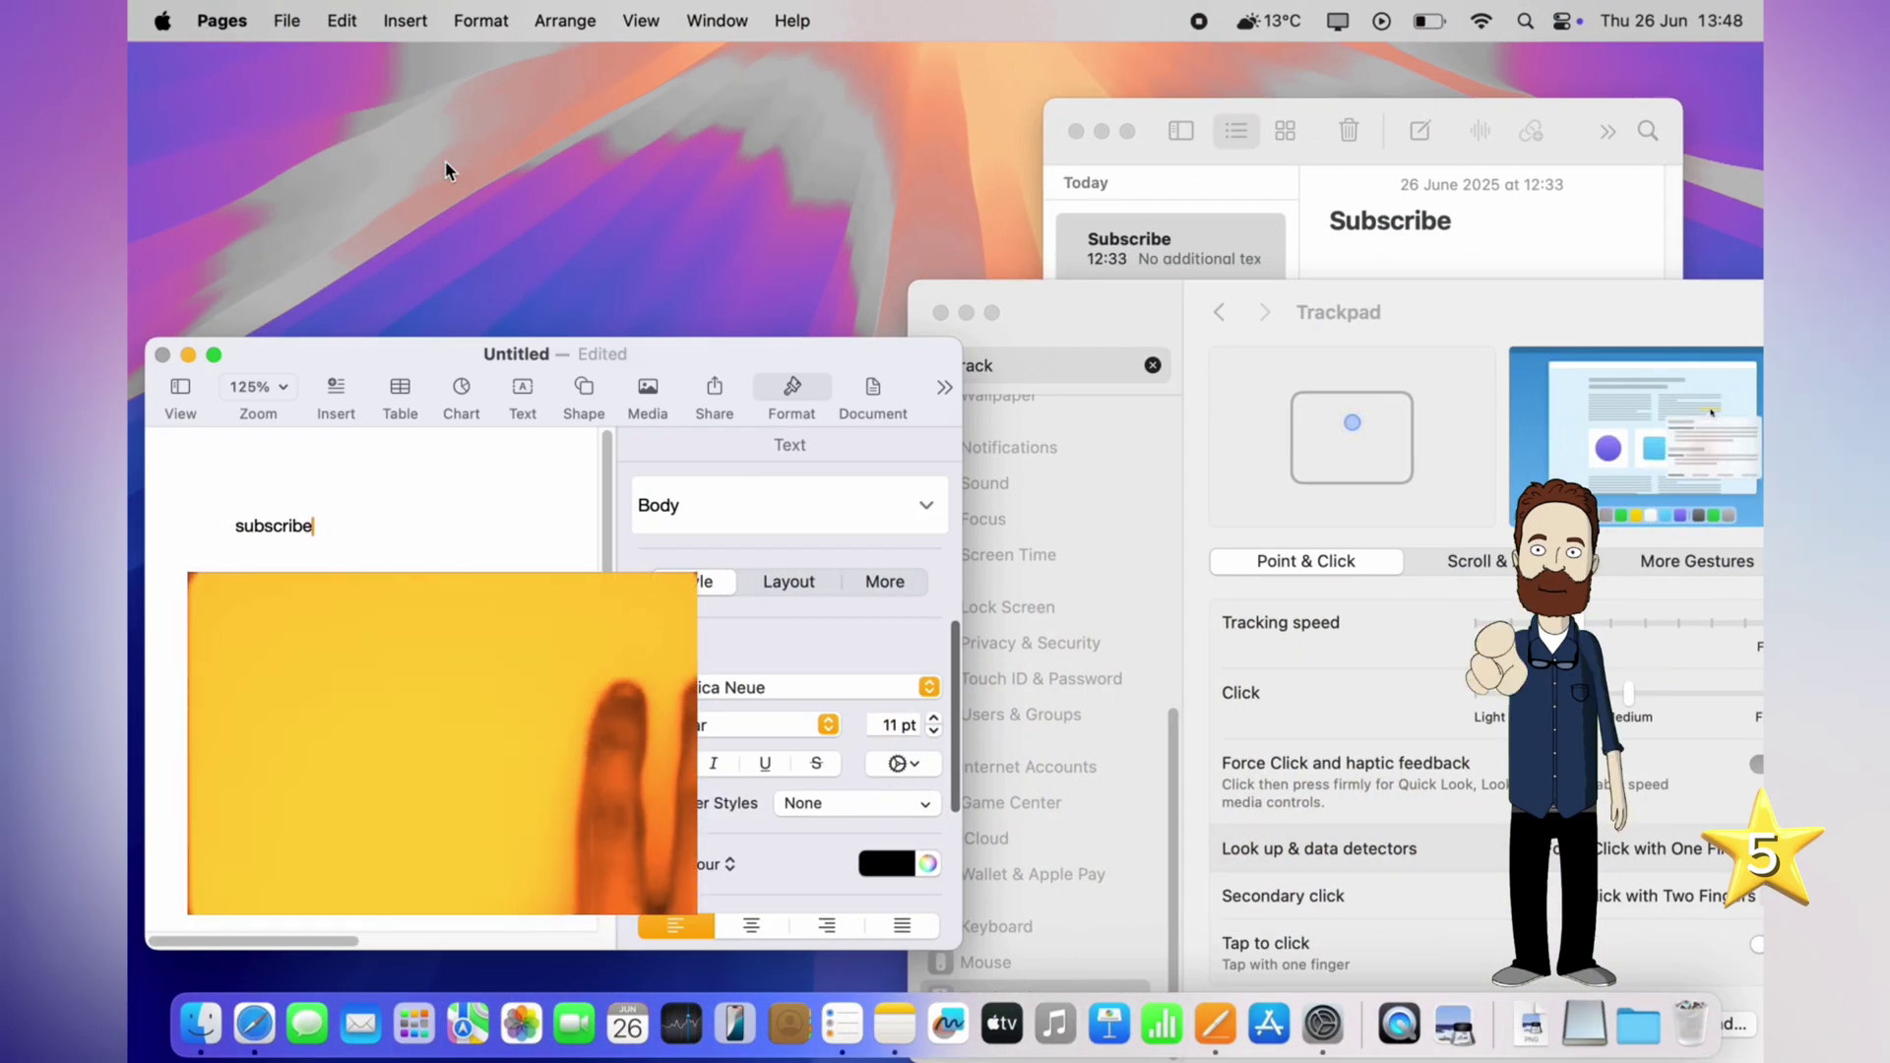
Step: Show Notification Centre, bring Safari forward then hide it, and open and close Launchpad
key("fn+n")
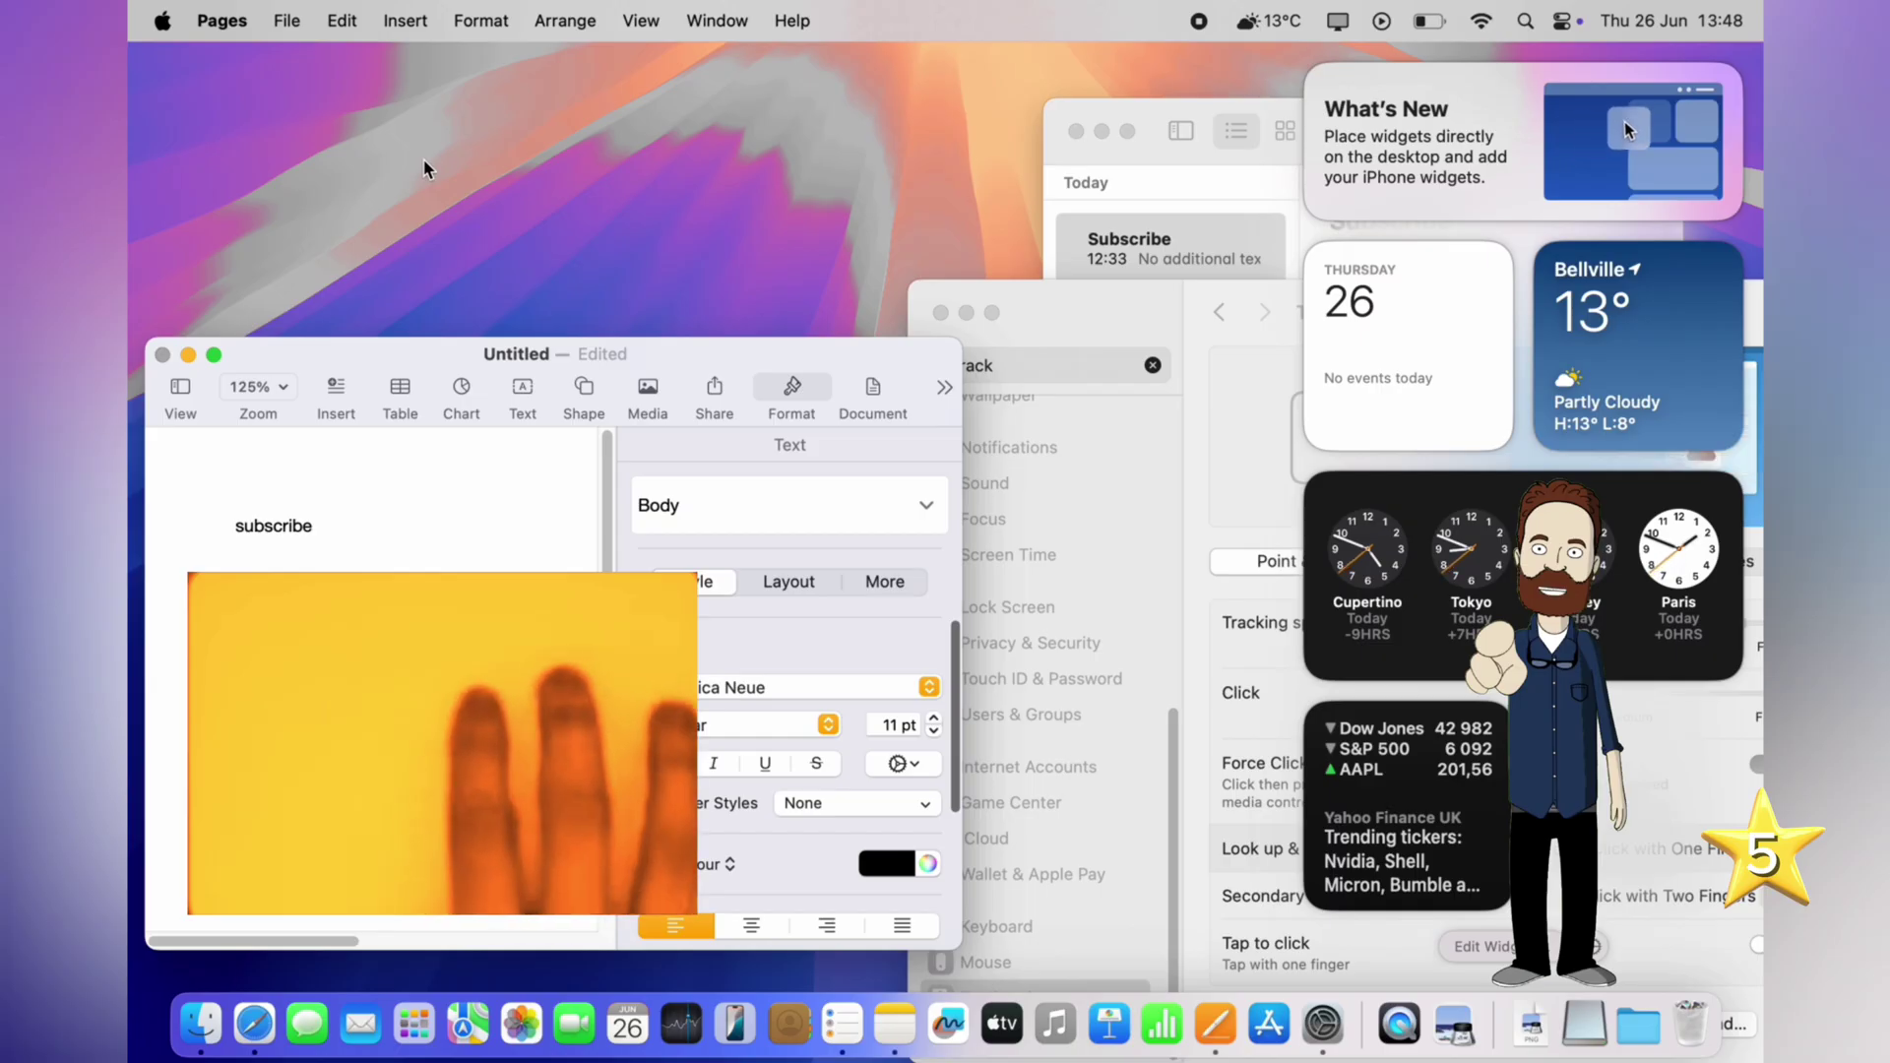
scroll(425, 168, "right", 5)
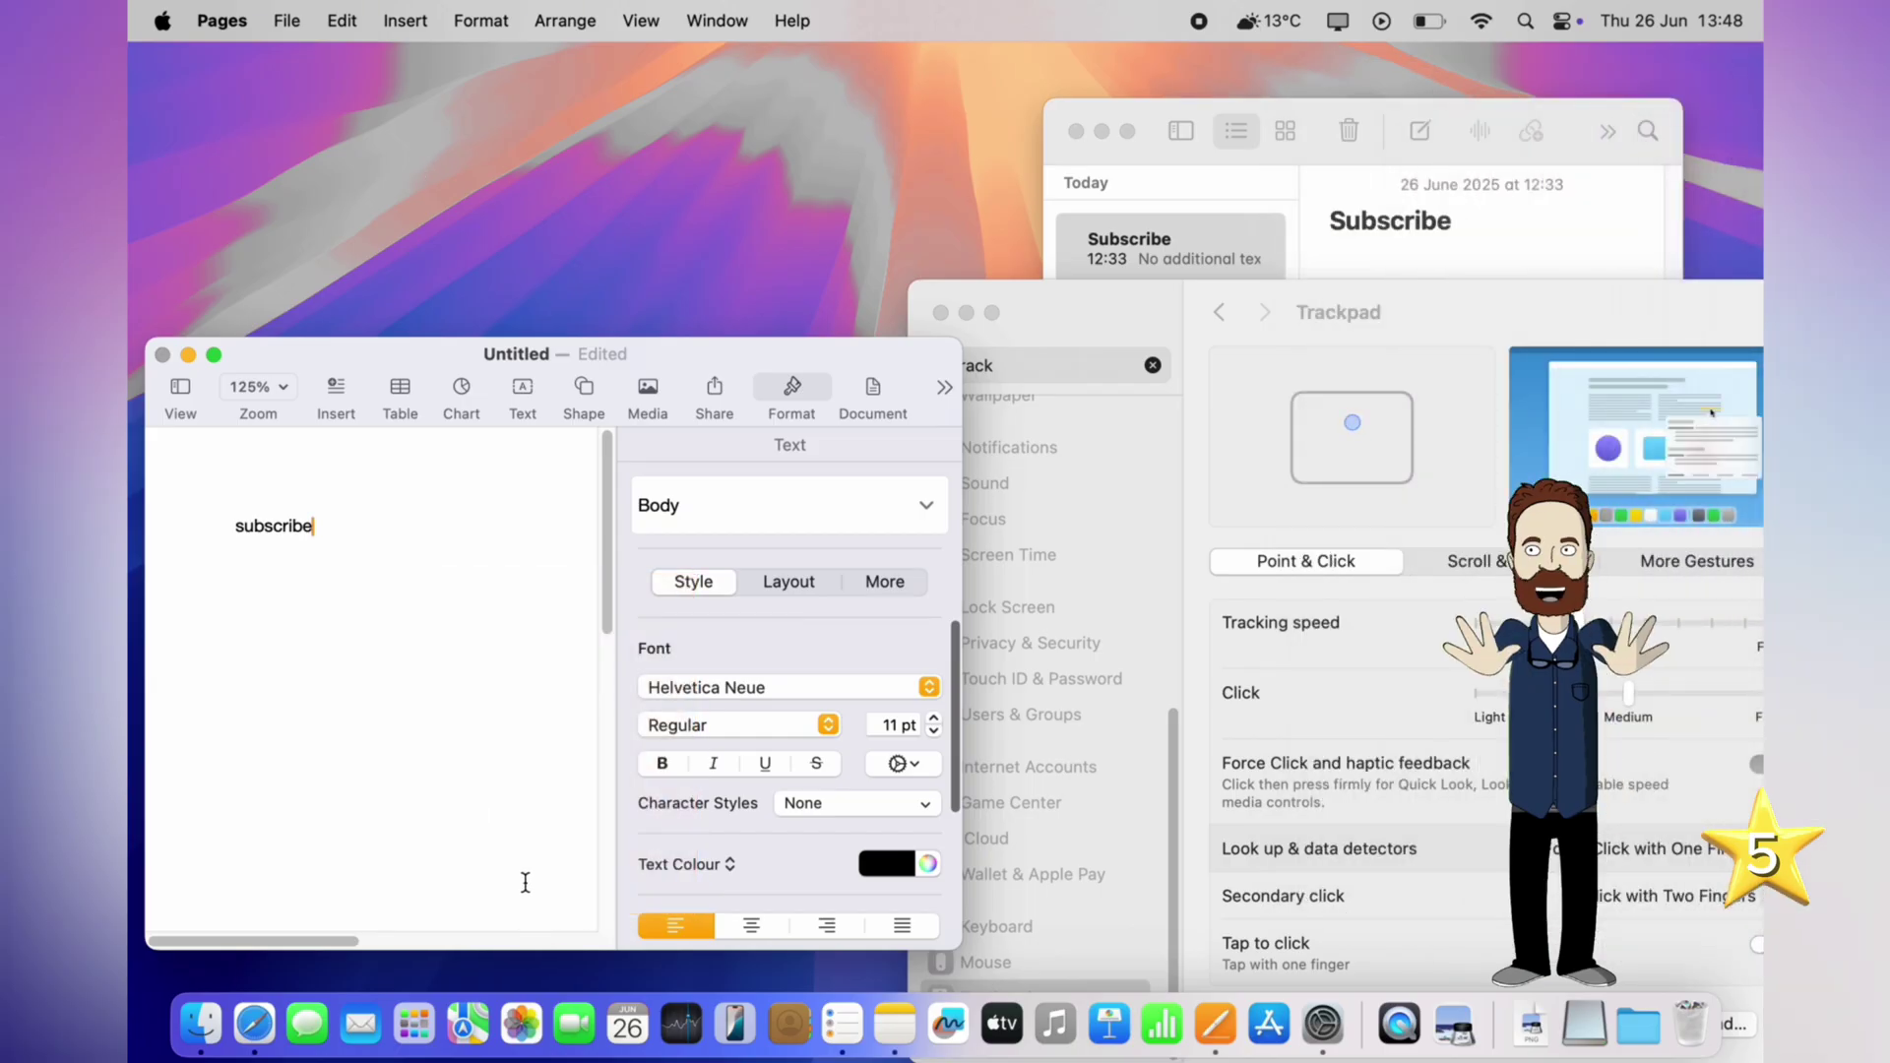
left_click(254, 1023)
scroll(1109, 190, "left", 5)
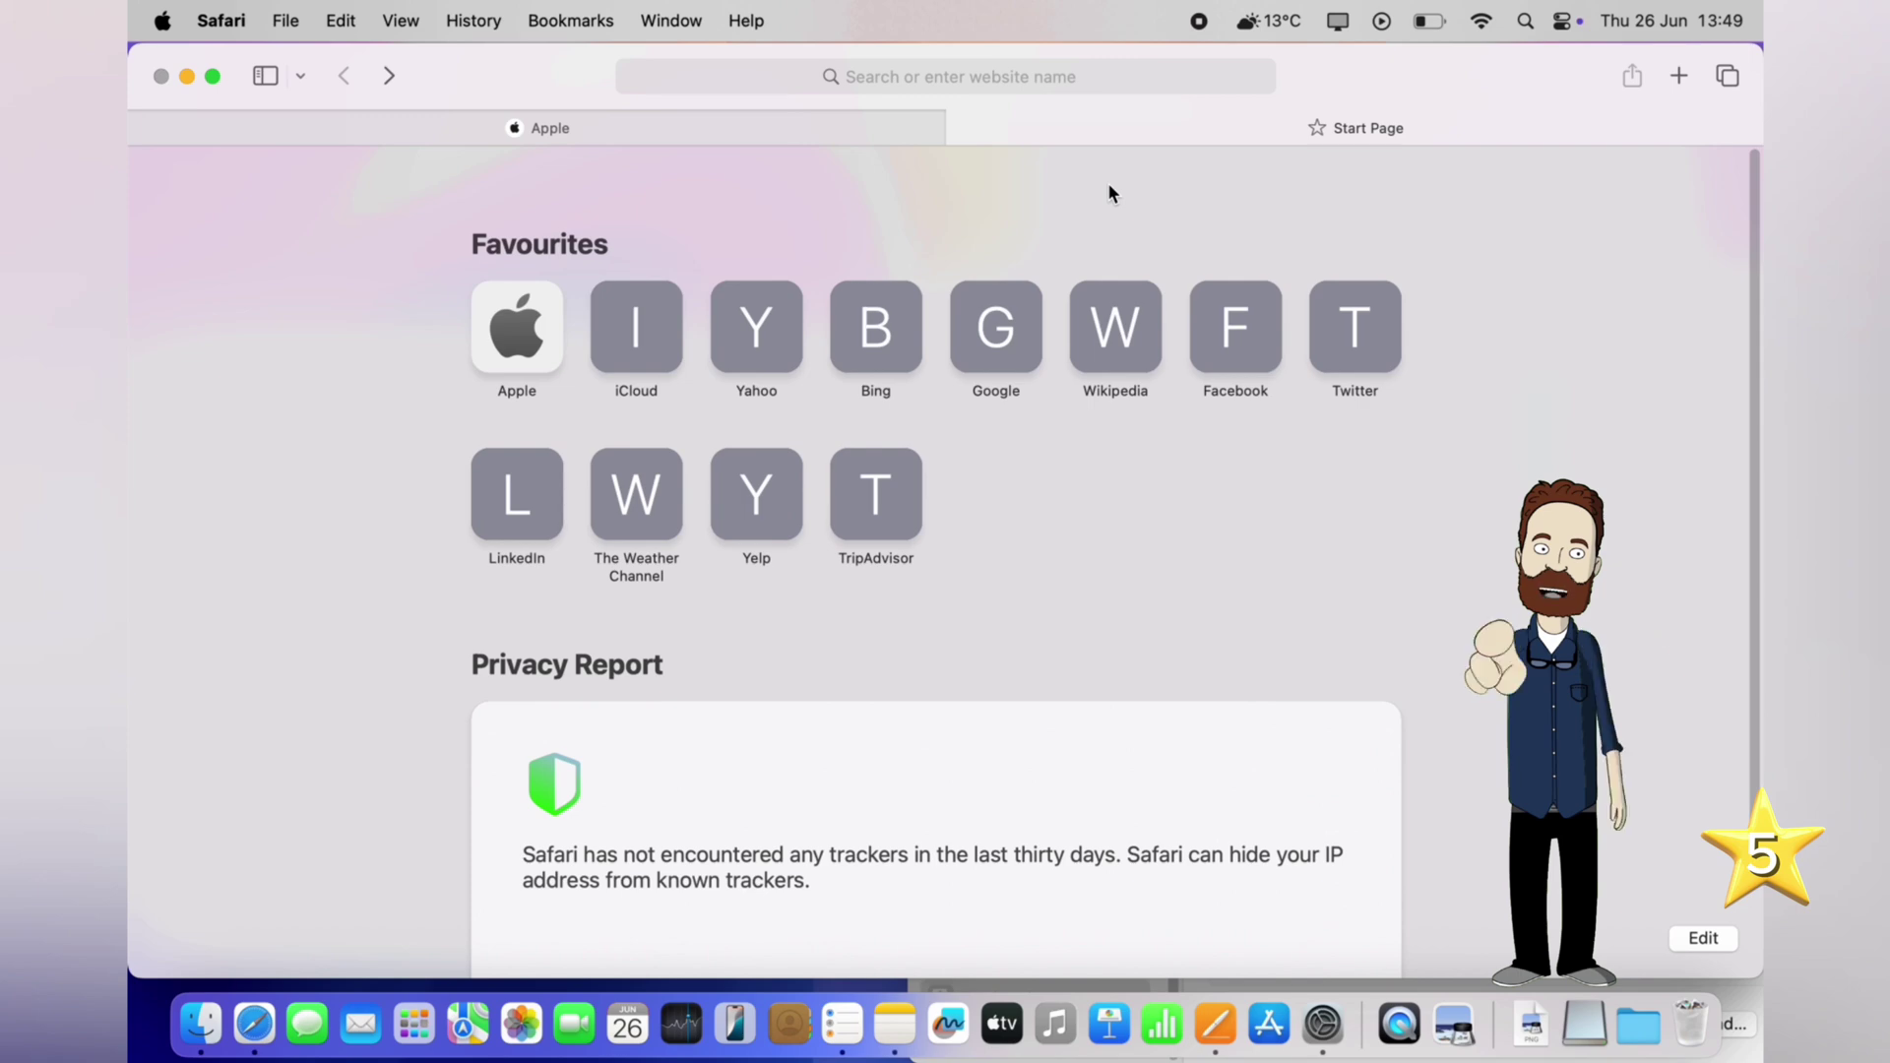
key("super+w")
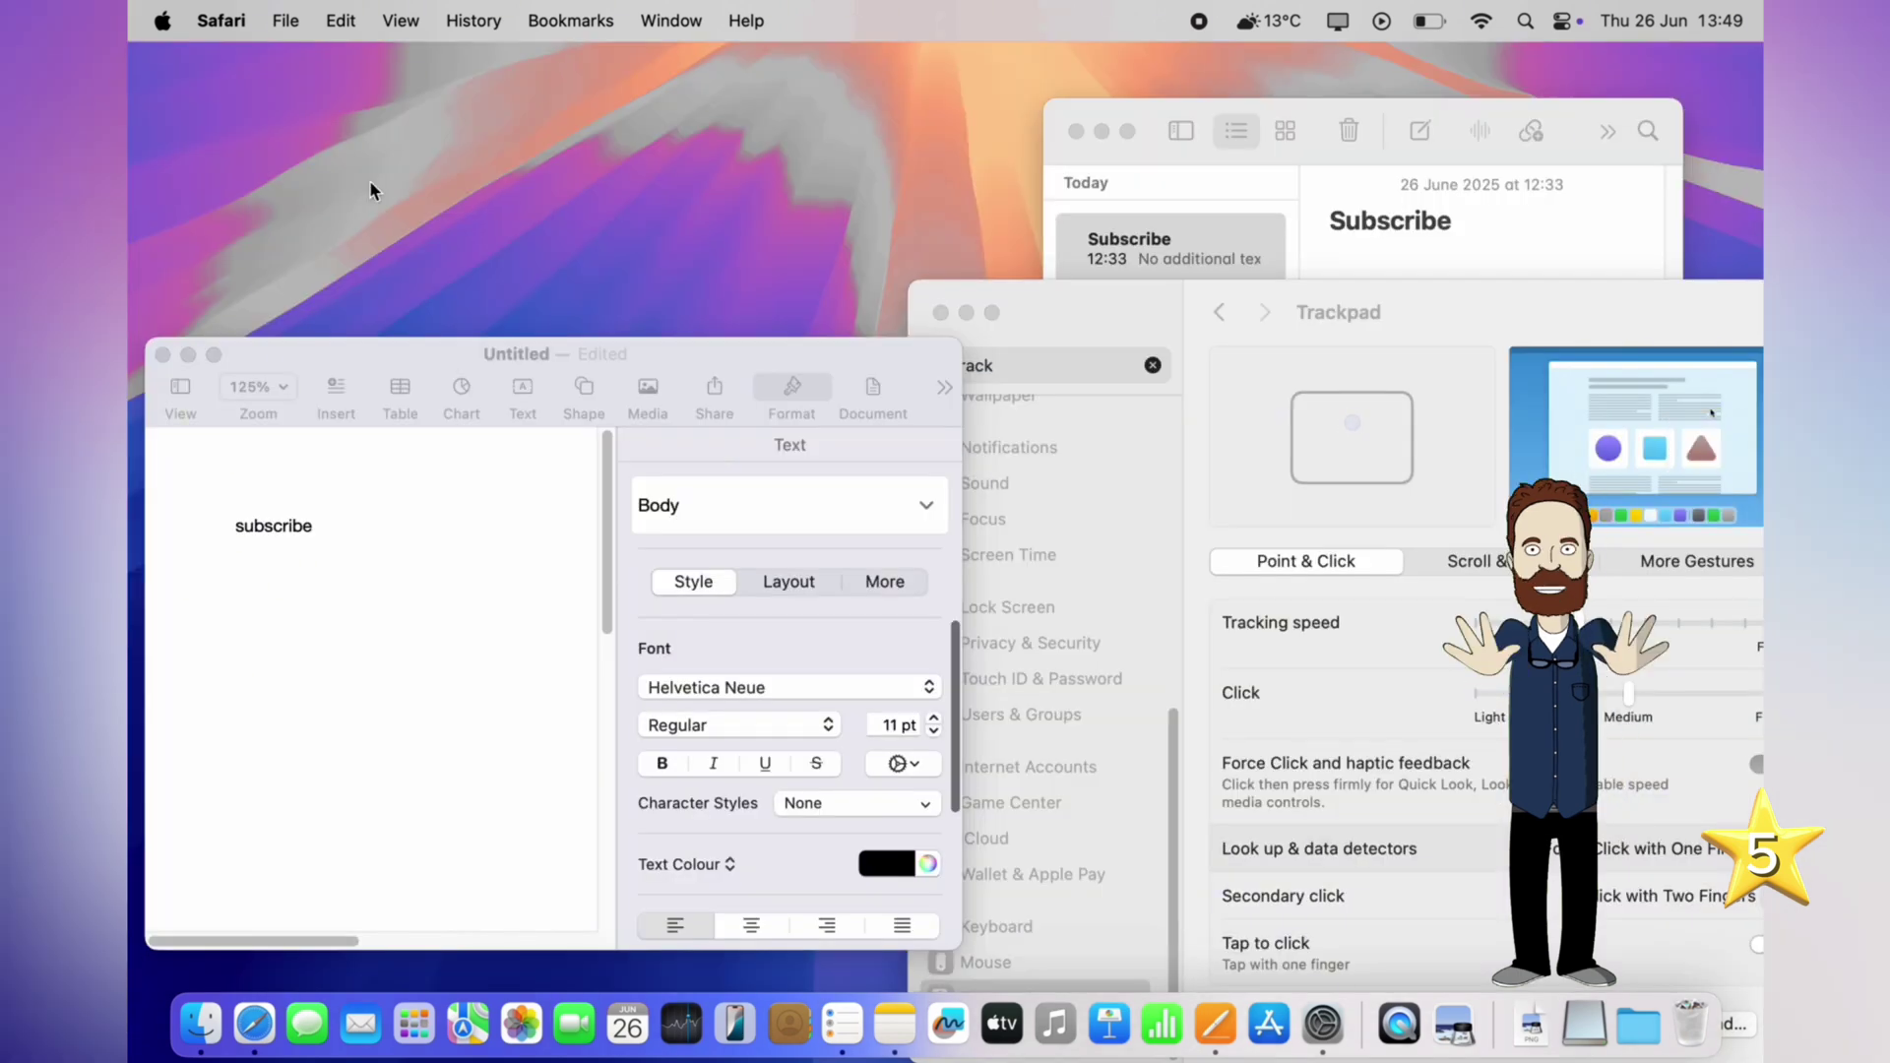
key("F4")
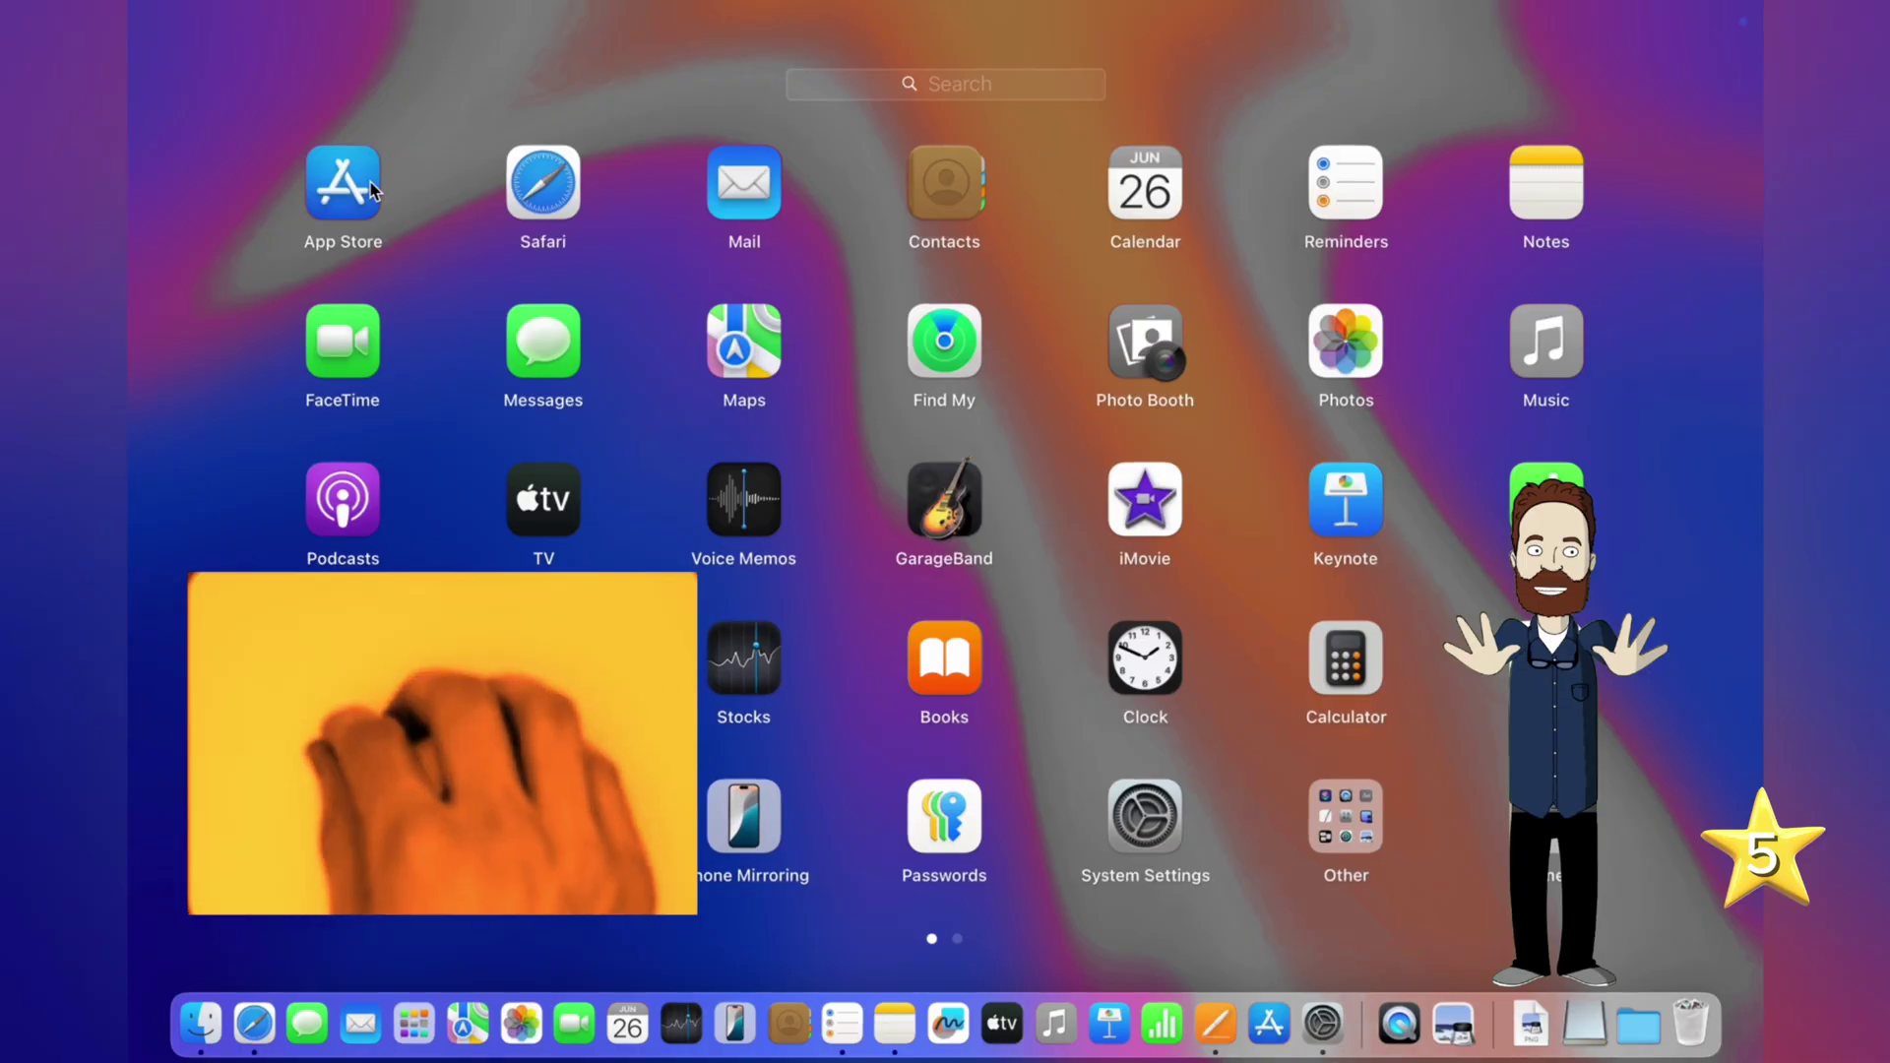
key("Escape")
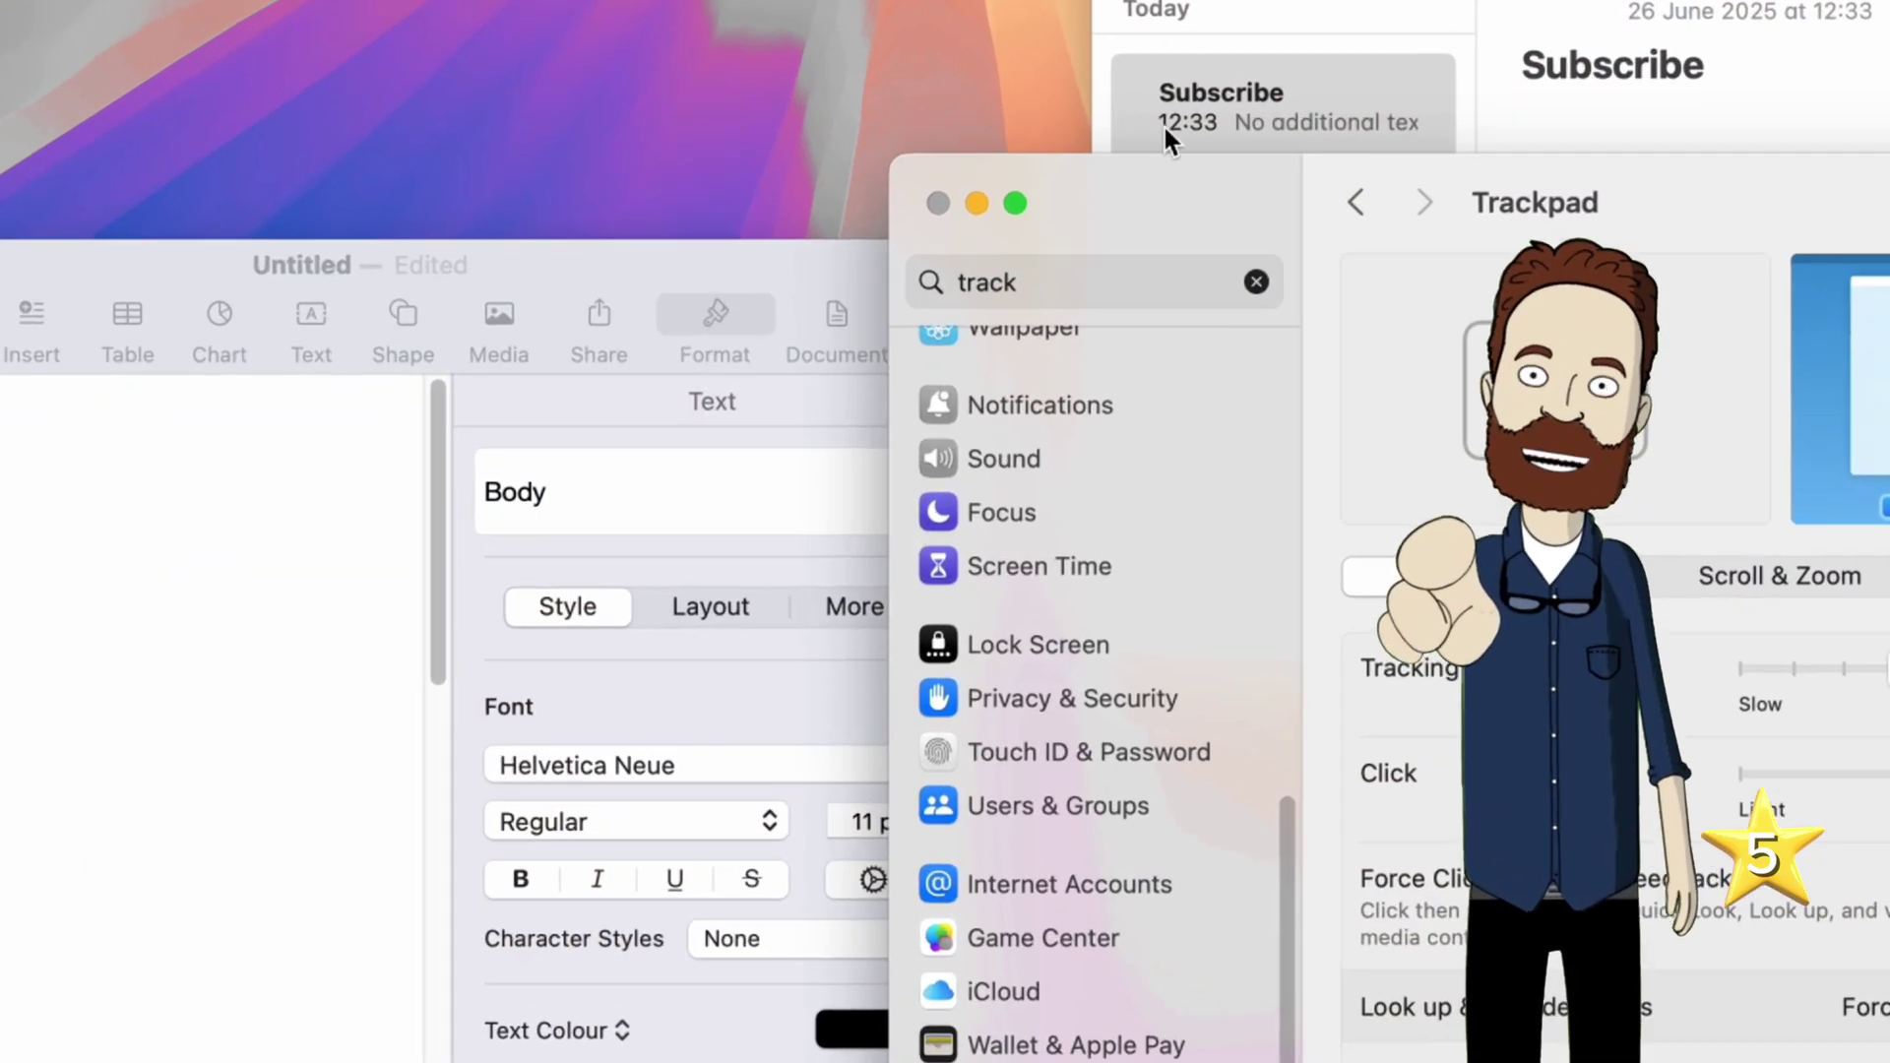
Step: Enable Tap to click in Trackpad settings and drag Tracking speed toward Fast
left_click_drag(1119, 209, 884, 199)
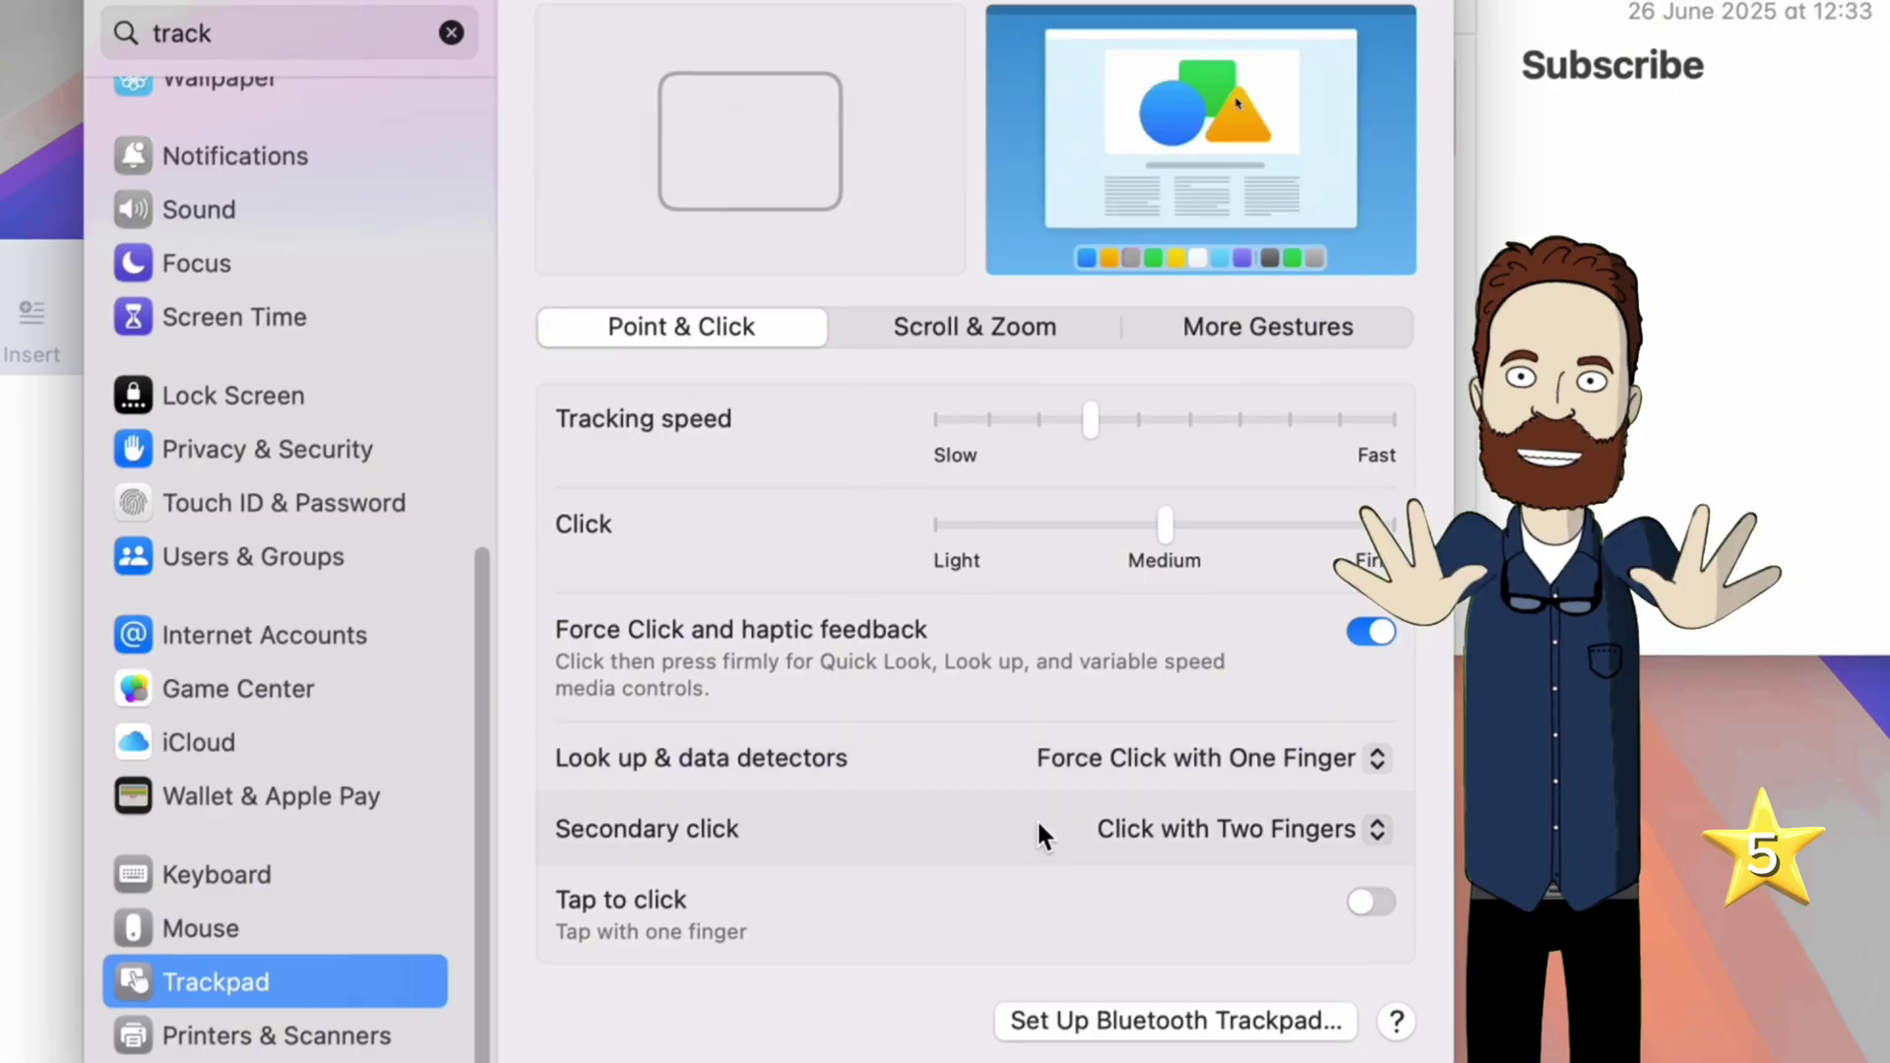
left_click(1379, 898)
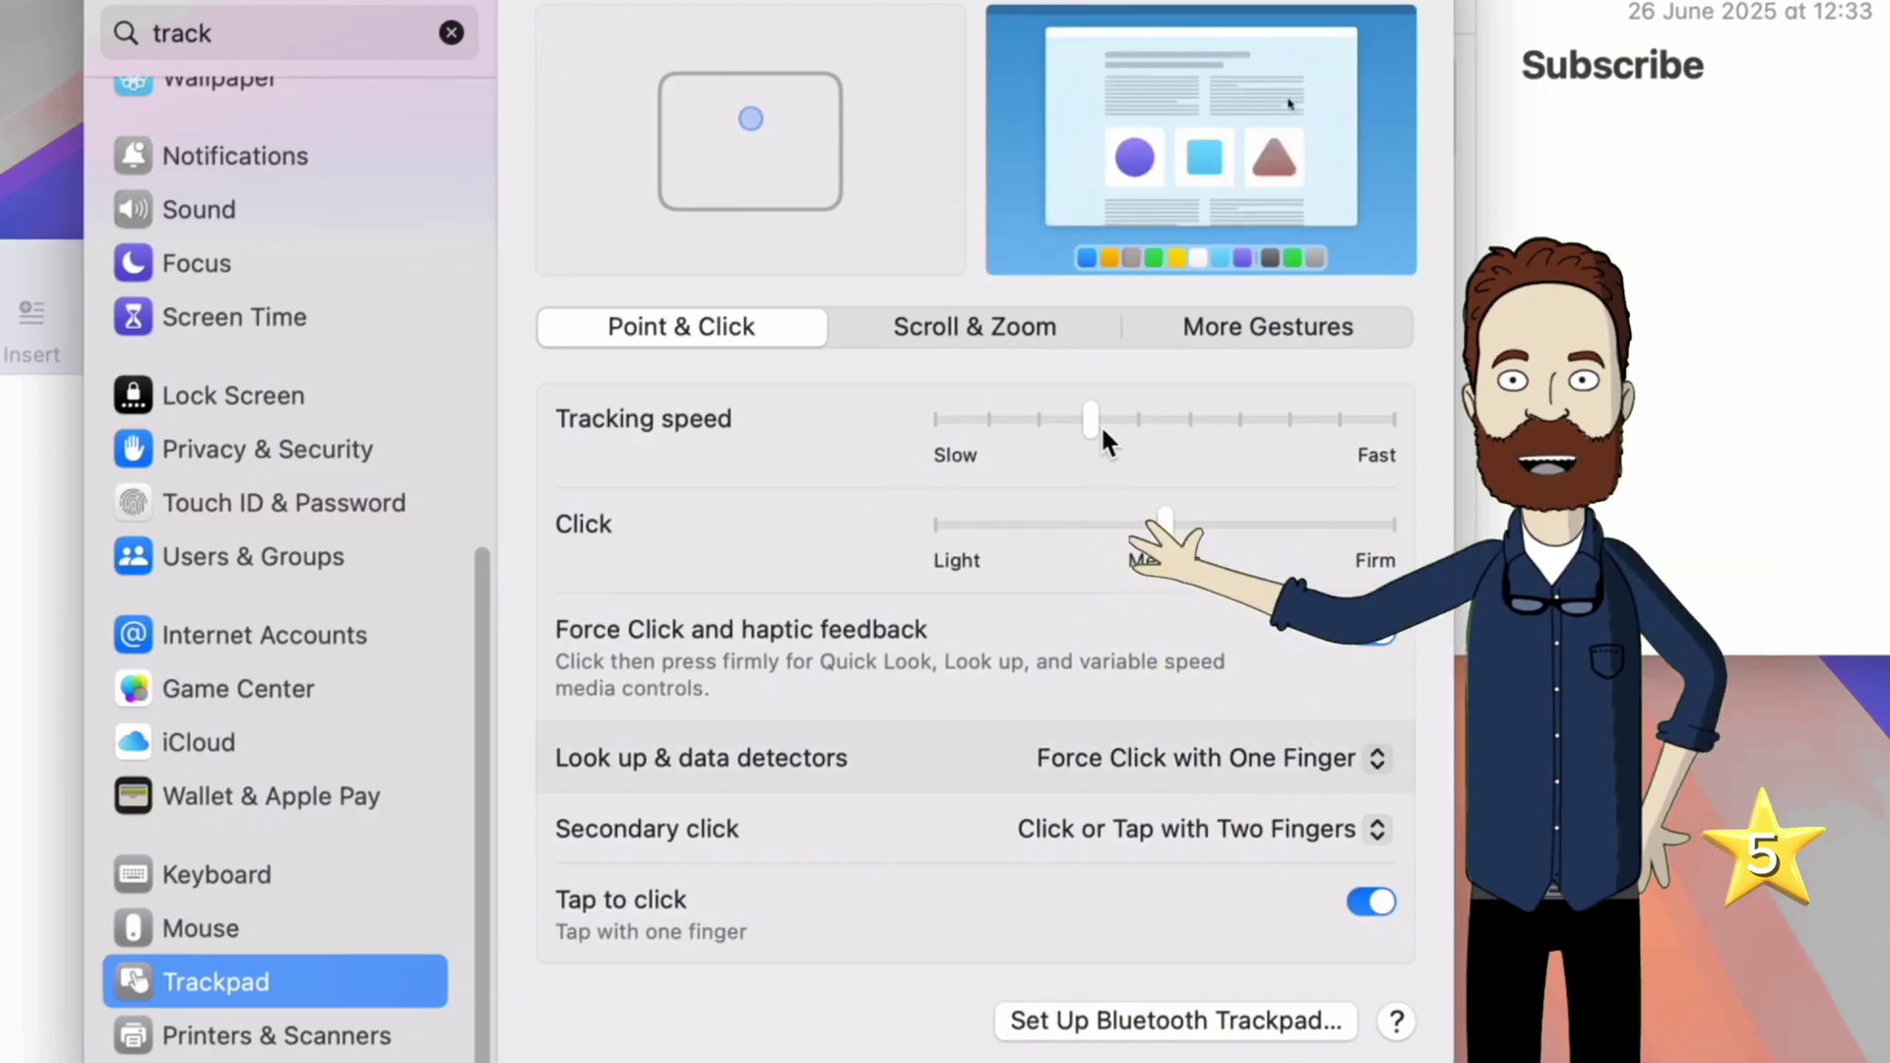
left_click_drag(1092, 421, 1271, 430)
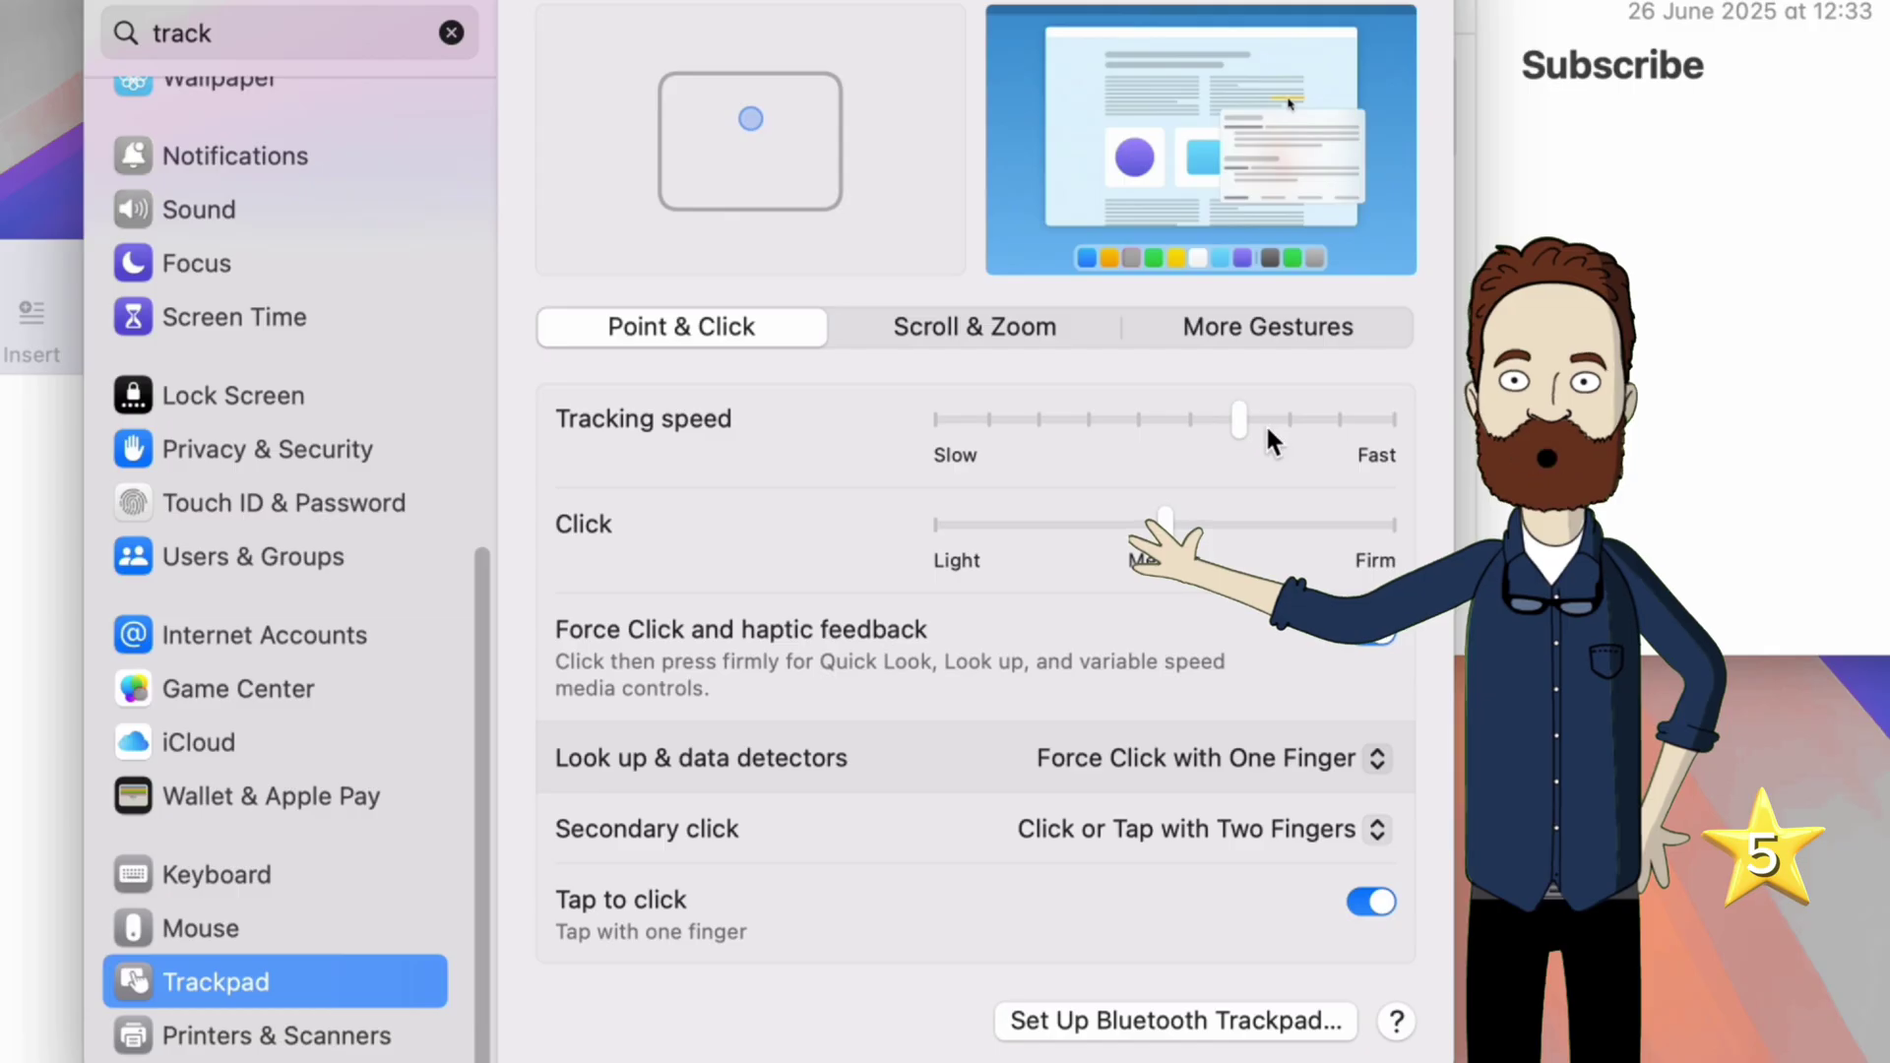